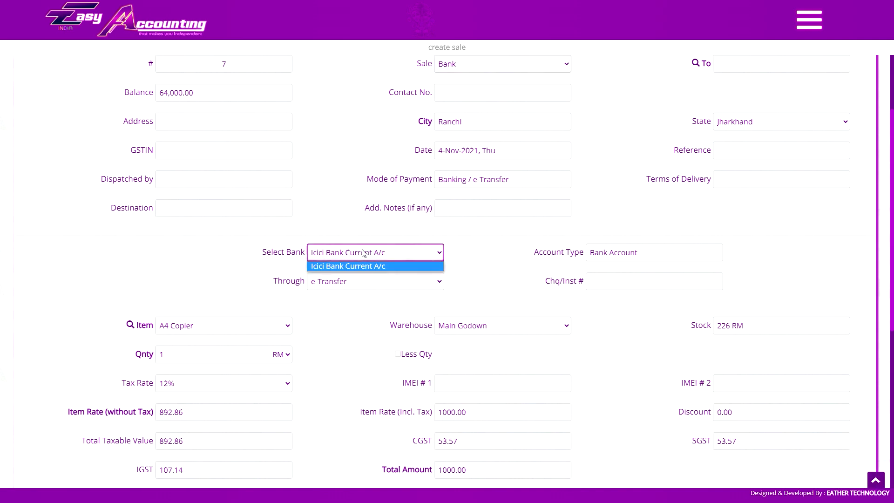
- Check the bank accounts, try a Cash sale, and step through the party, contact and GSTIN fields
click(341, 248)
scroll(485, 190, up, 3)
click(485, 203)
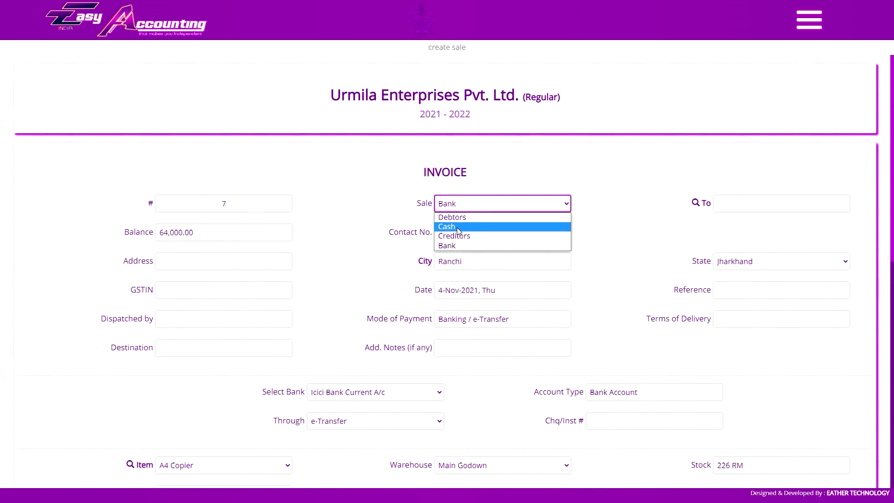
click(486, 227)
click(718, 204)
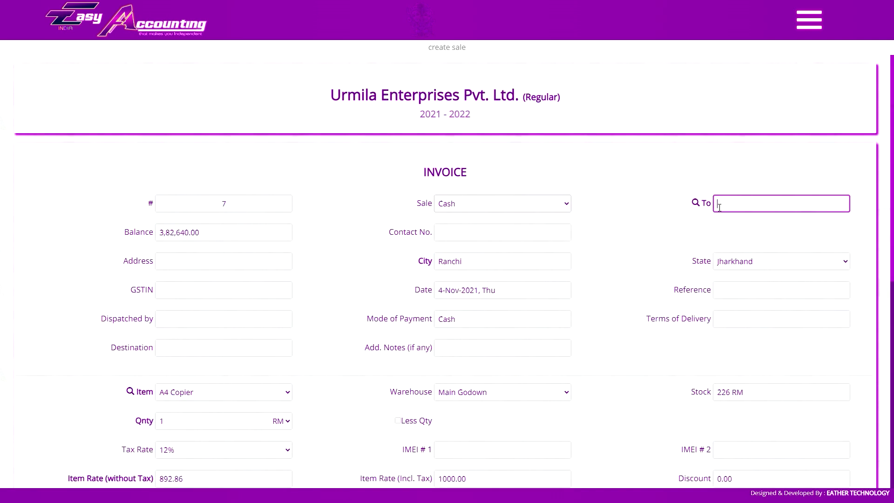
click(501, 233)
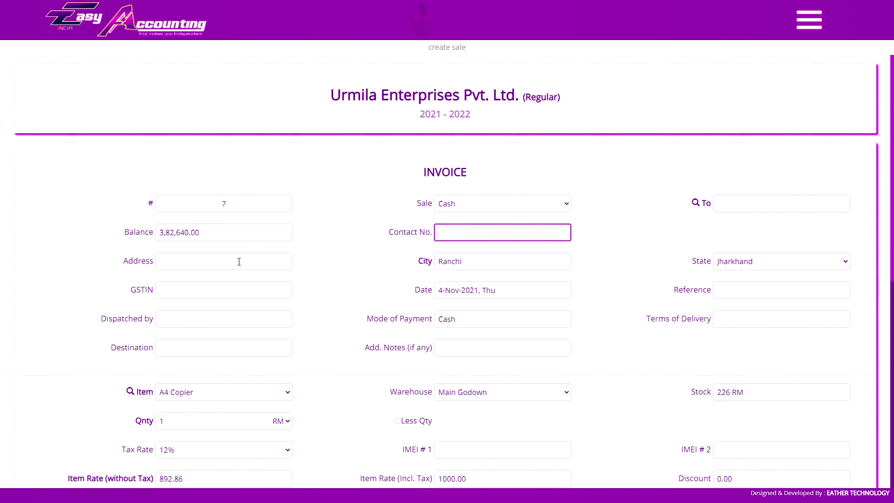
click(152, 293)
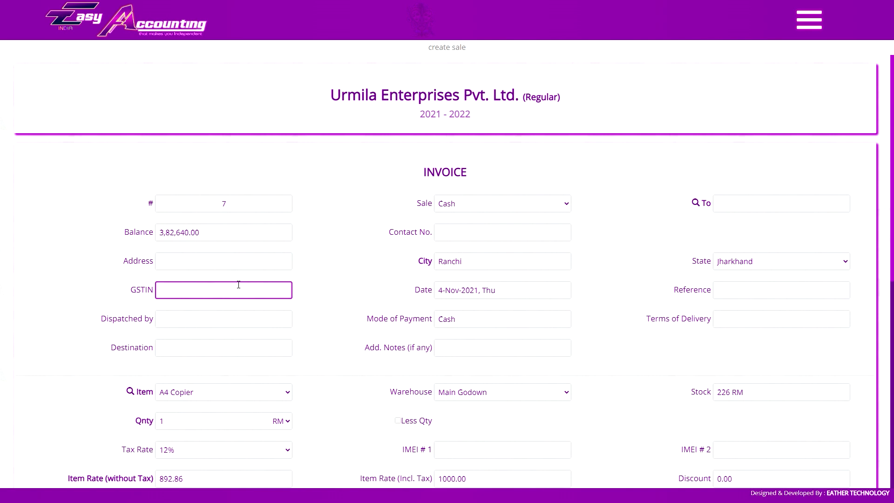
- Switch the sale back to Bank with Icici Bank Current A/c and e-Transfer as the channel
click(466, 204)
click(457, 248)
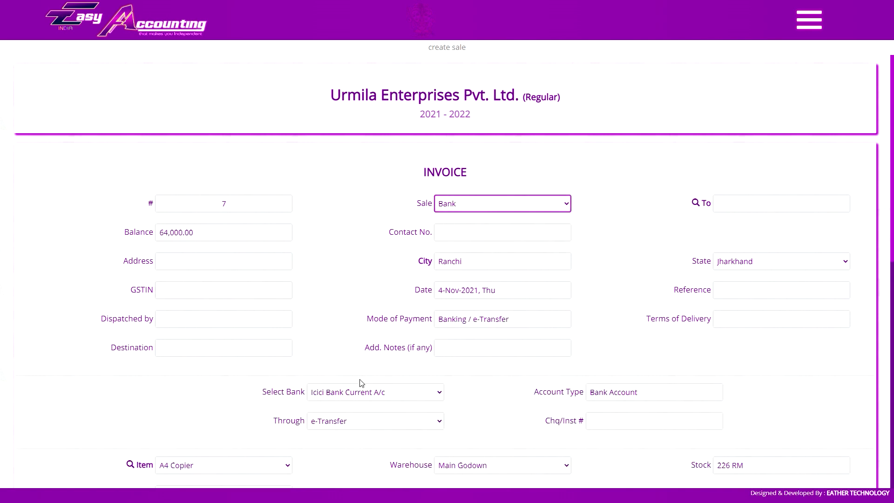
click(365, 393)
click(366, 397)
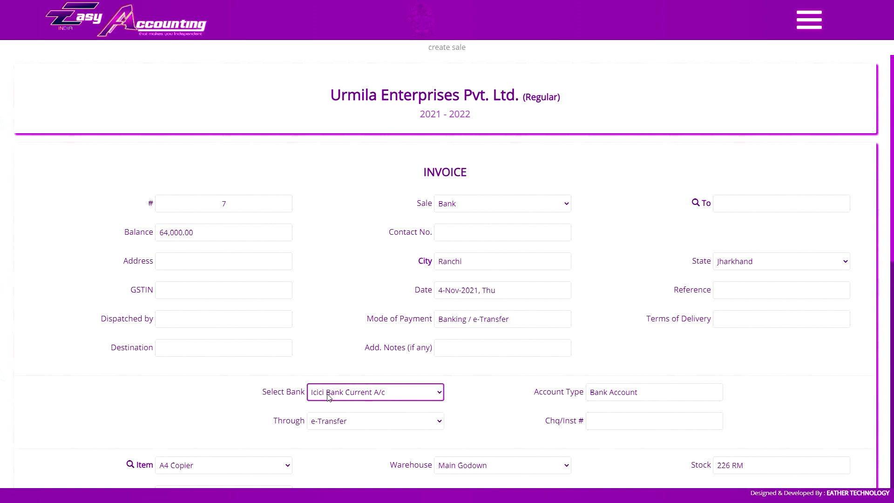
click(333, 421)
click(349, 421)
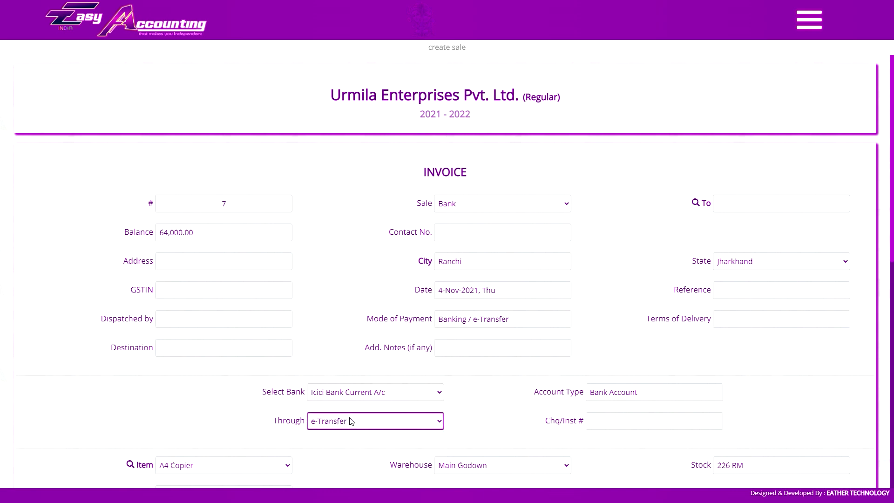
click(607, 420)
- Make it a Debtors sale to Natraj Industries and keep Delhi as the site location
click(533, 203)
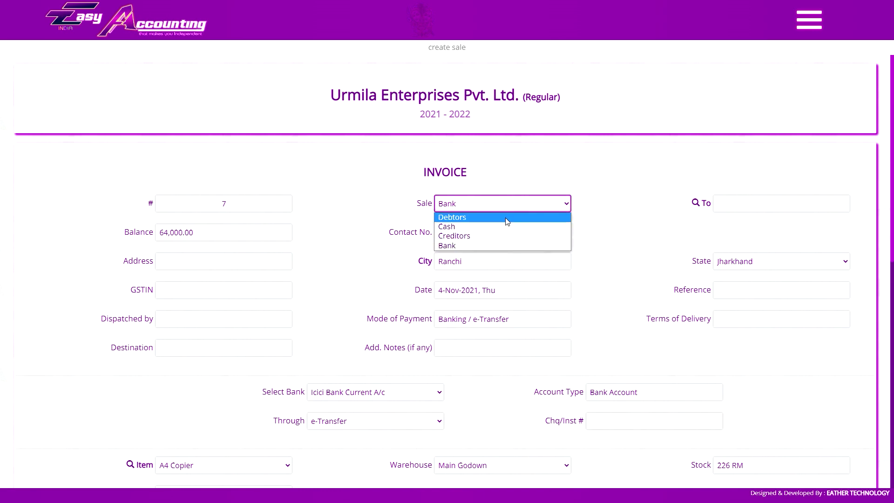
click(551, 217)
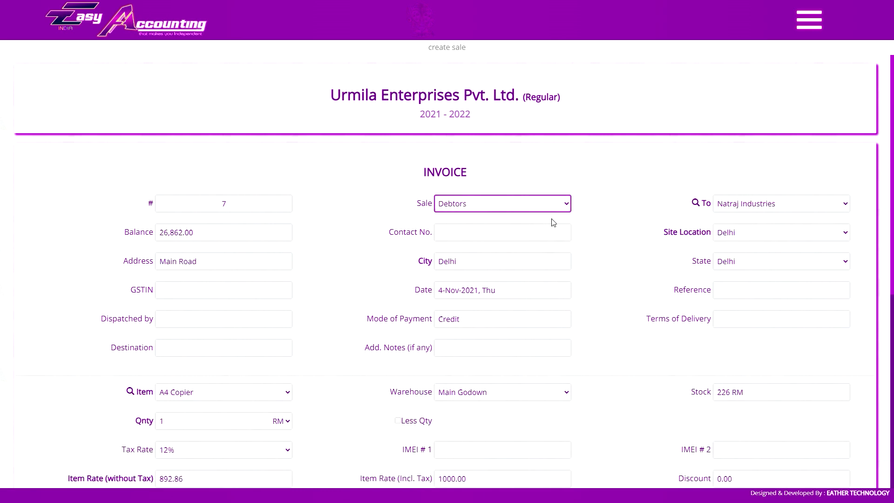
click(743, 209)
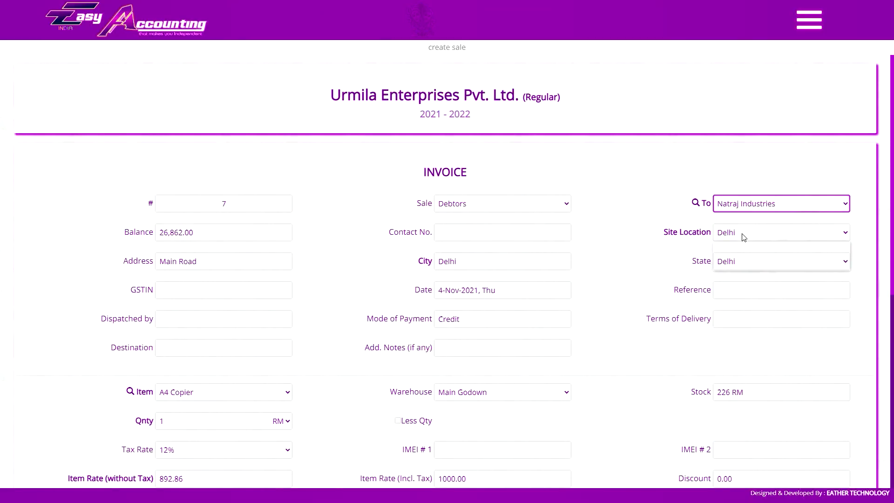
click(742, 233)
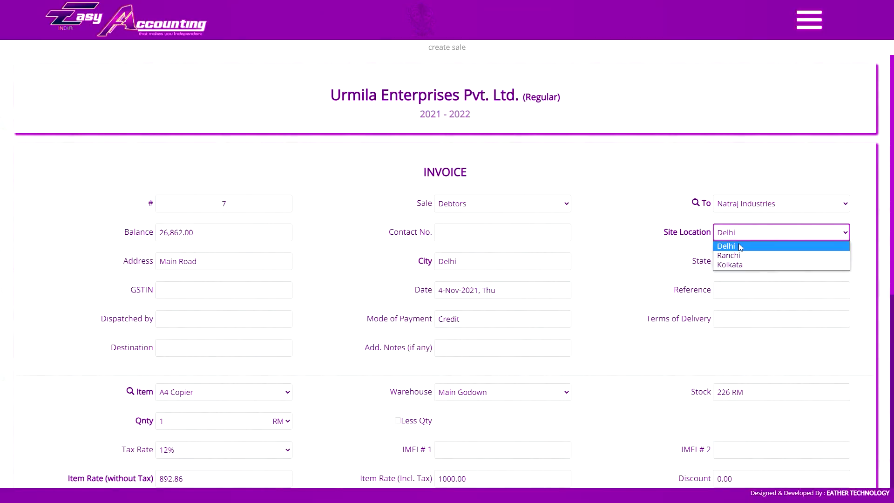
click(732, 247)
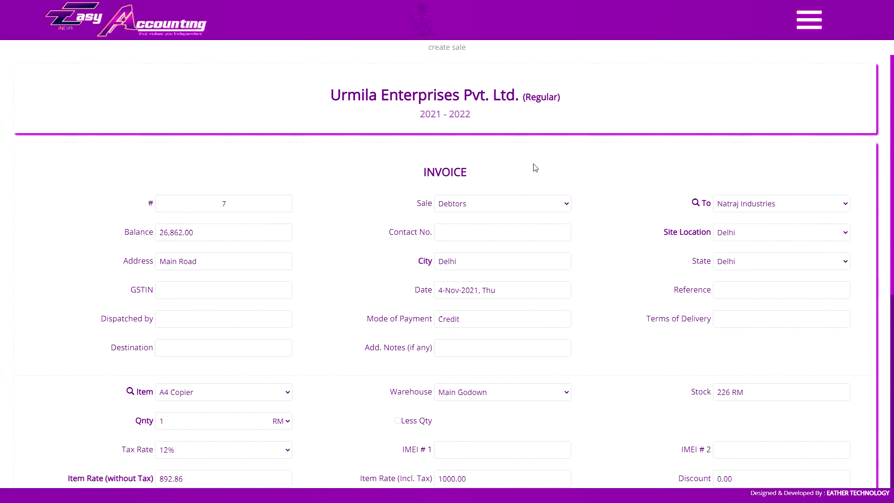
click(732, 206)
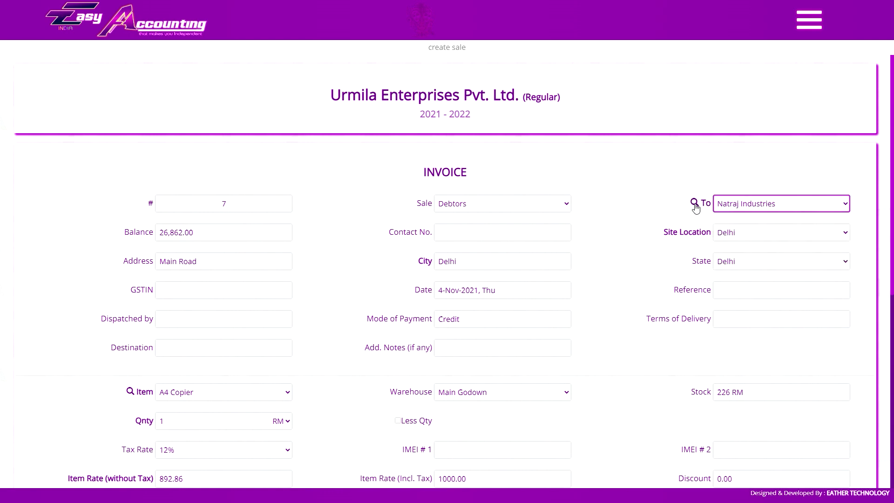
click(695, 202)
click(449, 111)
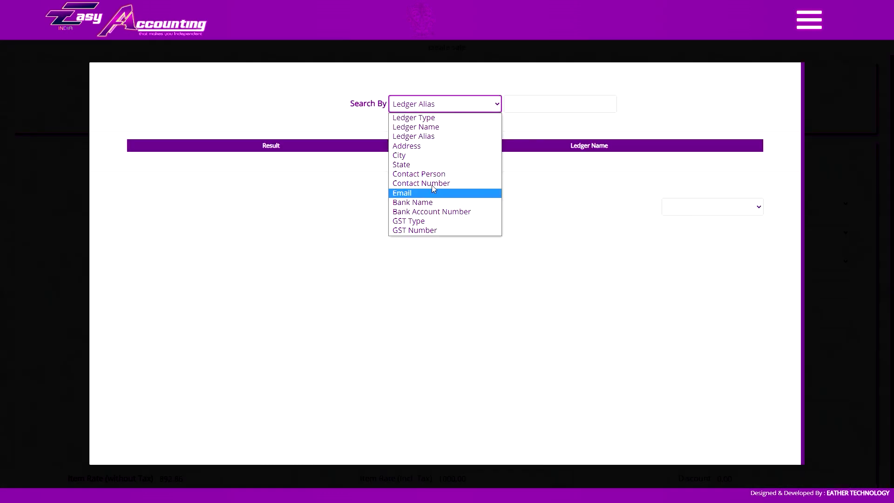
click(451, 137)
click(541, 104)
text(a)
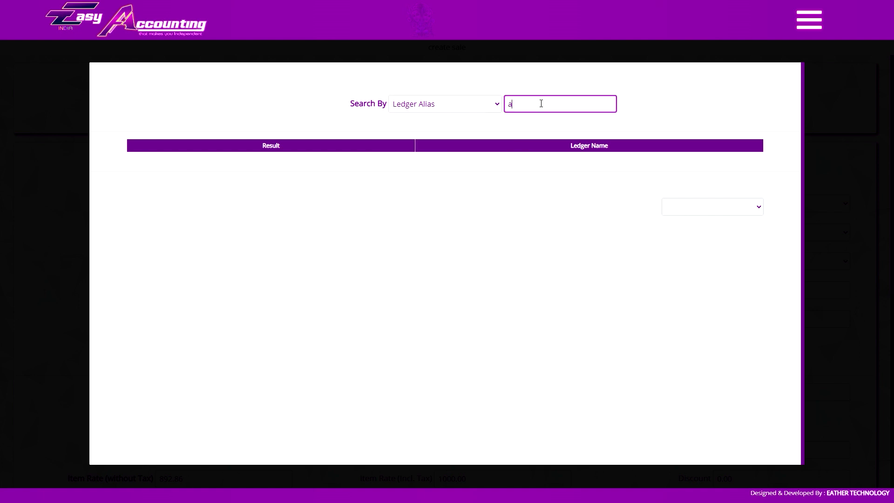
key(BackSpace)
text(vi)
key(BackSpace)
key(BackSpace)
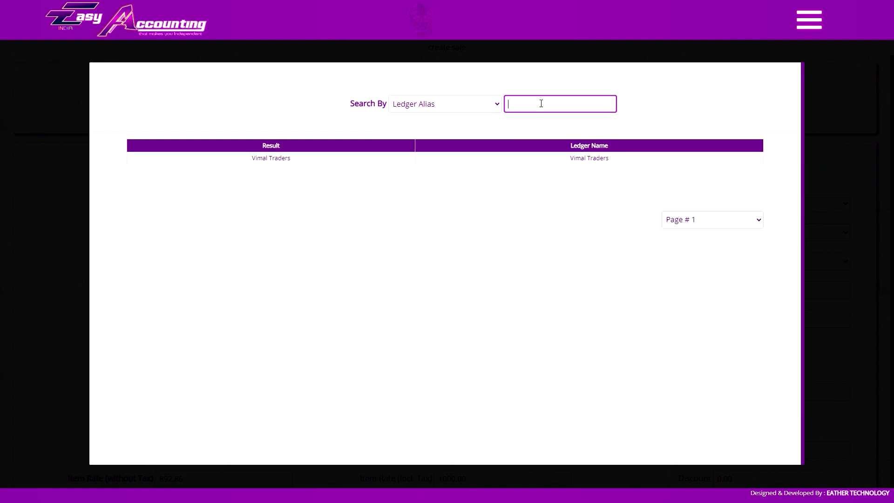
text(na)
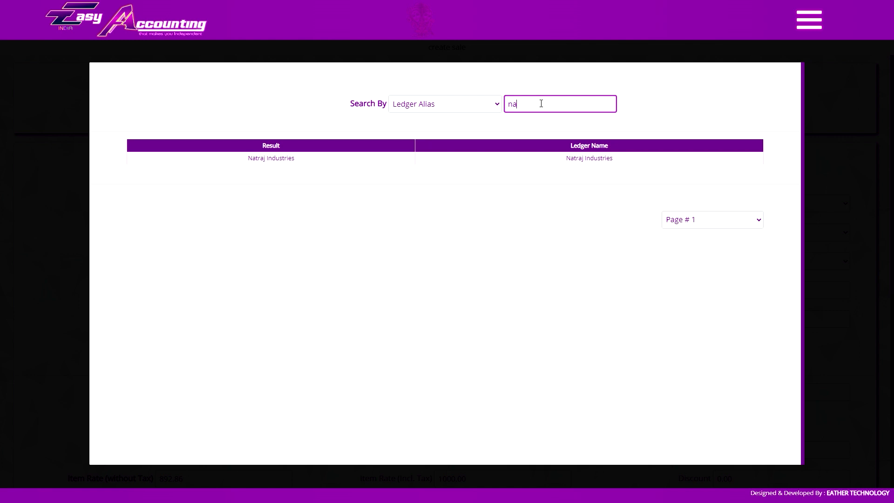
key(ctrl+a)
key(BackSpace)
click(395, 108)
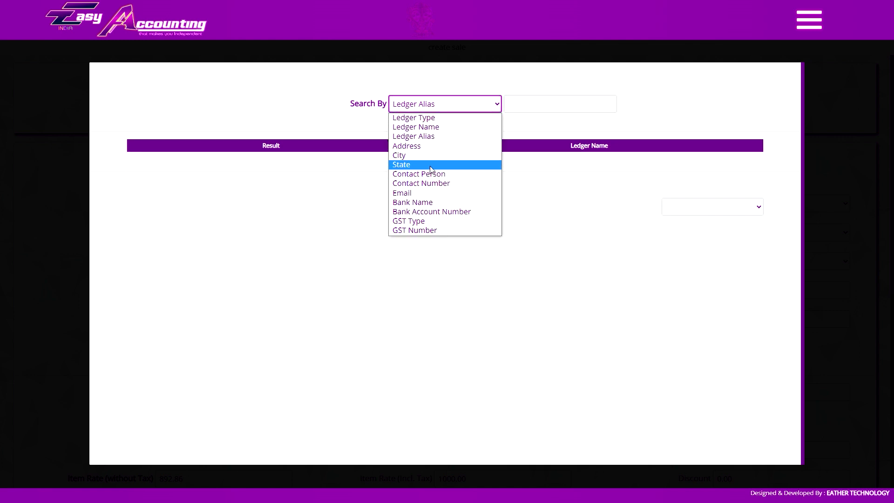
click(431, 164)
click(577, 100)
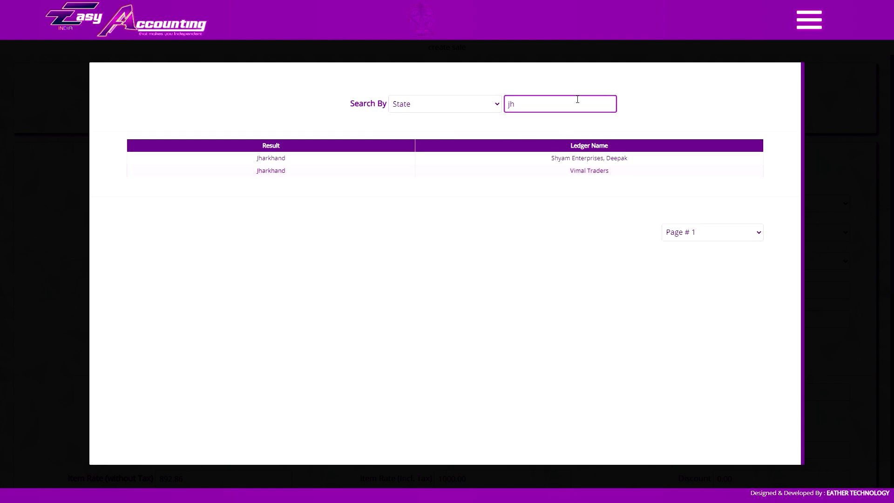
key(Escape)
click(527, 204)
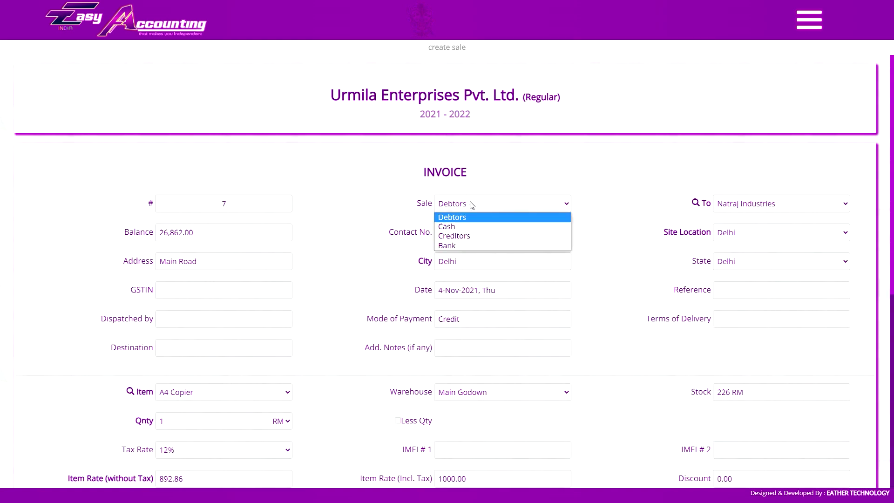
- Cycle the sale type through Cash and Bank, then bill a Debtors sale to Vimal Traders
click(527, 225)
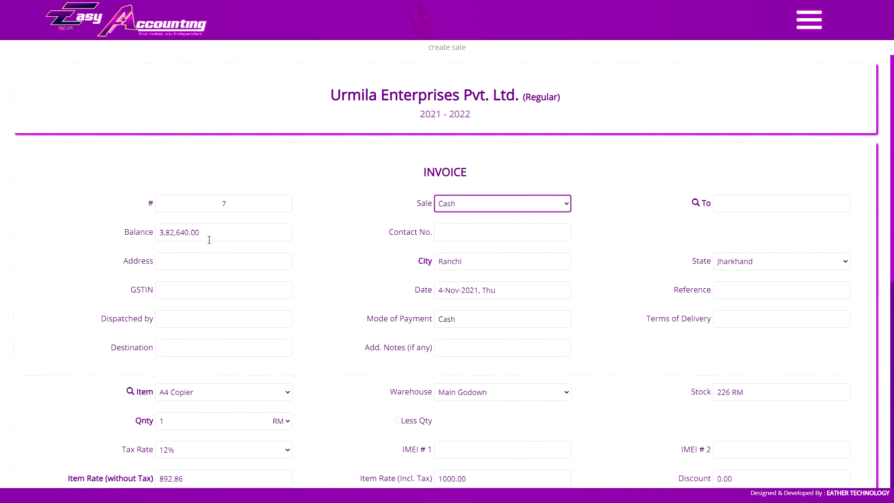
click(458, 203)
click(459, 237)
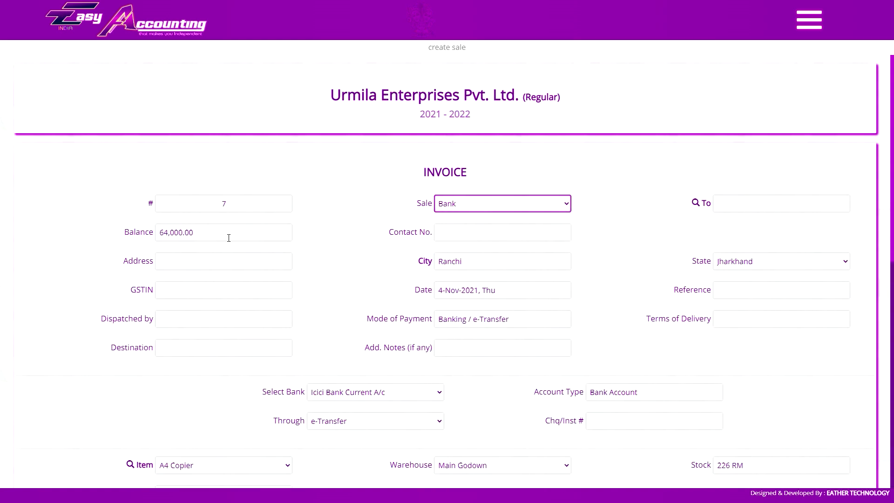
click(508, 204)
click(495, 217)
click(735, 202)
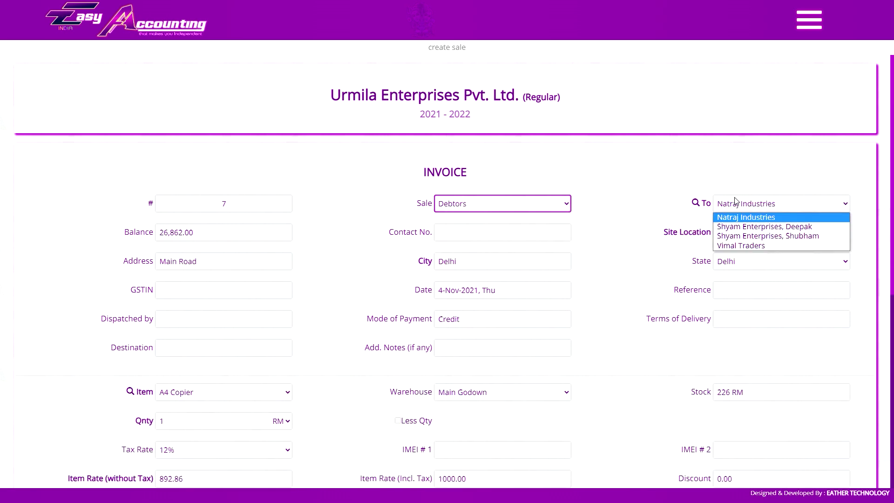
click(735, 202)
click(739, 203)
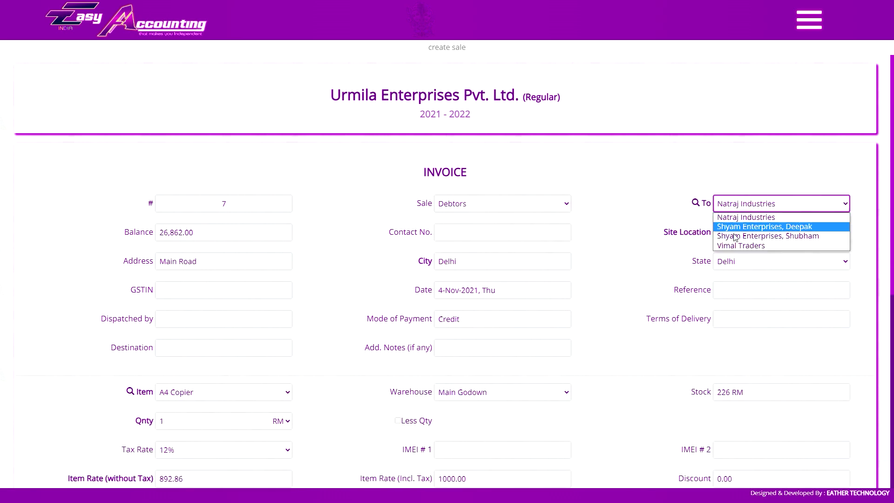
click(738, 245)
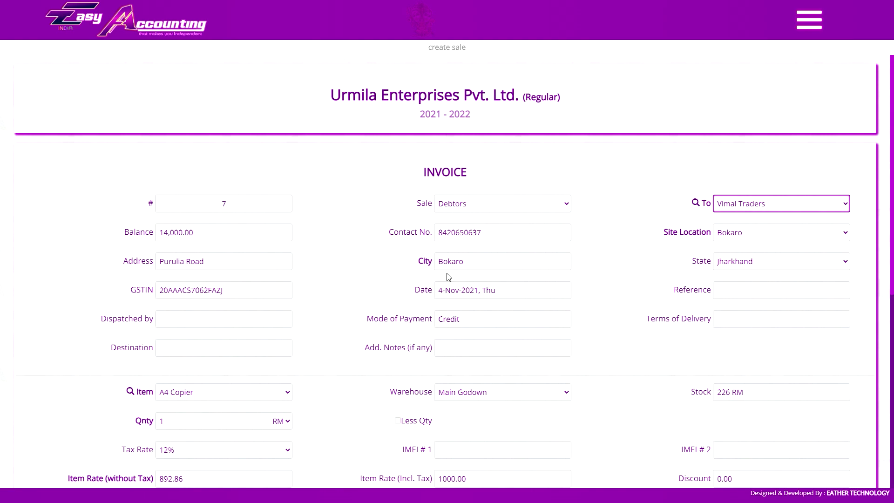
- Keep the date 4-Nov-2021 and step through the dispatch, Credit payment, delivery and notes fields
click(461, 285)
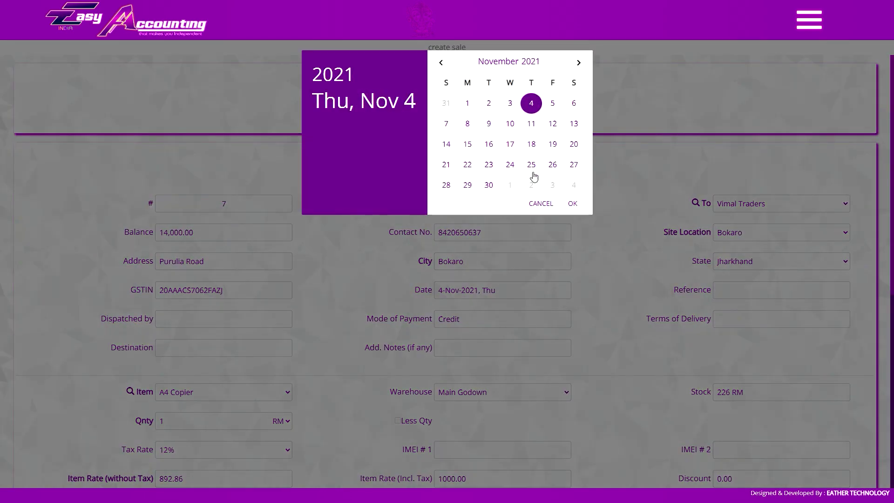
click(603, 261)
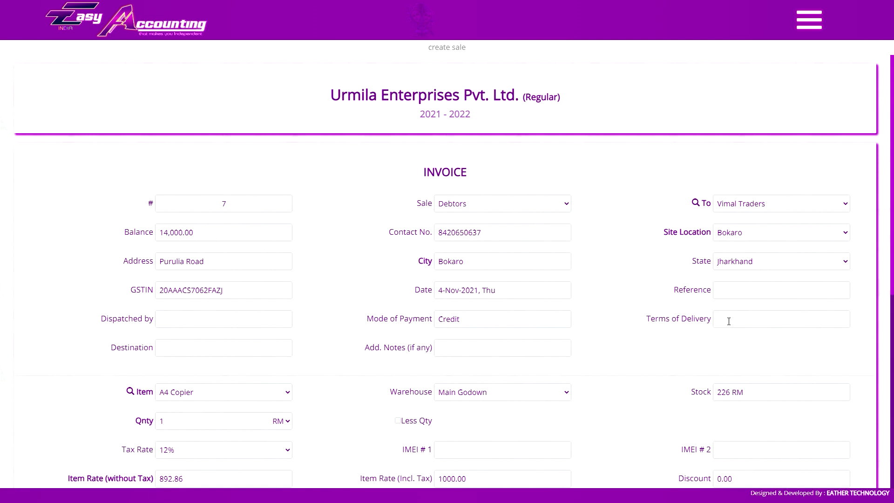
click(748, 288)
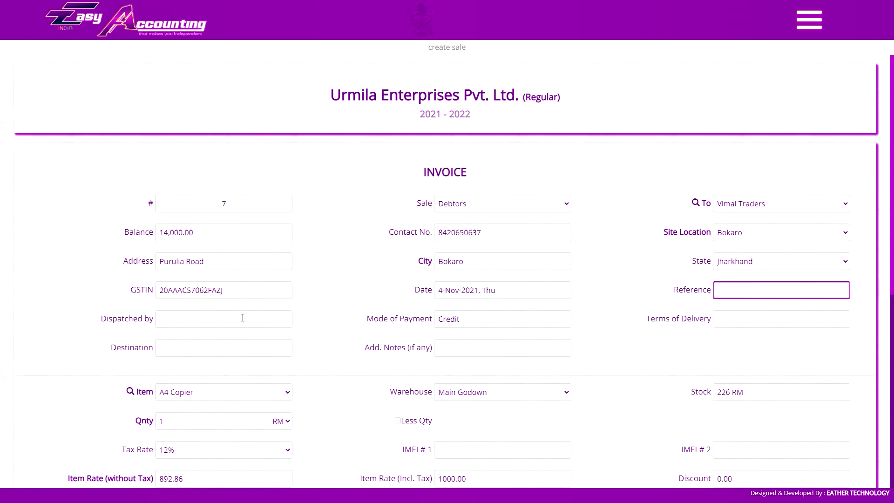
click(143, 325)
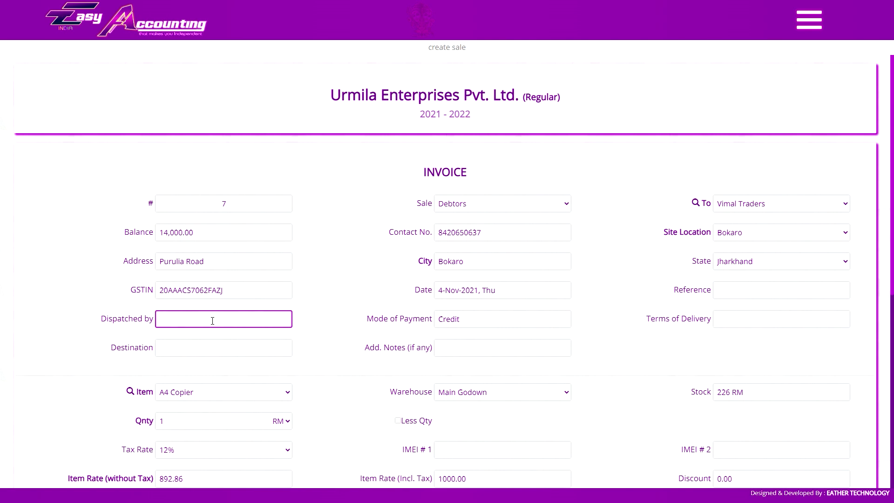
click(517, 321)
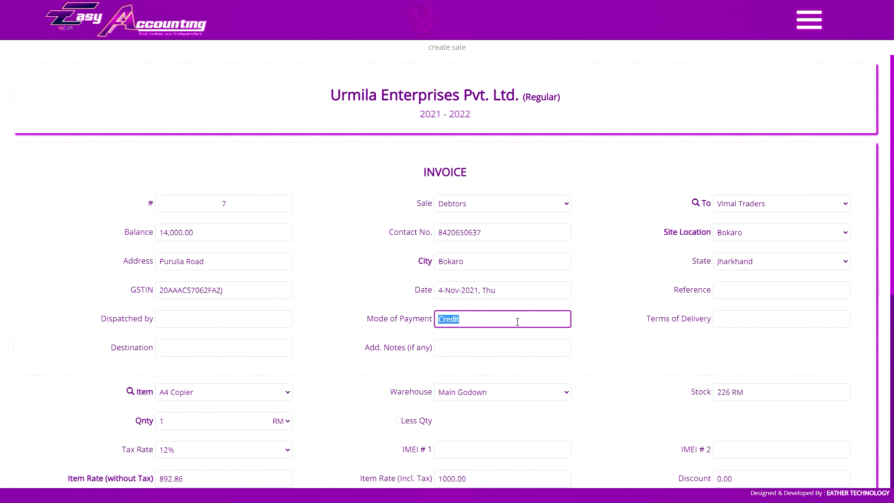
click(493, 323)
click(721, 327)
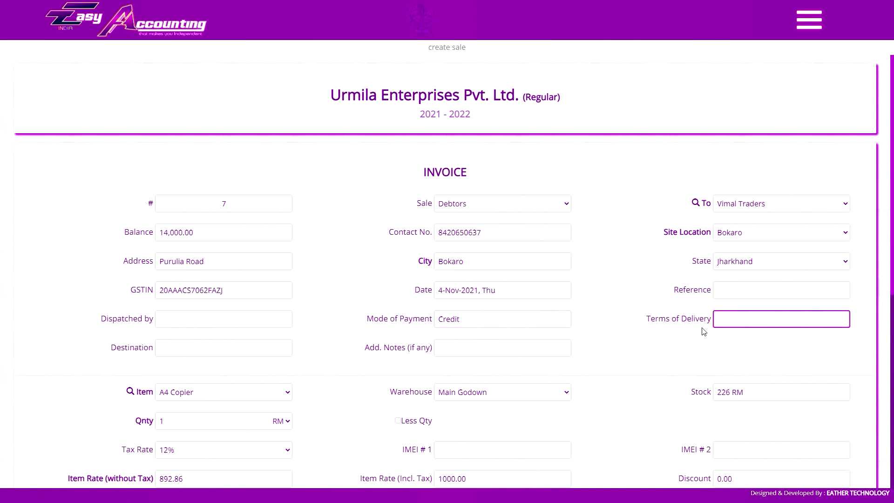
click(209, 353)
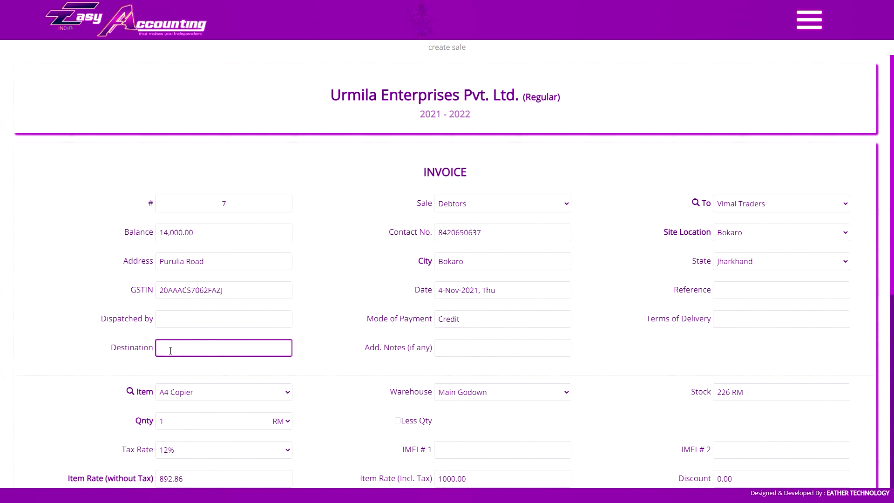
click(450, 352)
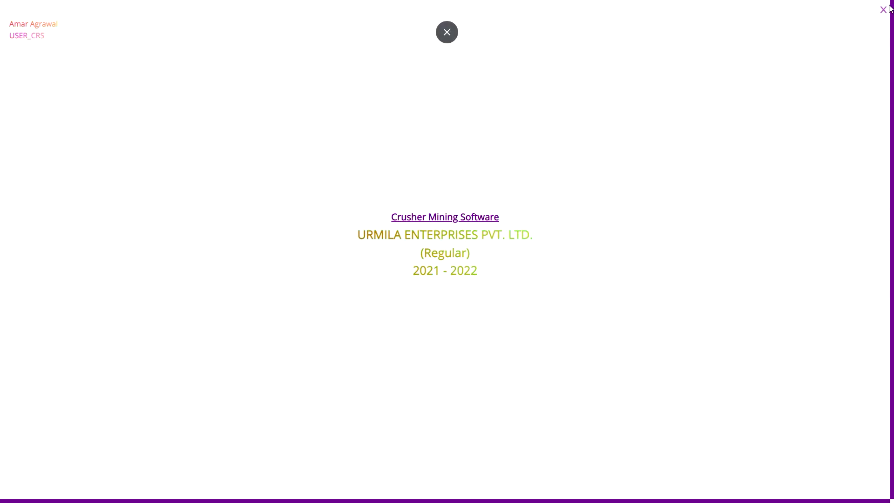
- Close the info page and switch invoice #7 to a Cash sale for the walk-in jamshedpur customer
click(884, 10)
click(160, 325)
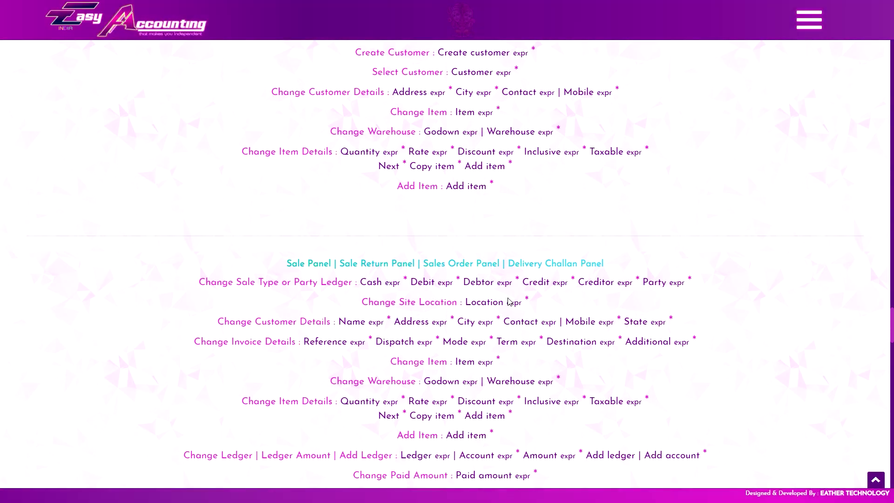
click(453, 207)
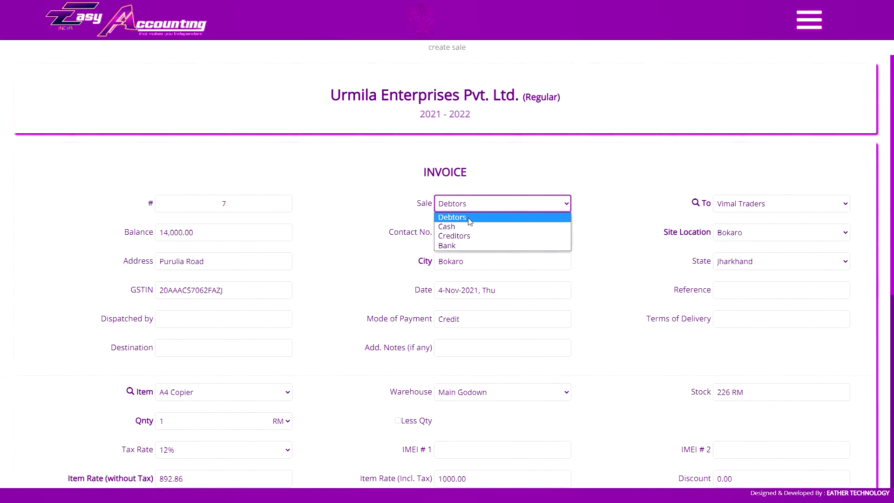
click(756, 204)
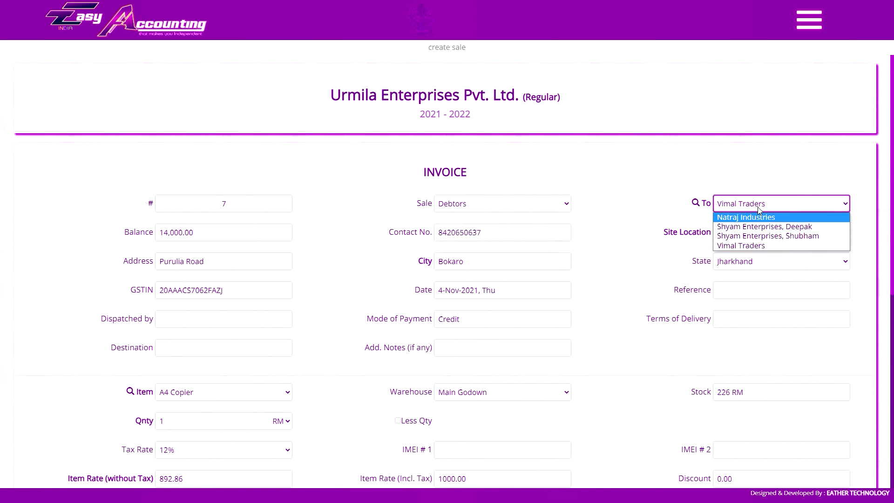
click(503, 204)
click(502, 204)
click(451, 226)
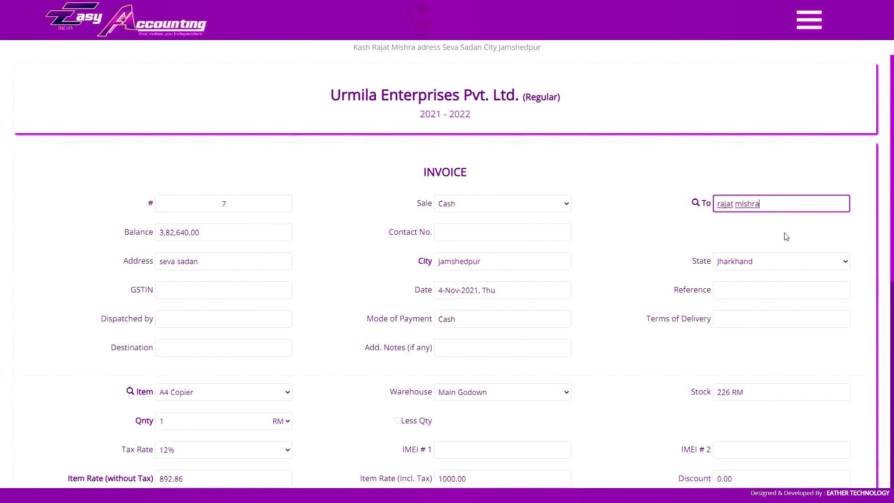
- Set the sale to Debtors and try Natraj Industries and Vimal Traders as the party
click(500, 200)
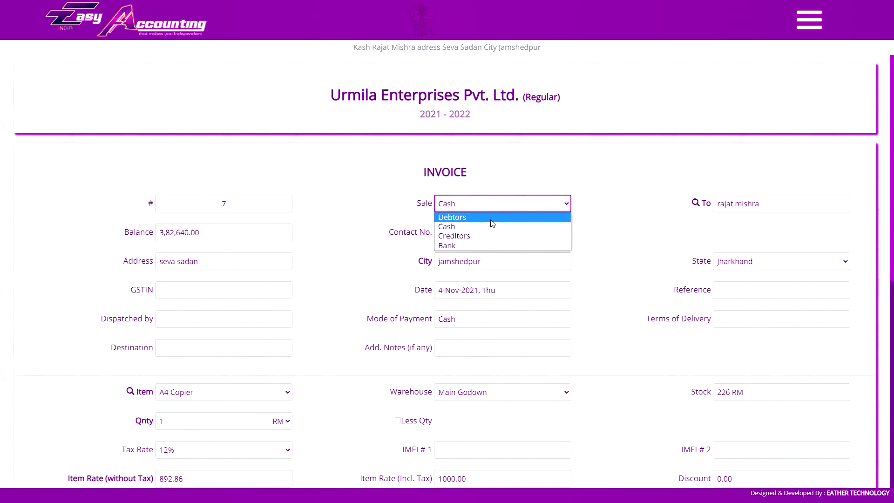
click(503, 218)
click(729, 204)
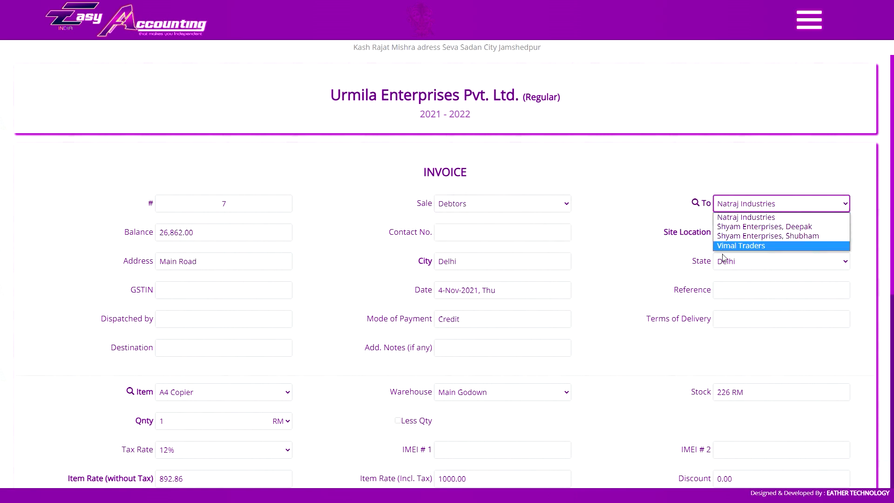
key(Up)
key(Up)
key(Up)
key(Return)
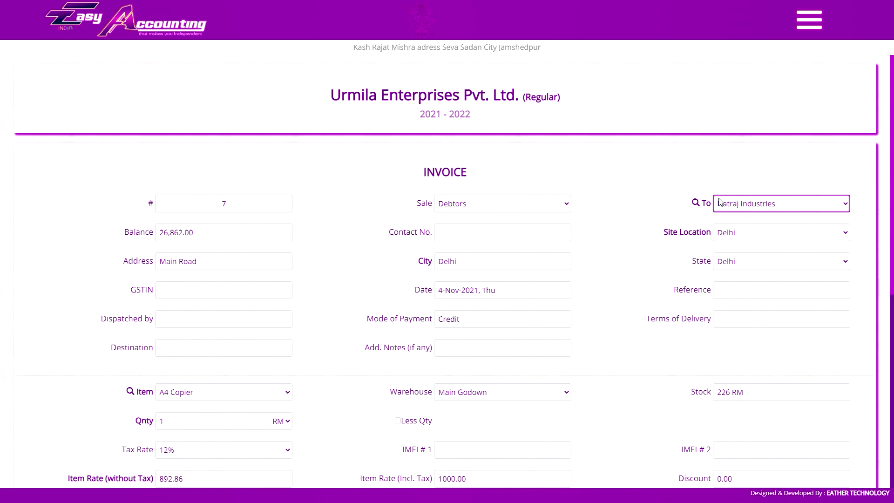
click(719, 202)
key(Down)
key(Down)
key(Down)
key(Return)
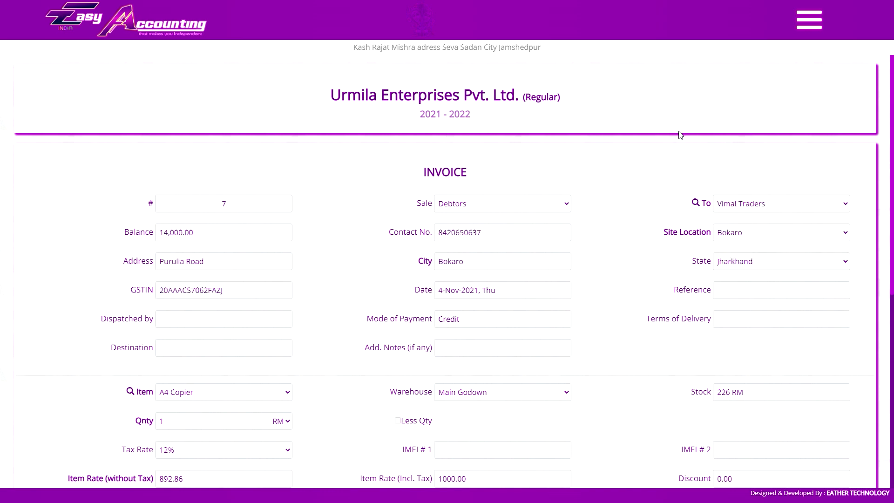
key(Up)
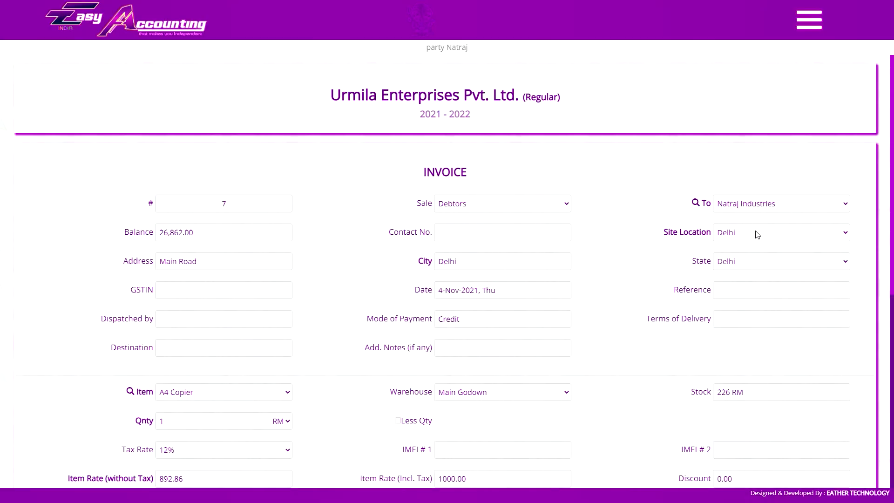
- Change the site location to Ranchi, switch back to Cash, and keep Jharkhand as state
click(755, 233)
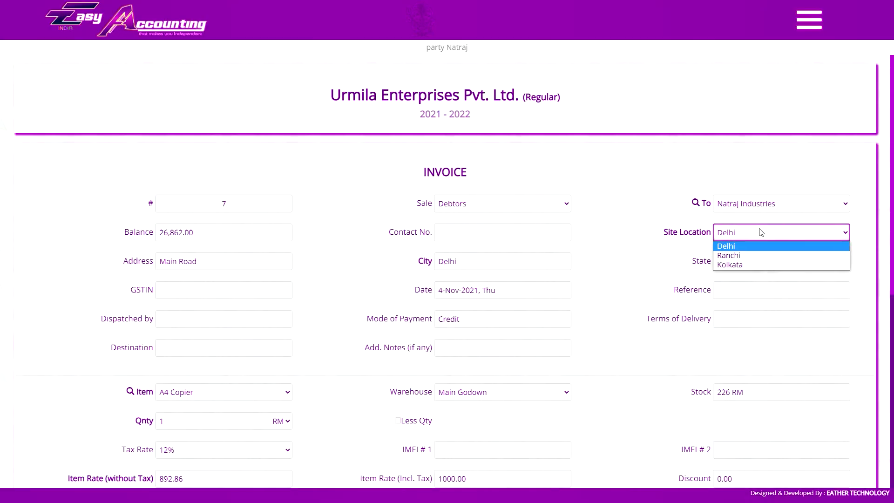
click(759, 233)
click(770, 123)
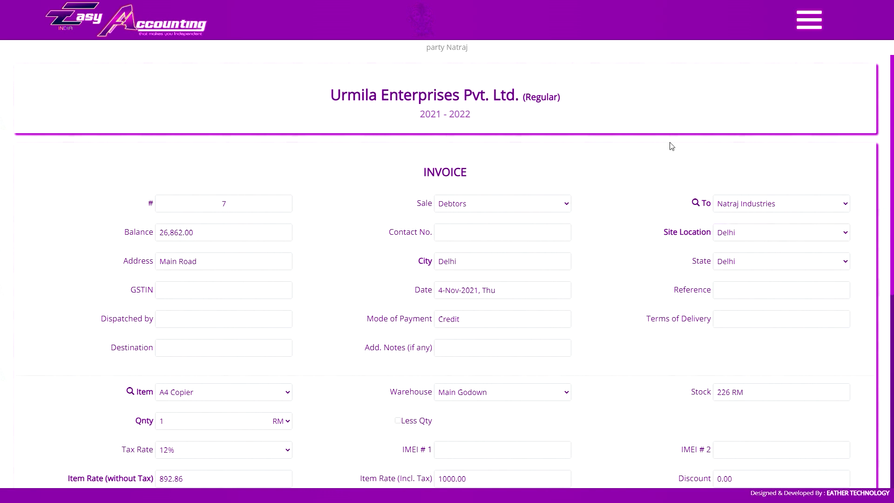
click(489, 205)
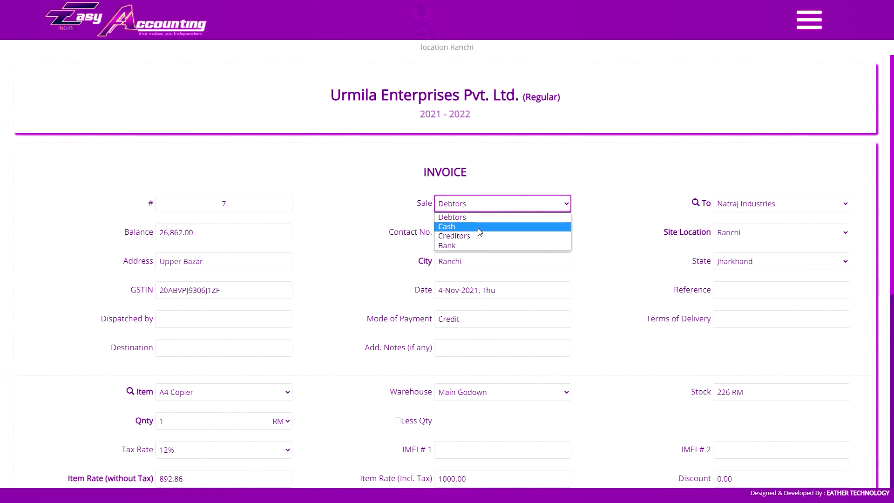
click(489, 226)
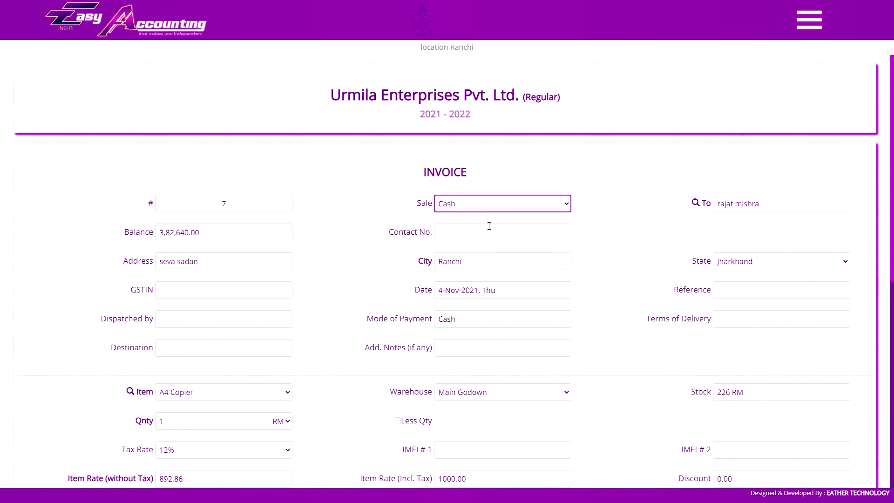
click(778, 206)
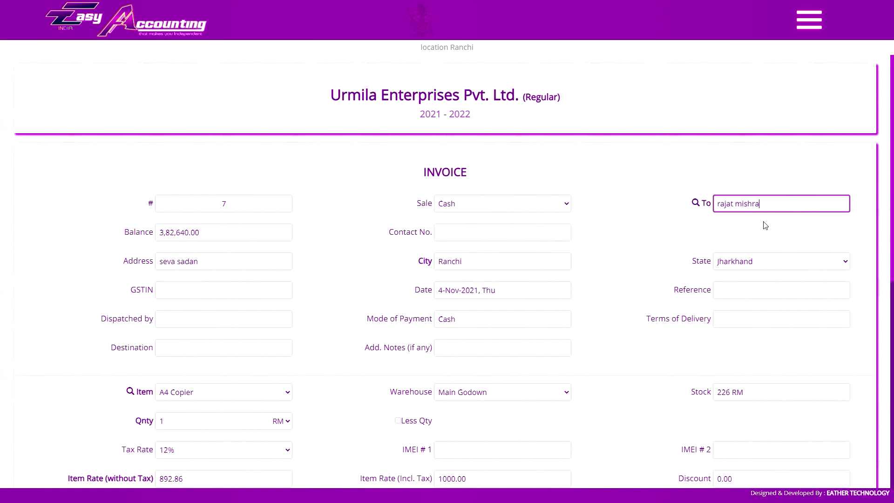
click(466, 235)
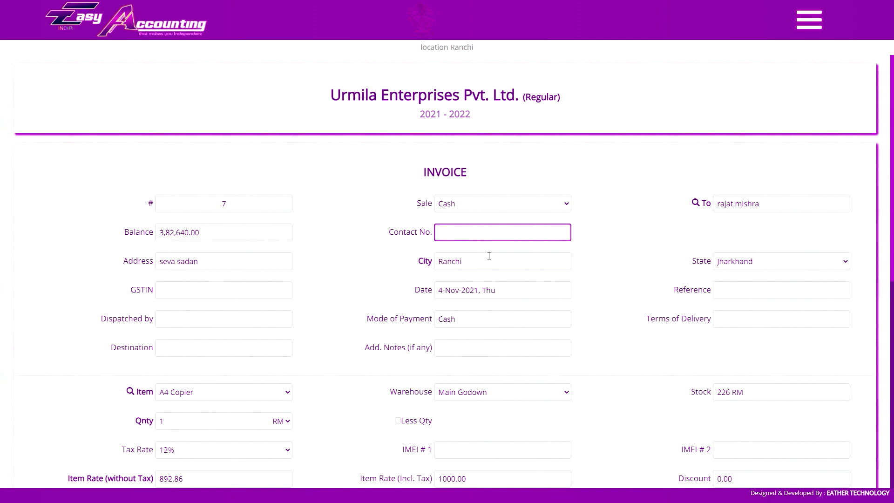
click(750, 261)
click(731, 261)
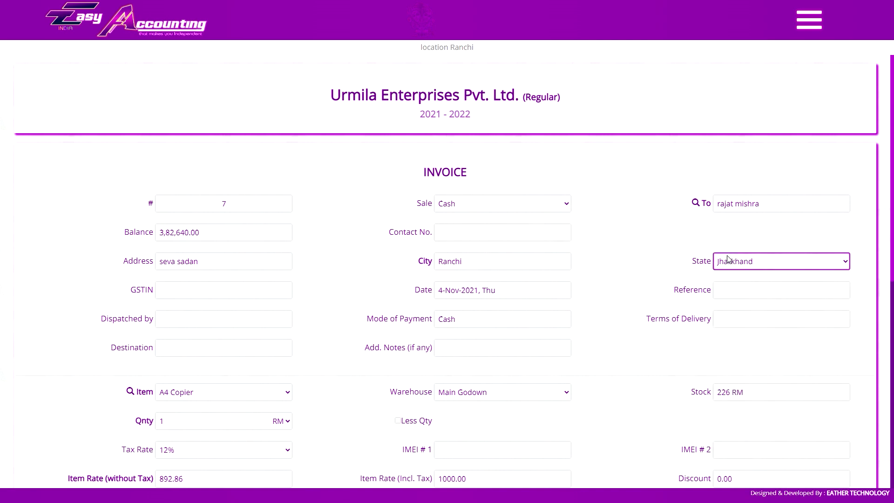
click(673, 136)
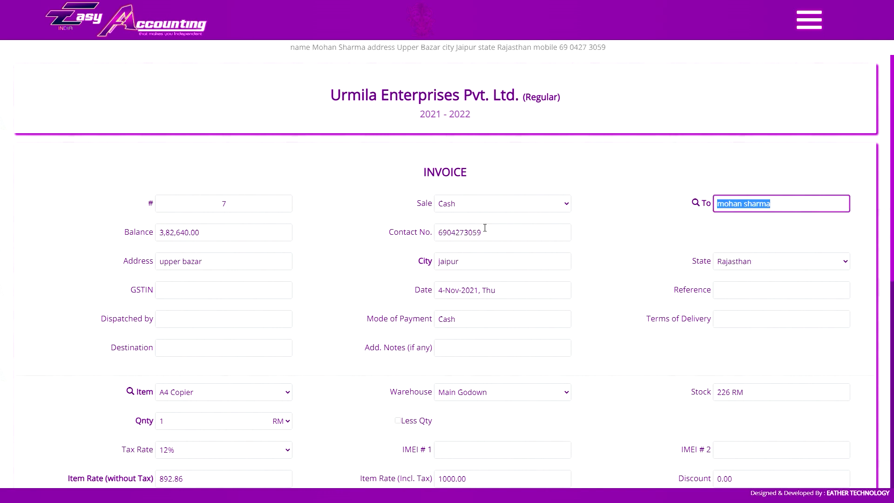
- Enter the new customer's name, phone and jaipur, Rajasthan address, dated 13-Nov-2021, then tab onward
click(770, 225)
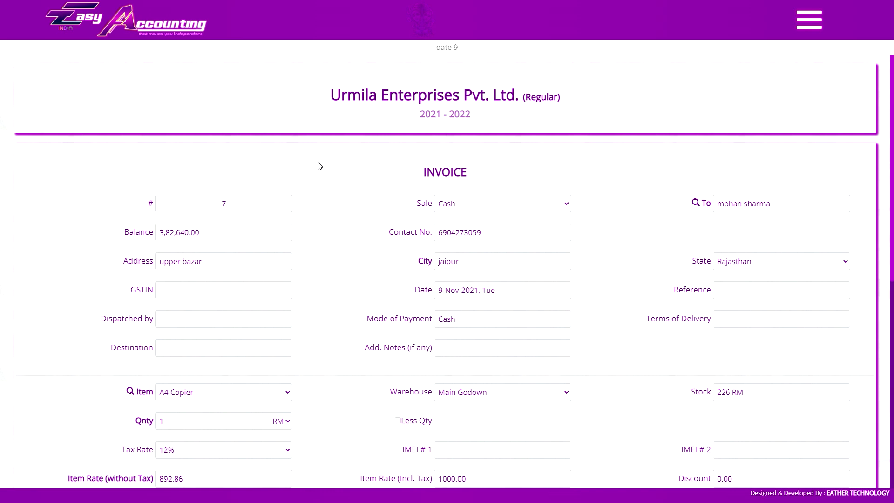
click(727, 288)
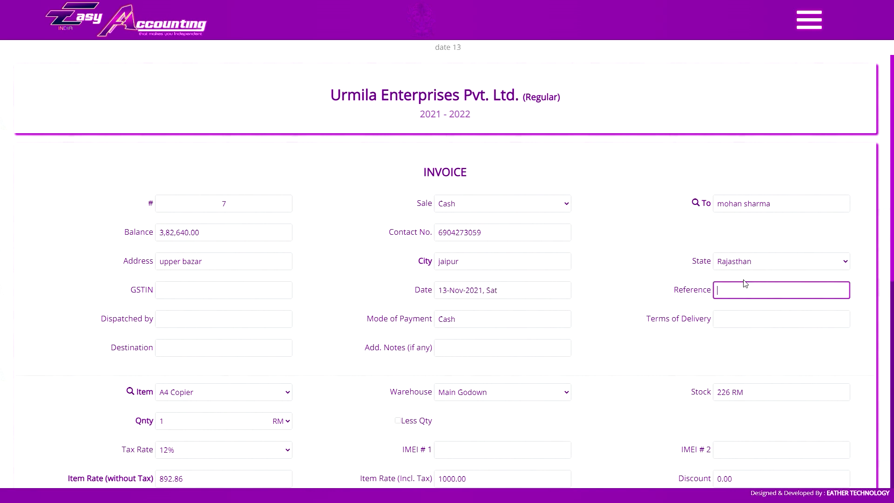
key(Tab)
key(Tab)
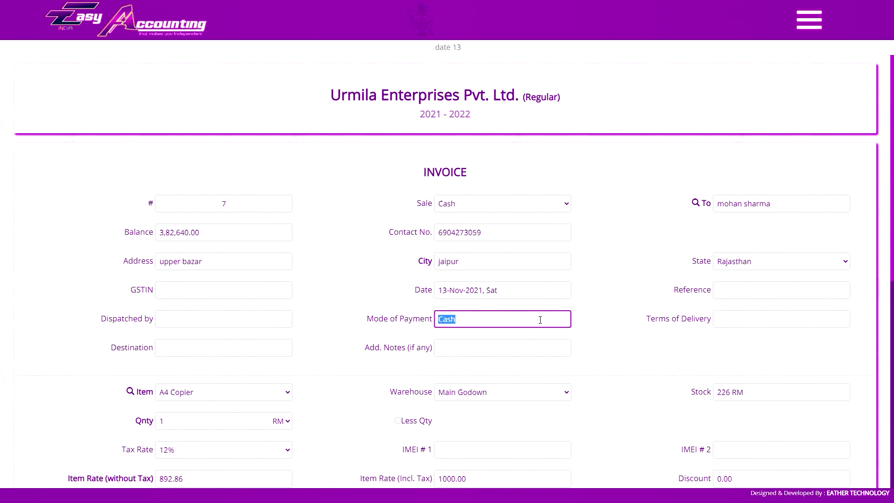
key(Tab)
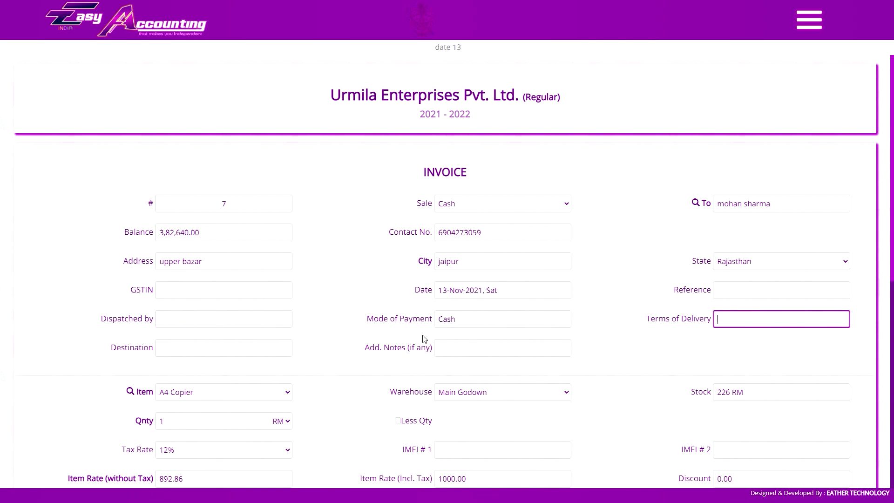
key(Tab)
key(Tab)
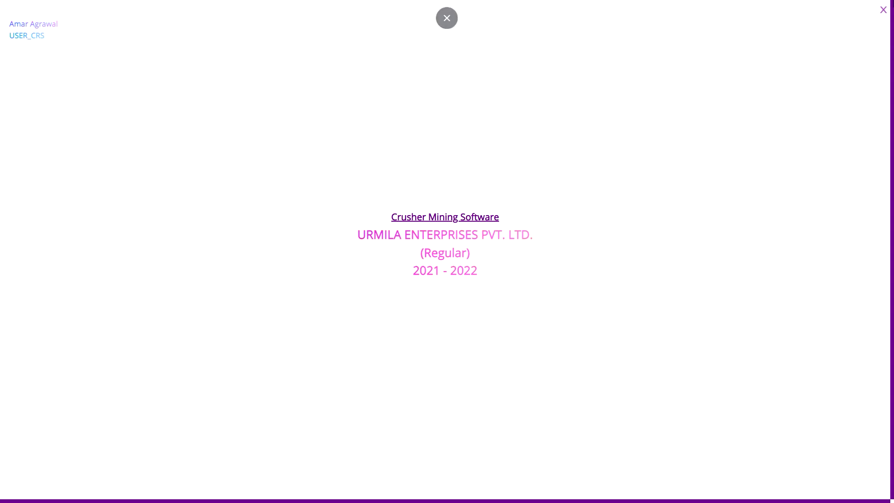
- Close the company info page, start the distance field, and scroll down to the A4 Copier line
click(883, 11)
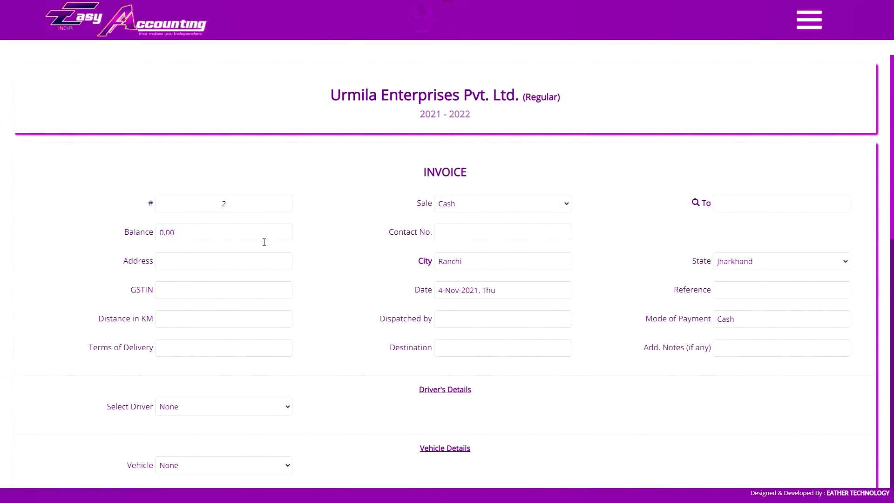
click(159, 323)
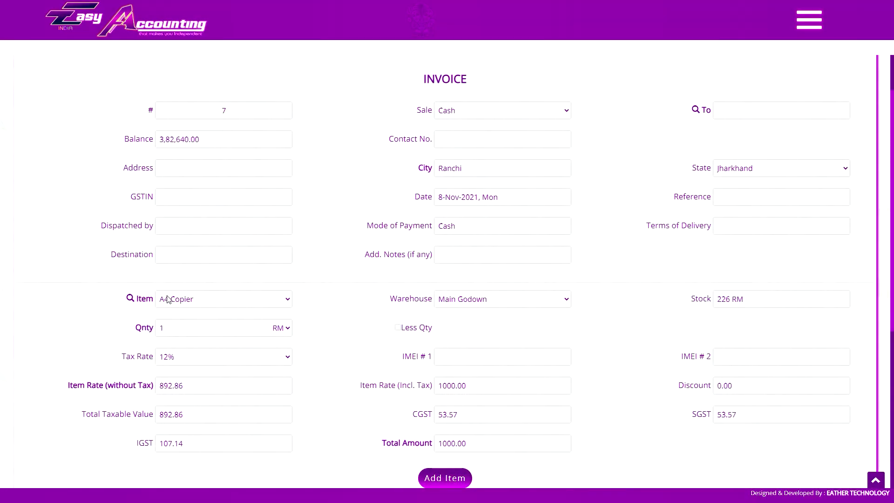
scroll(386, 408, down, 4)
- Search items by name for 'Eng' and pick Pulsar Bike Engine
click(180, 116)
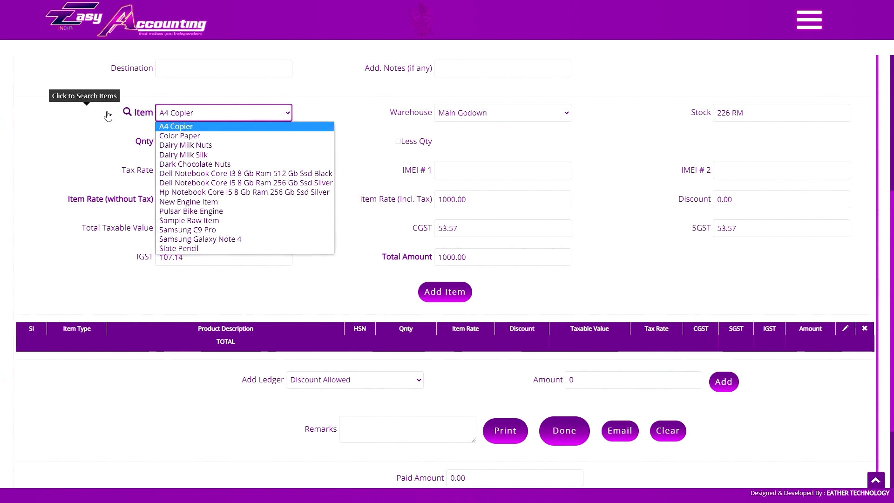
click(128, 111)
click(402, 104)
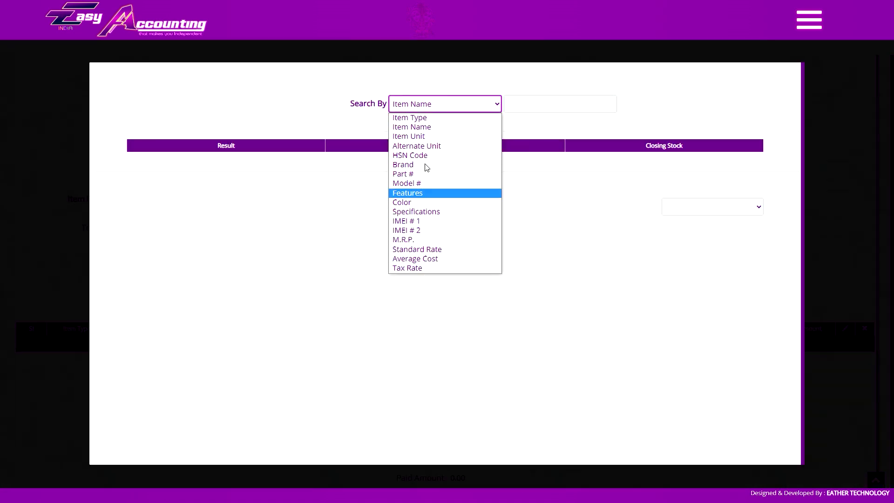
click(526, 104)
text(e Eng)
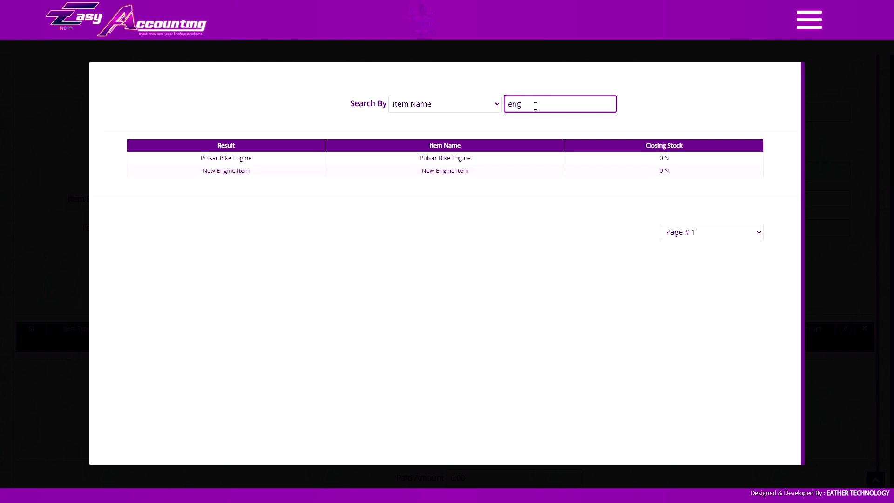
click(225, 156)
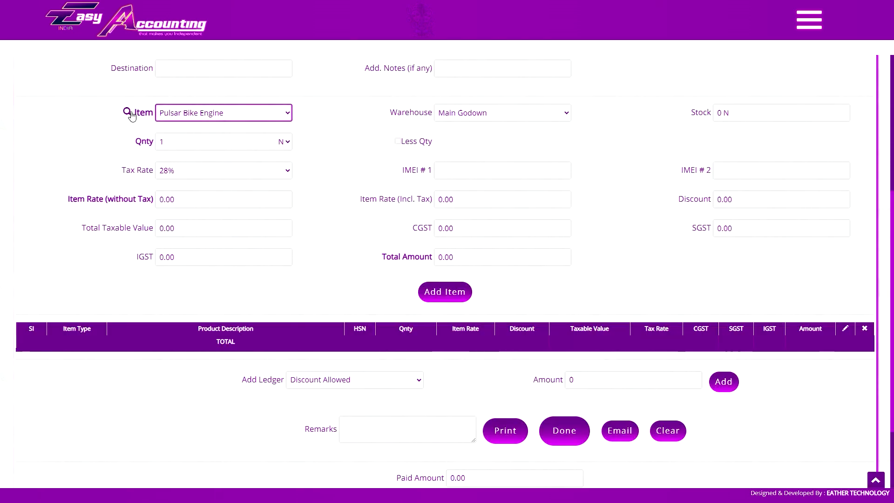
- Toggle to the voice command help page, pick a Samsung result, and return to the invoice
key(ctrl+Tab)
key(ctrl+Tab)
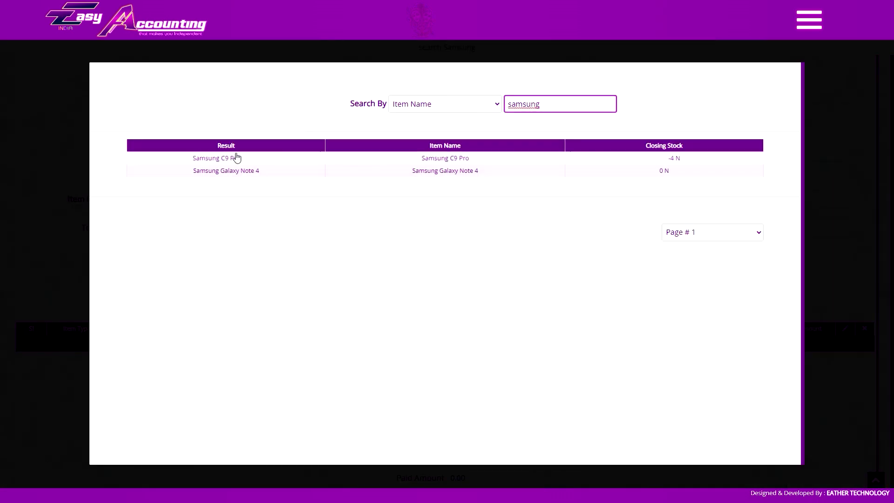
click(236, 170)
key(ctrl+Tab)
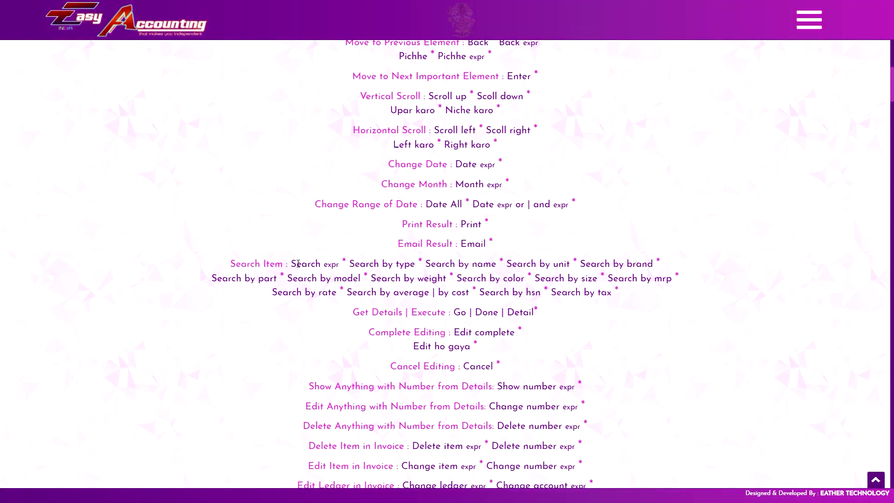
key(ctrl+Tab)
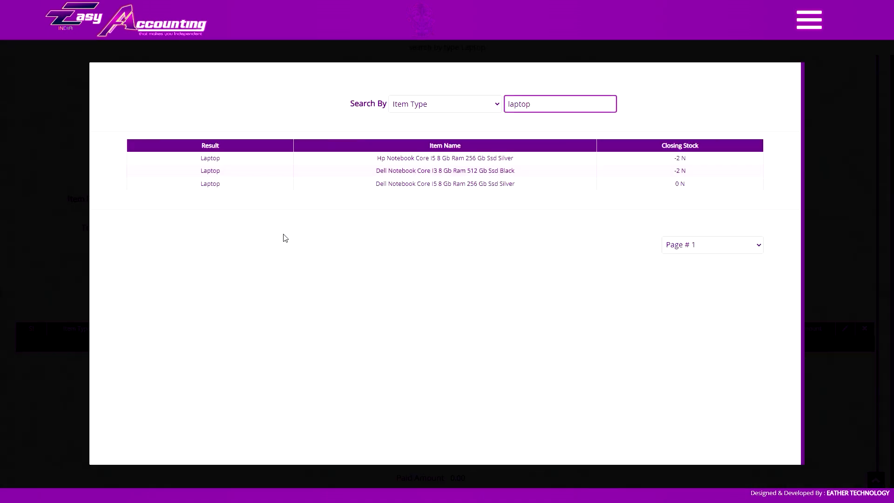
- Pick Hp Notebook as the item, keeping Main Godown as the warehouse
click(429, 159)
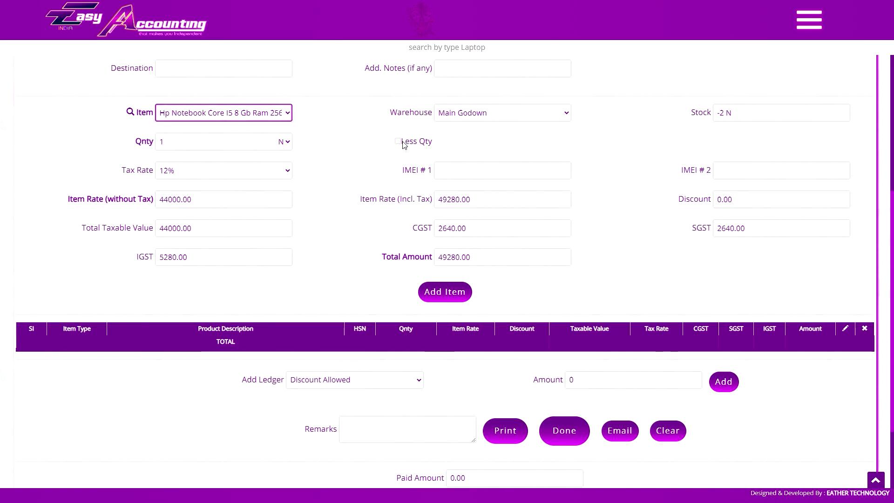
click(438, 117)
click(459, 120)
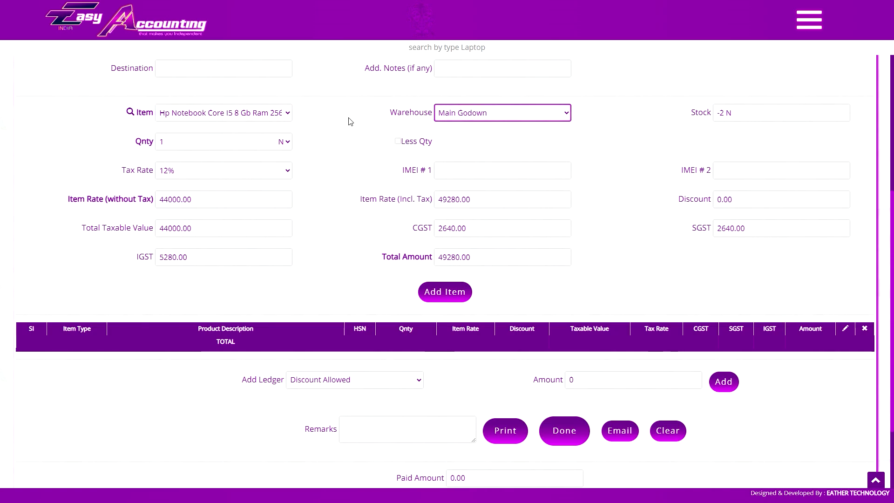
click(476, 113)
click(476, 114)
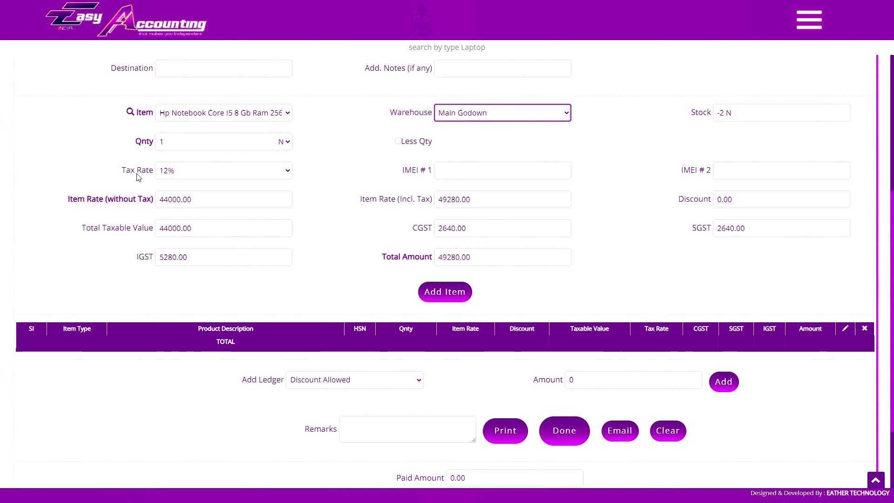
click(176, 120)
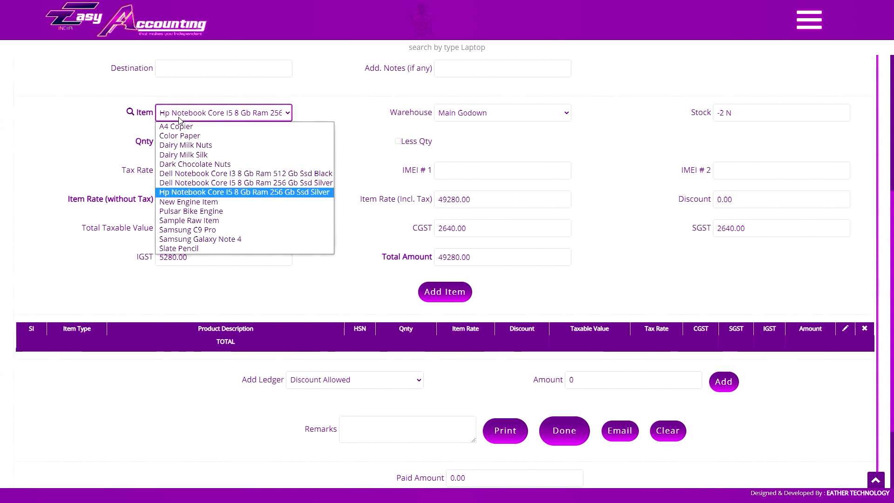
click(180, 121)
key(Tab)
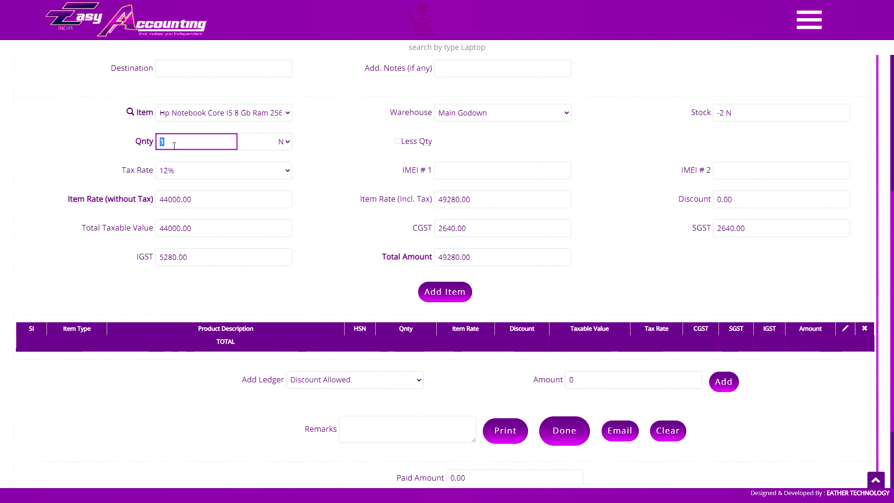
- Switch the item to Dairy Milk Silk measured in Box, toggling Less Qty on and off
click(209, 117)
click(193, 155)
click(273, 144)
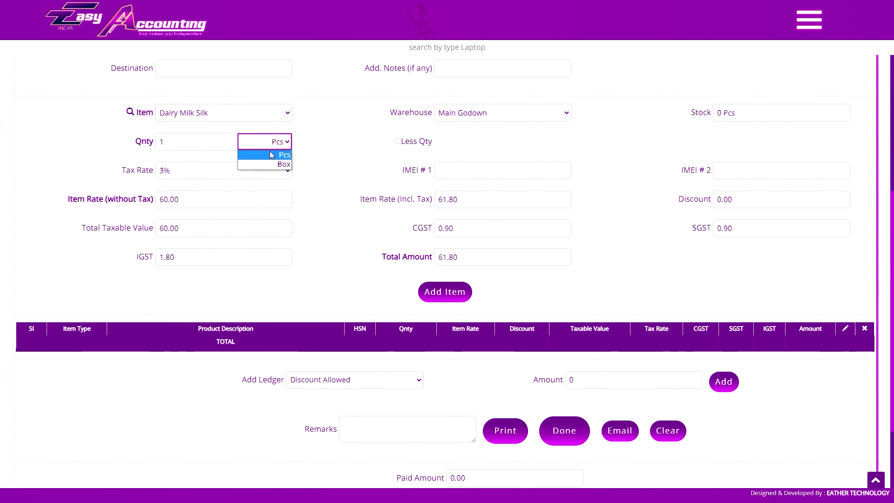
click(278, 145)
click(276, 145)
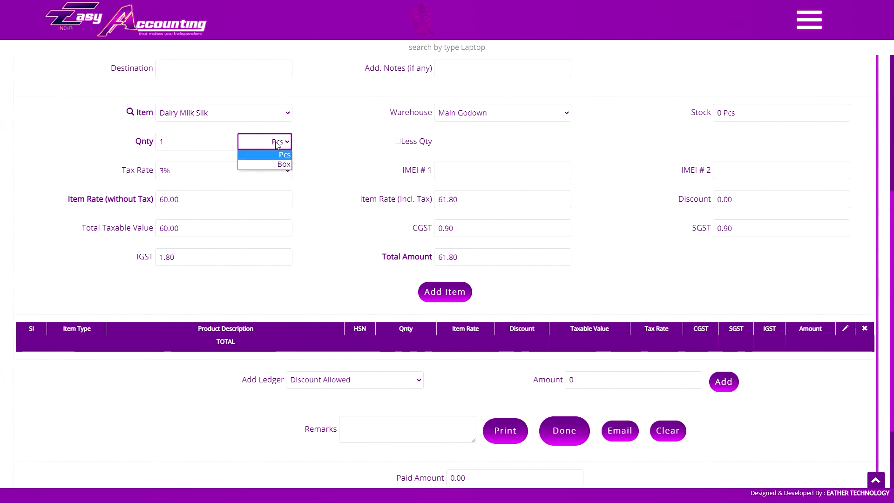
click(278, 159)
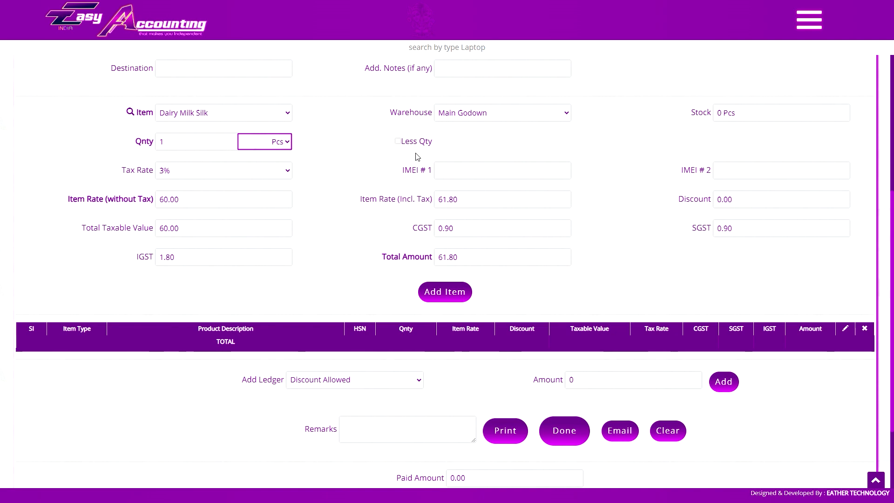
click(273, 146)
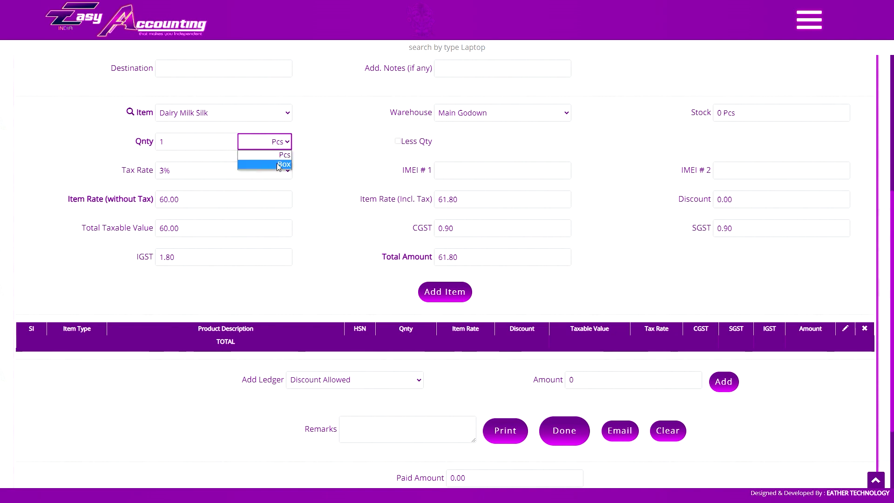
click(280, 165)
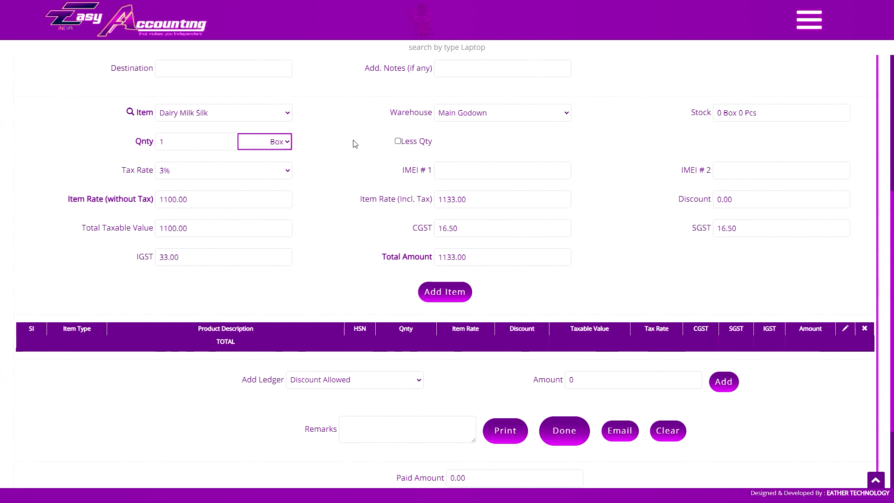
click(398, 142)
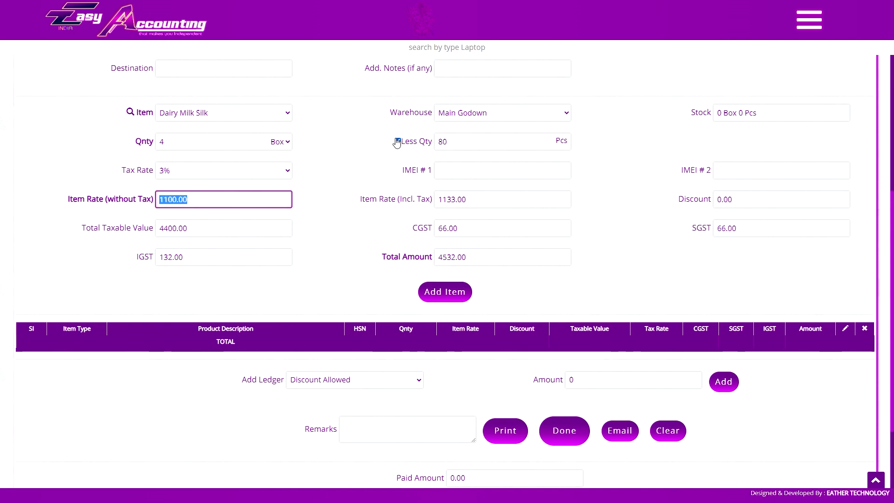
click(398, 141)
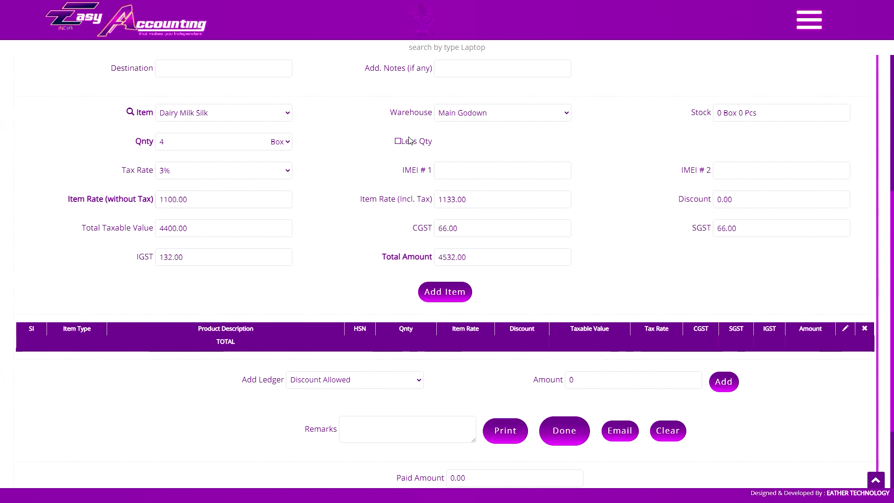
- Open and close the navigation menu while moving between the IMEI # 1 and IMEI # 2 fields
click(810, 20)
scroll(839, 279, down, 10)
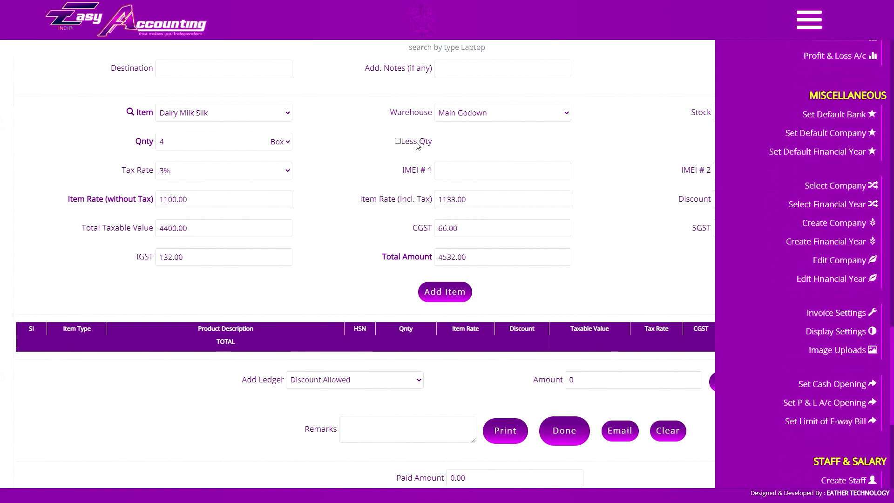
click(810, 20)
click(781, 170)
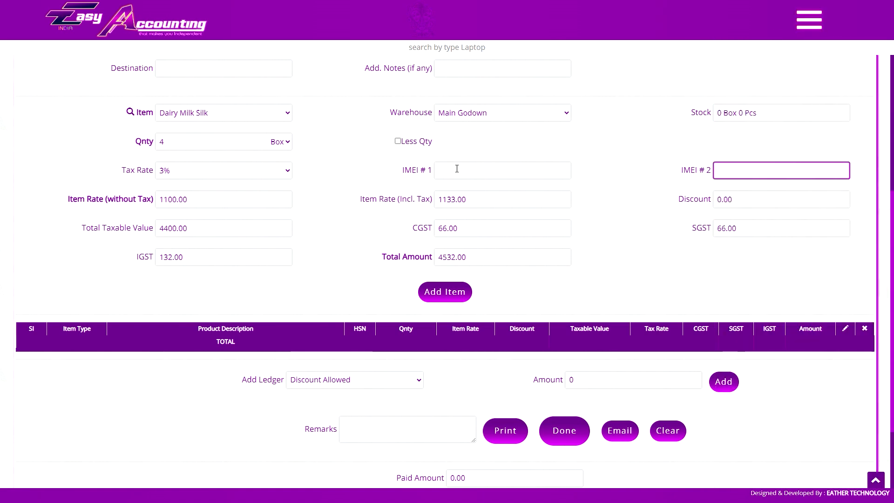
click(478, 178)
click(704, 168)
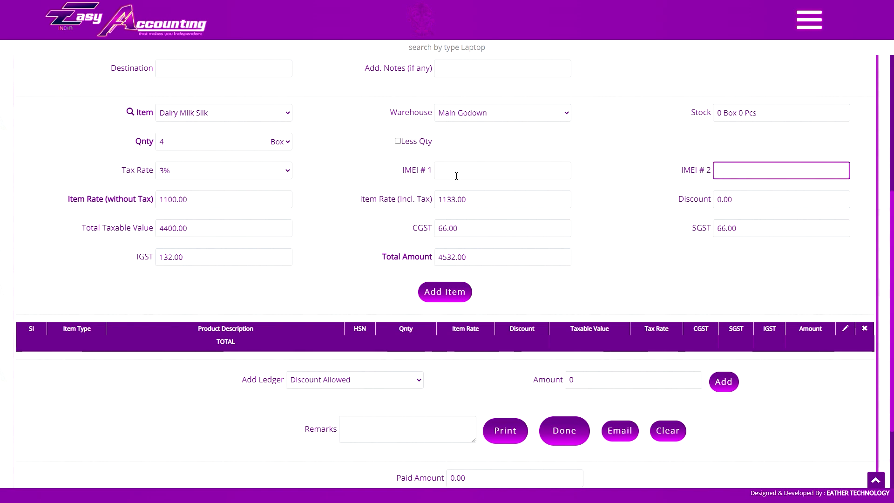
click(798, 22)
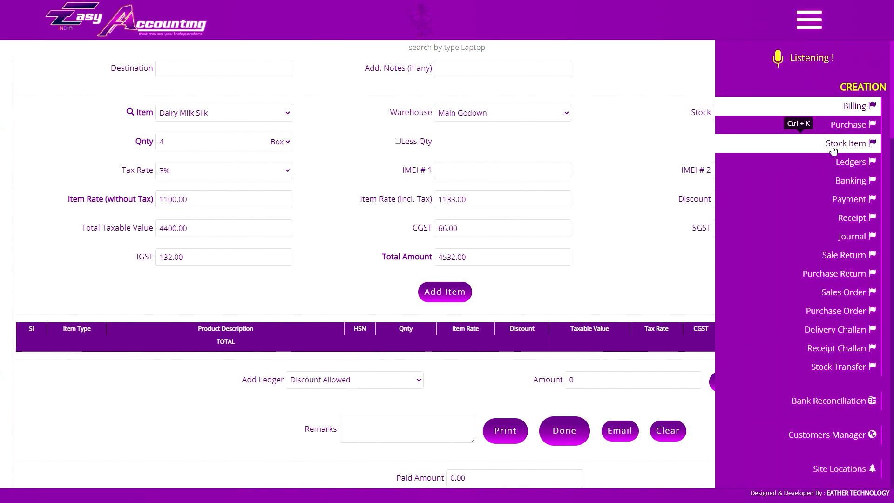
click(607, 173)
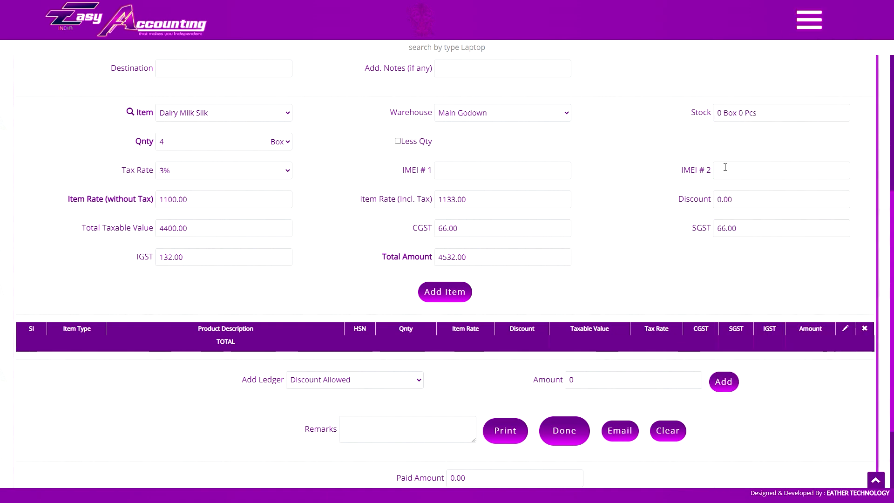
- Set the rate without tax to 13 and the tax-inclusive rate to 14500
double_click(187, 199)
text(13)
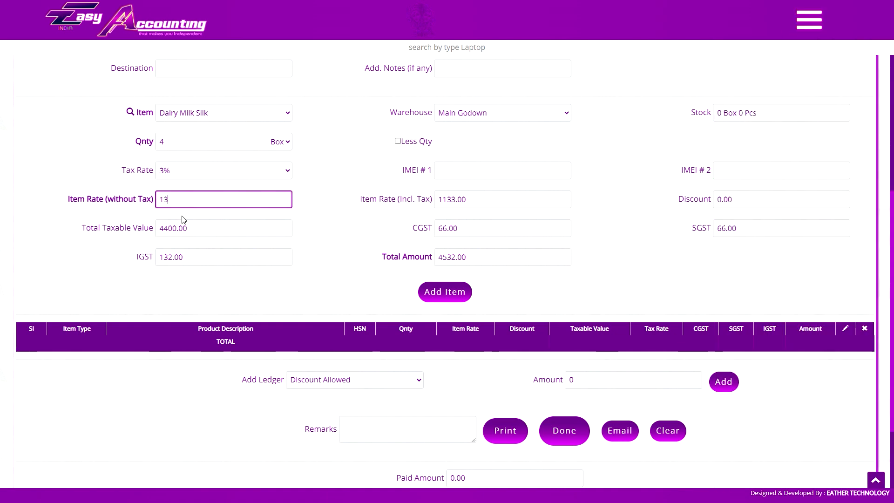
key(Tab)
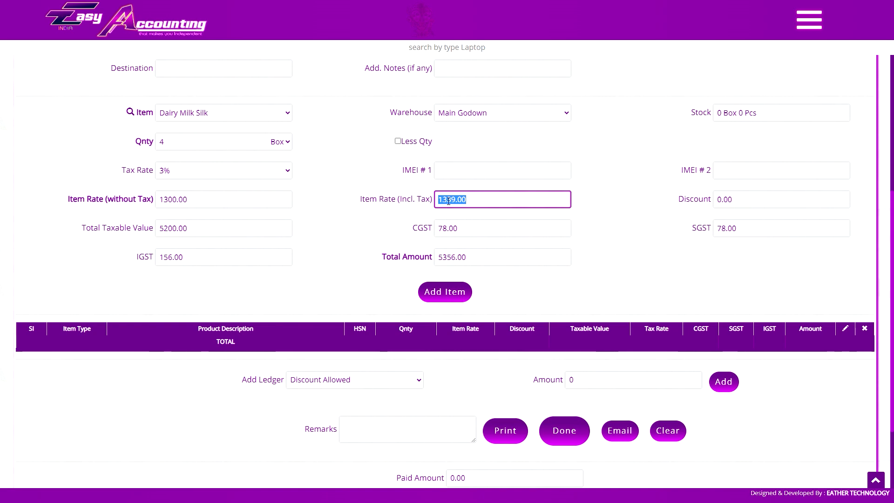
text(14500)
key(Tab)
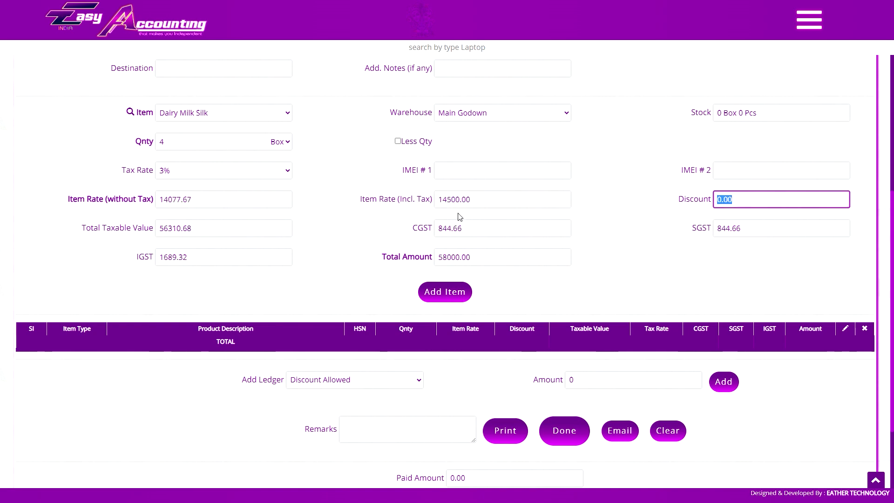
- Apply a 12% discount with taxable value 42500.00, then recheck Dairy Milk Silk as the item
text(600)
double_click(722, 203)
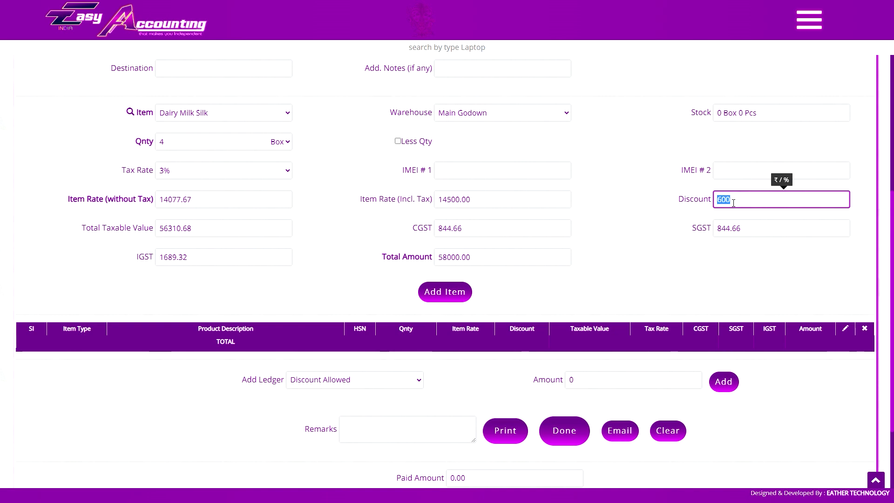
text(12)
key(Tab)
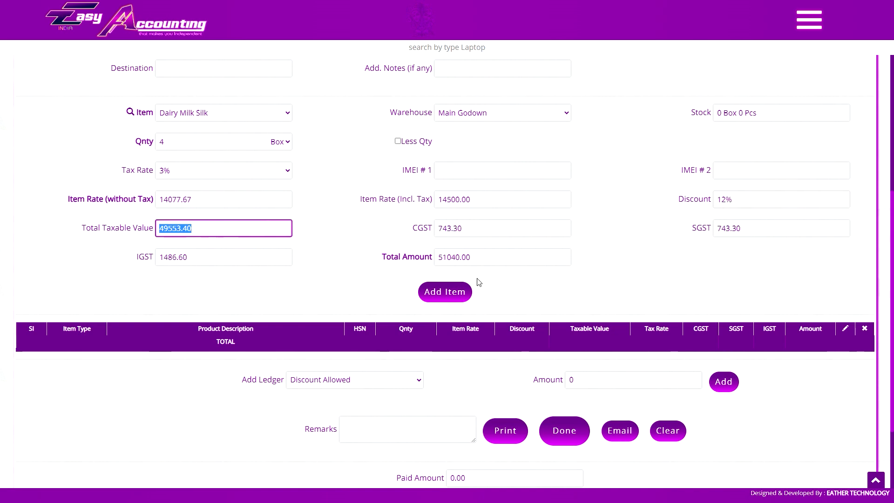
text(42500)
key(Tab)
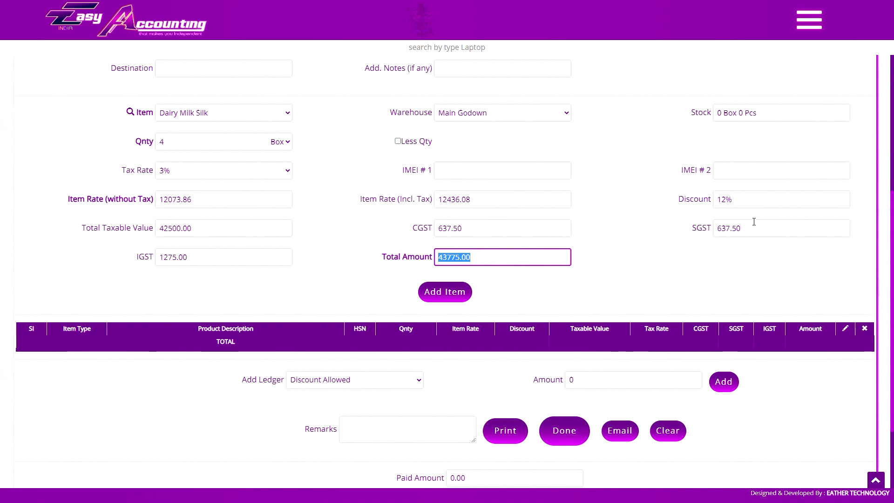
click(496, 249)
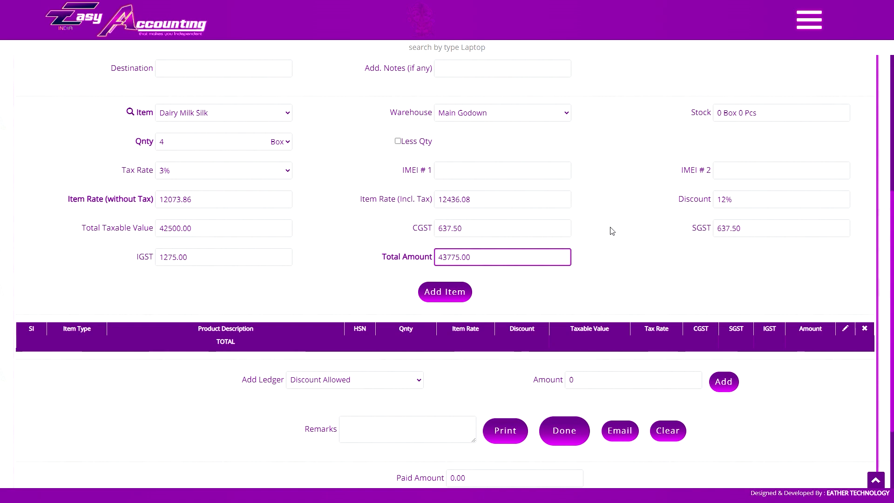
click(229, 114)
click(229, 115)
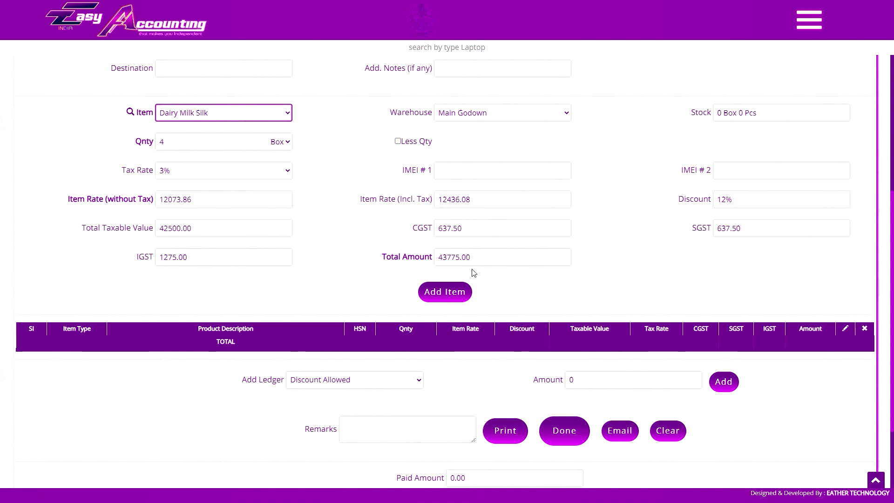
- Add the Dairy Milk Silk line (4 Box, 43,775.00) to the invoice table and check the product list
click(448, 299)
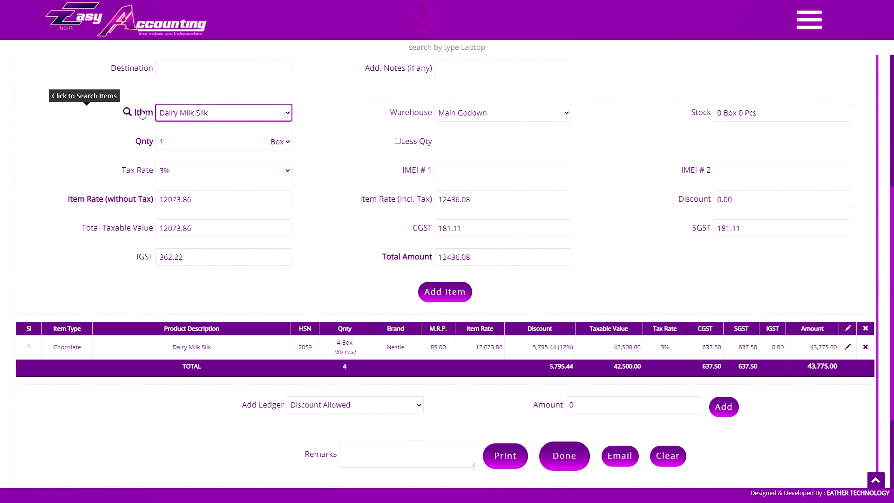
click(159, 112)
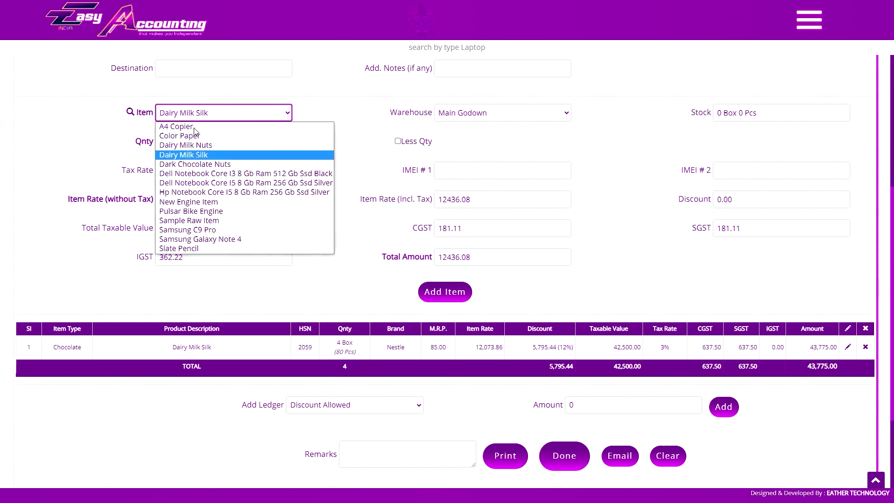
click(219, 116)
- Keep Main Godown for Slate Pencil and enter 12 Box at rate 760 with 12% discount
click(444, 117)
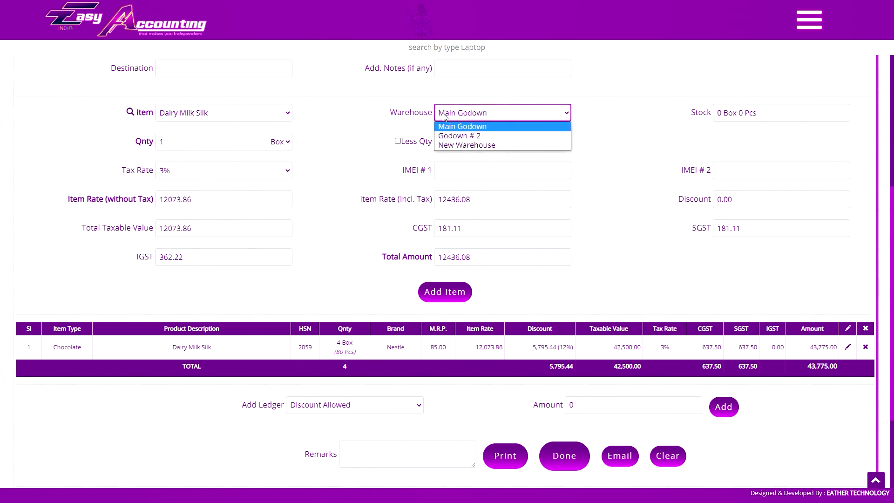
click(453, 111)
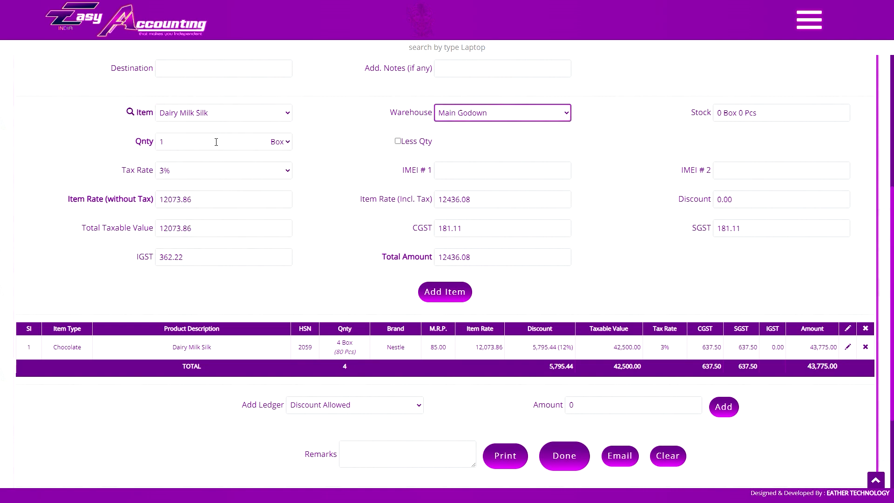
double_click(163, 141)
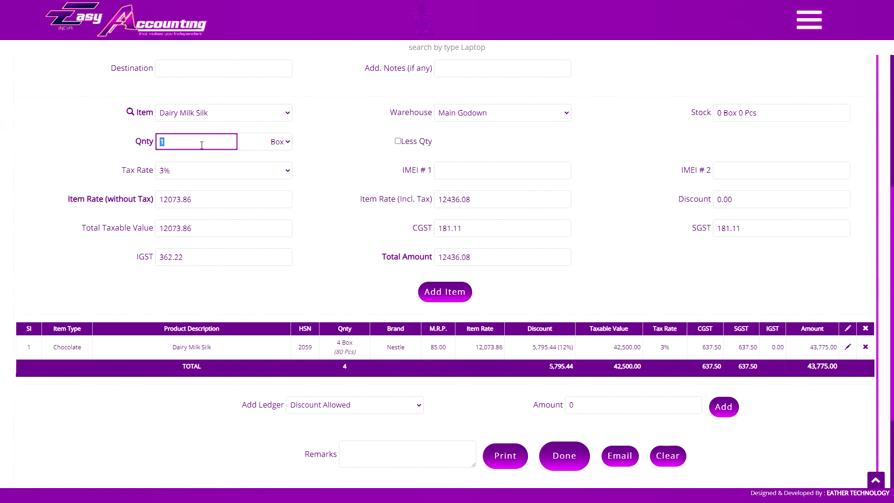
click(103, 197)
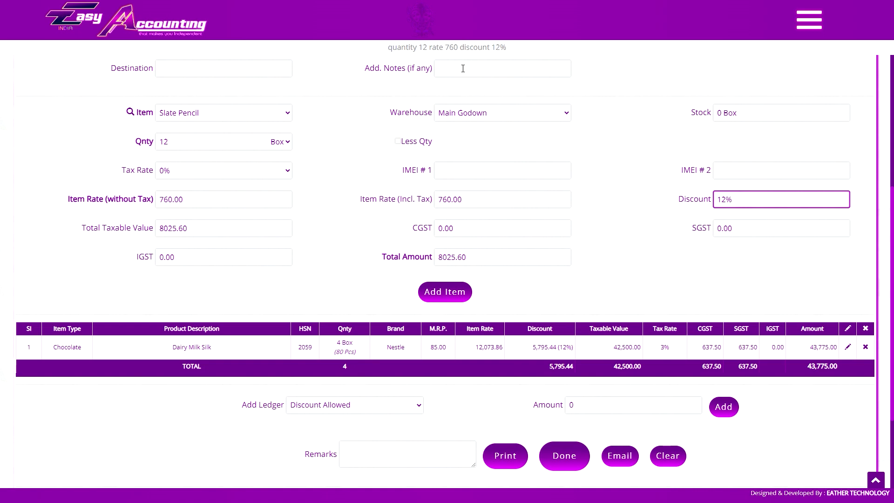
- Enter Dairy Milk Silk, 6 Box at inclusive rate 960 with a 450 discount
click(223, 113)
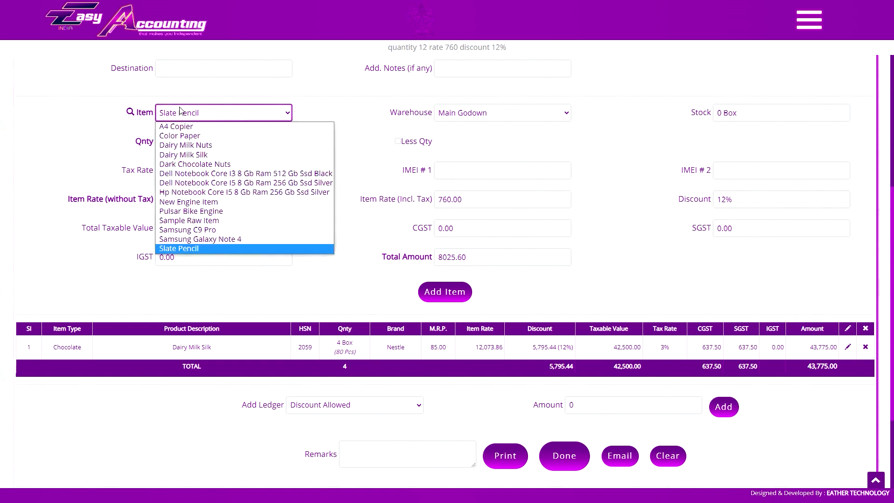
click(321, 154)
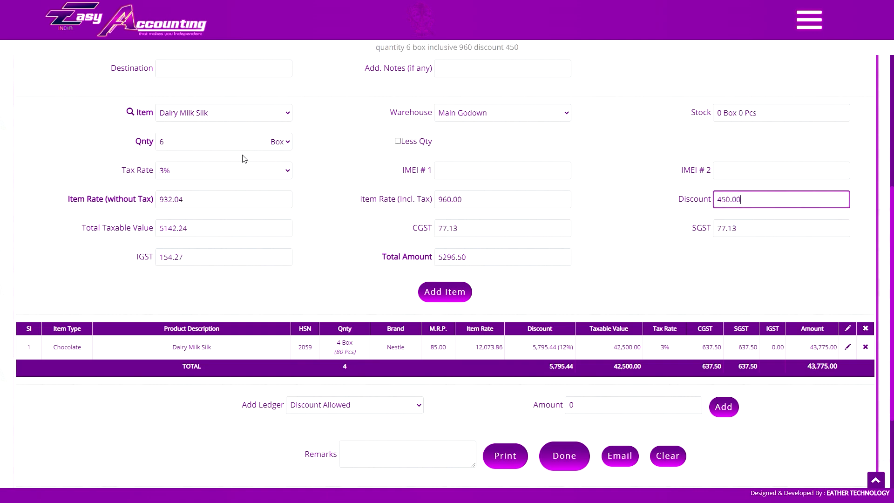
click(676, 208)
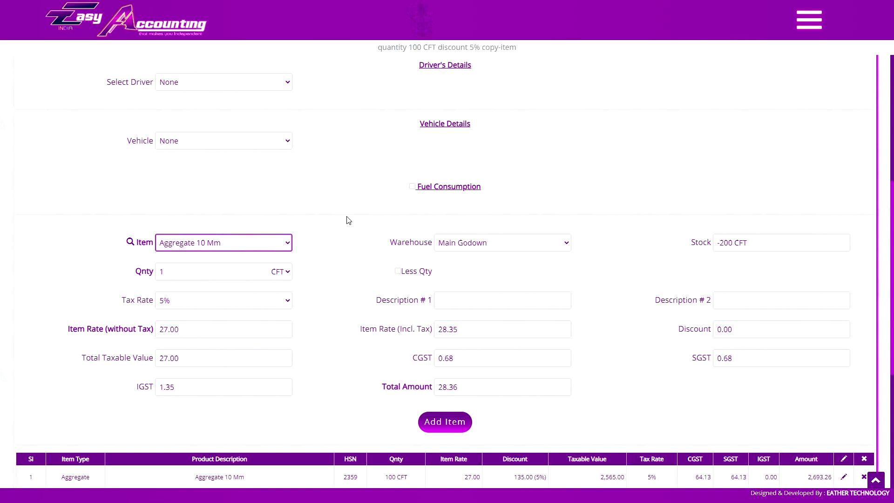
- Scroll below the new 24 Box Dairy Milk Silk row and open the Add Ledger dropdown
scroll(349, 220, down, 3)
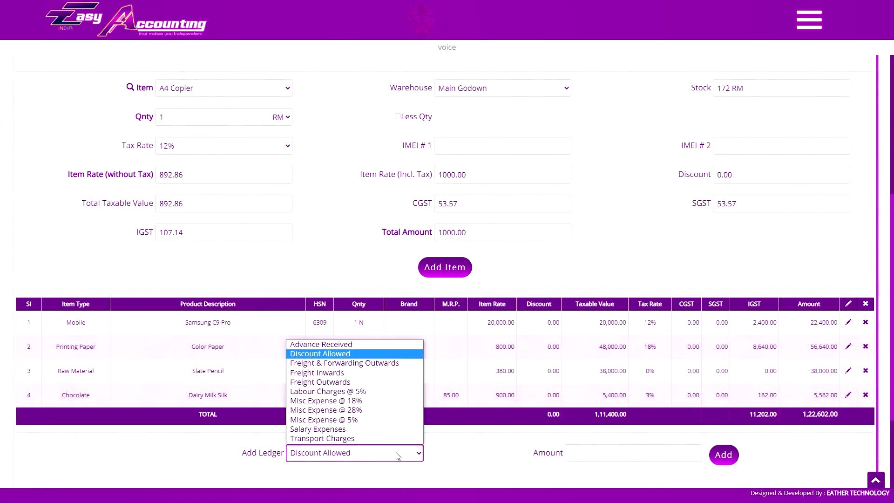
click(396, 456)
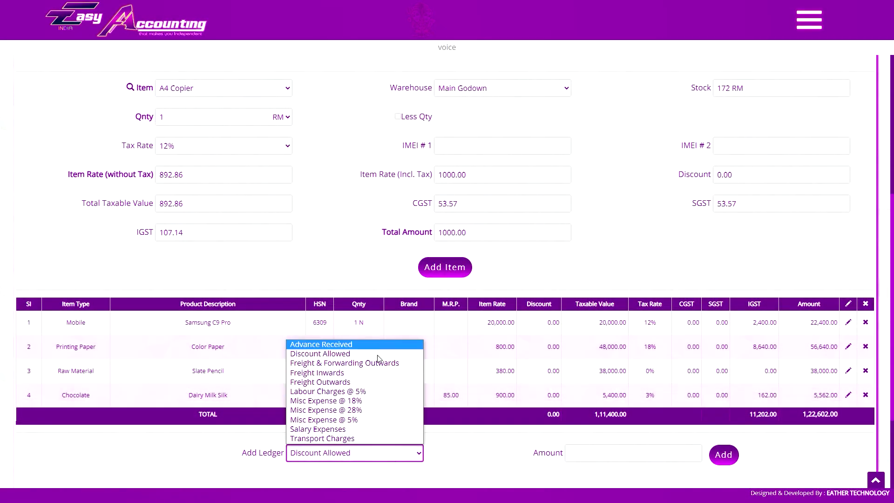
- Add a Freight & Forwarding Outwards ledger line of 600 to the invoice
click(493, 440)
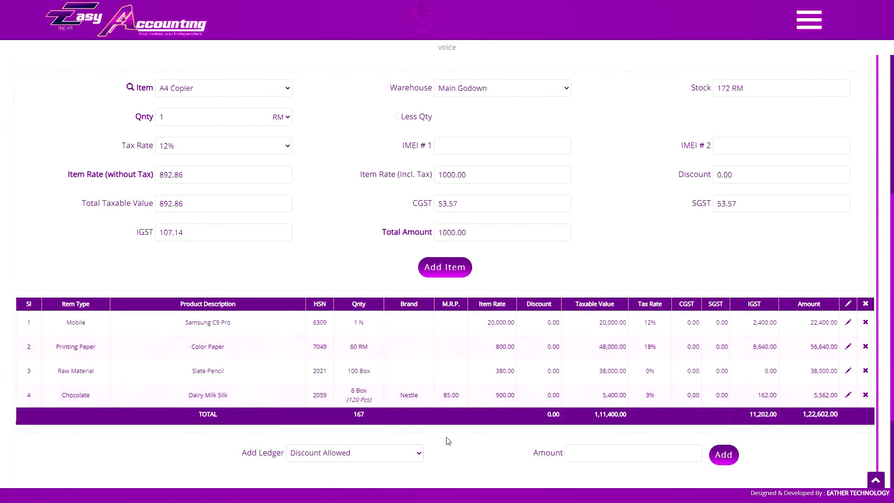
click(371, 452)
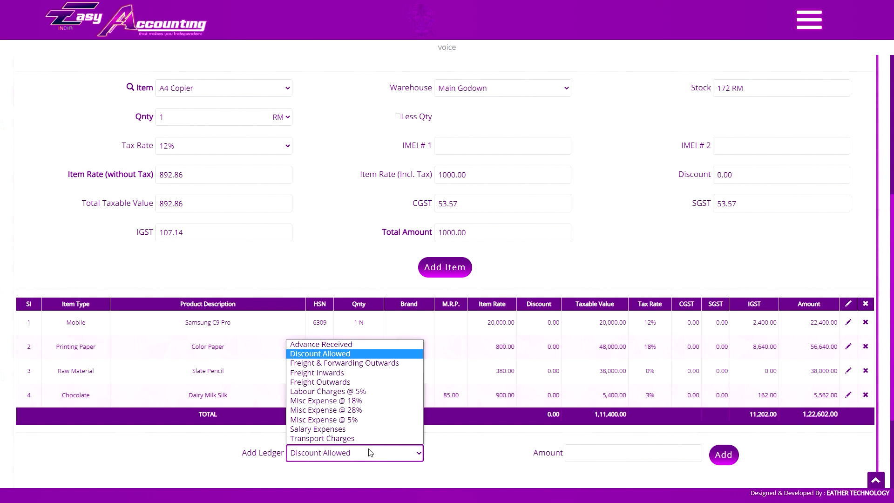
click(372, 355)
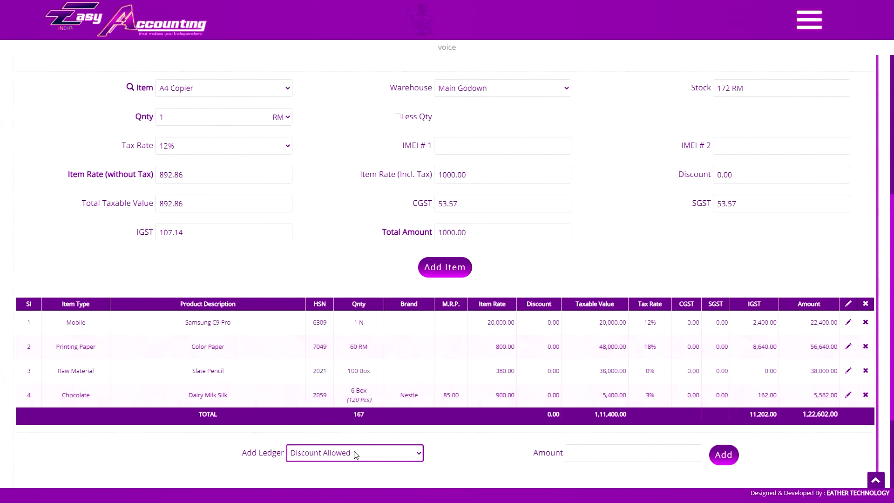
click(378, 452)
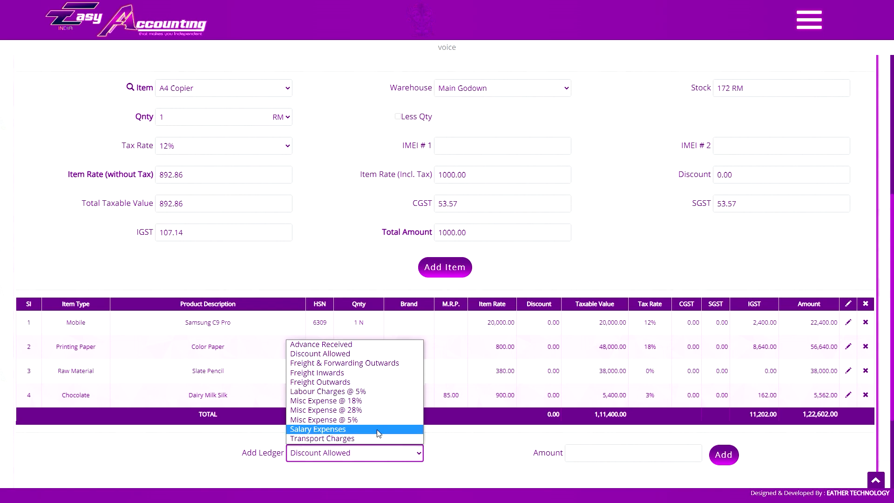
click(447, 448)
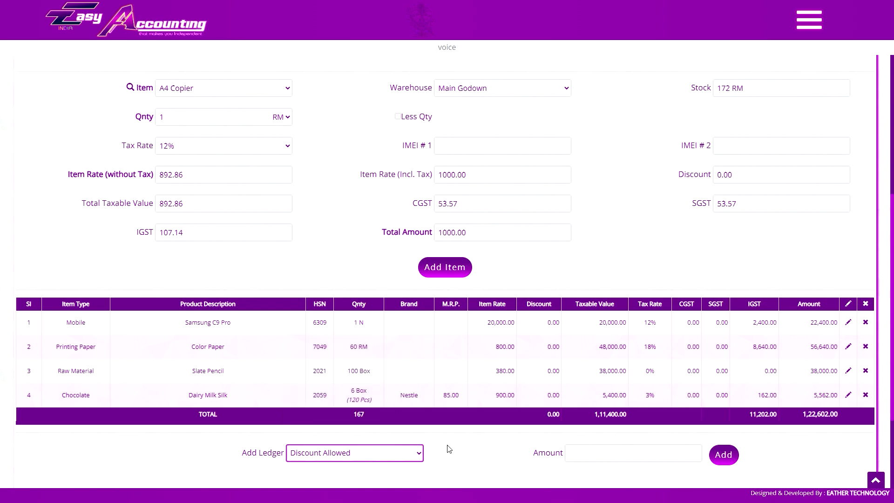
click(414, 453)
click(371, 364)
click(605, 456)
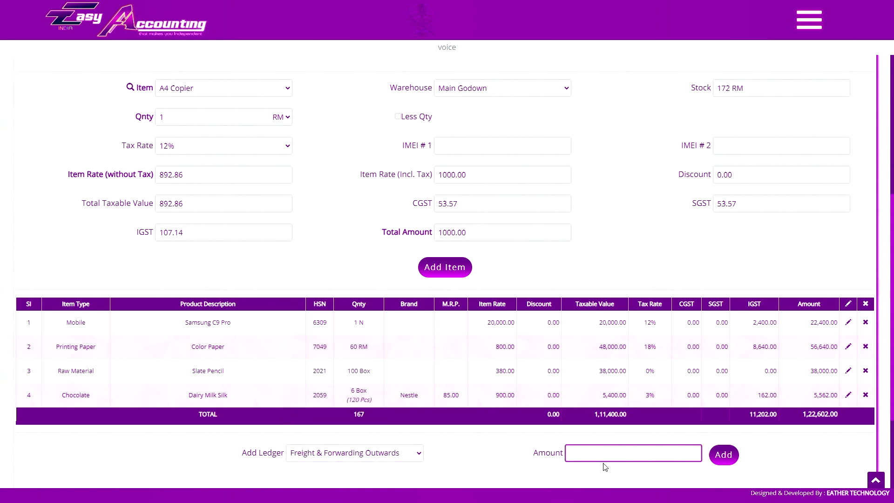
text(600)
click(724, 455)
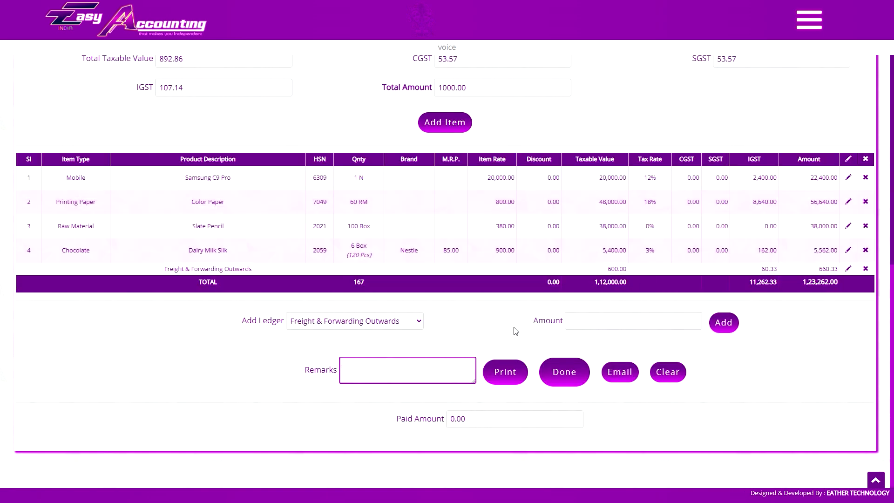
- Add a Discount Allowed ledger line of 500, reducing the total to 1,22,762.00
click(483, 331)
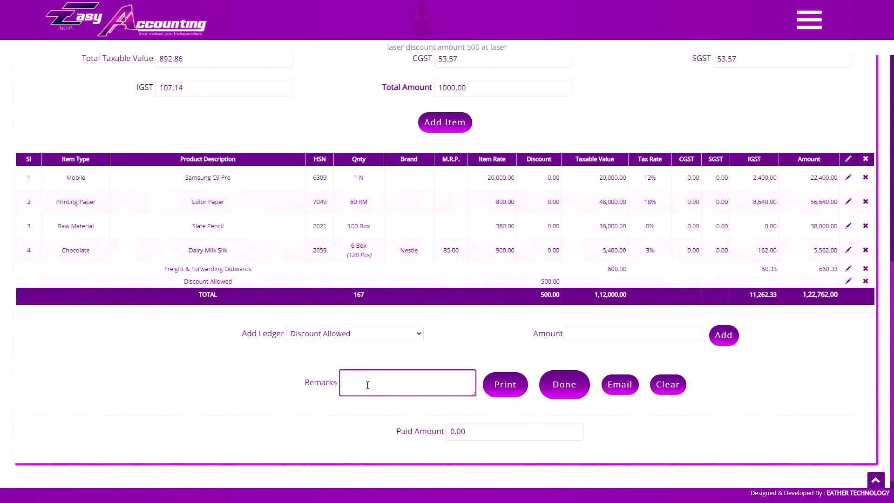
- Fill in the invoice narration in Remarks and send the invoice to Print
click(183, 387)
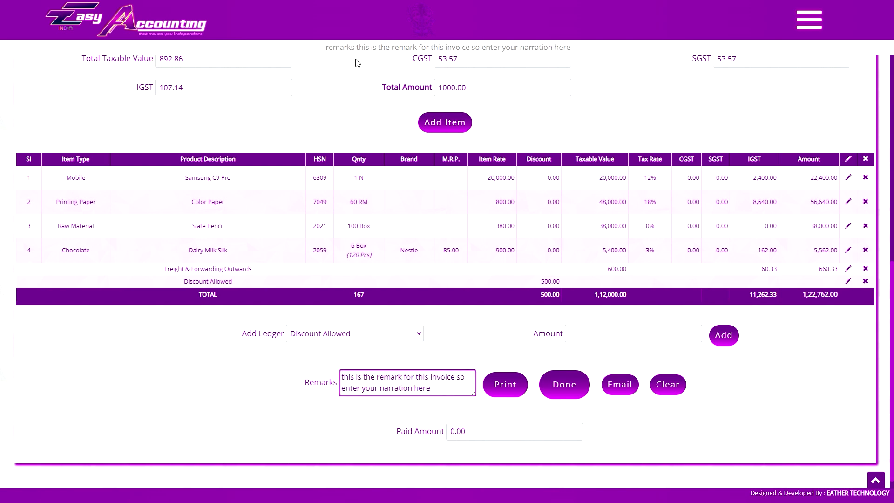
click(368, 406)
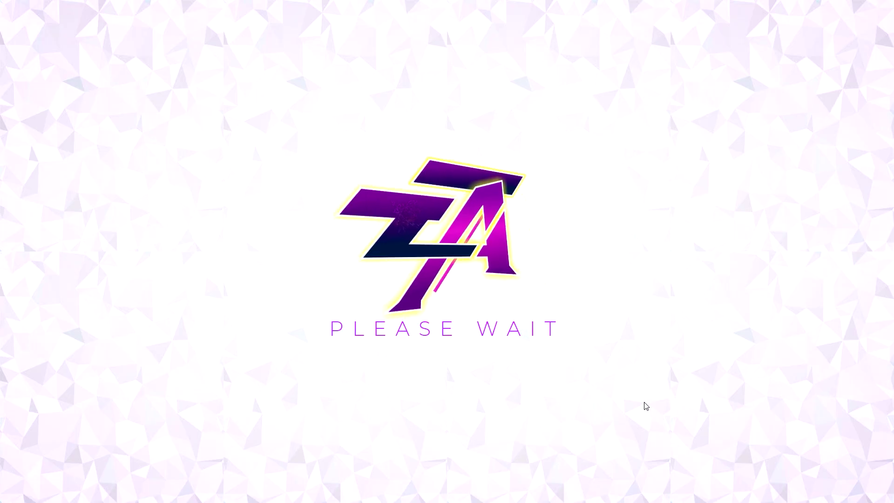
- Zoom into the print preview, cancel printing, and close the invoice preview
click(342, 7)
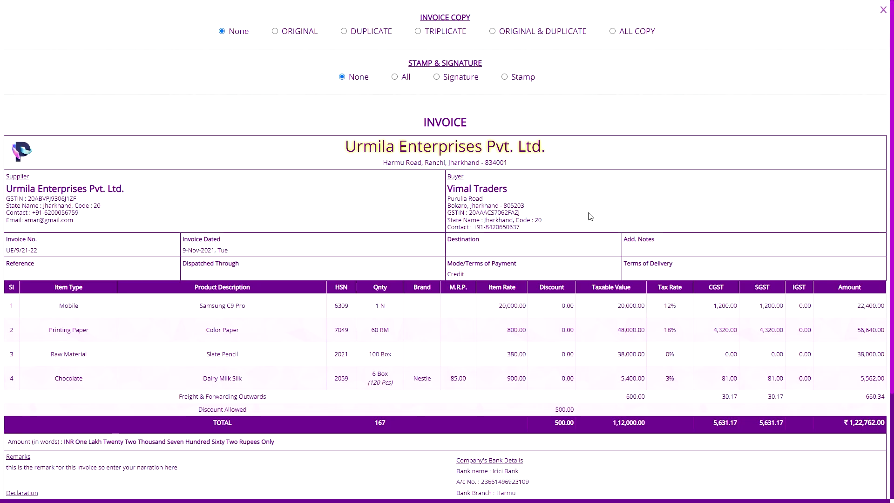
key(alt+Tab)
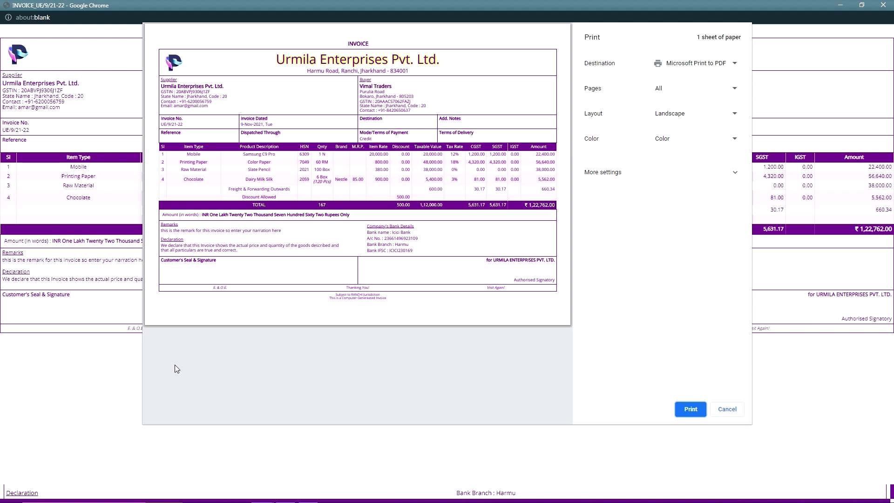
click(169, 383)
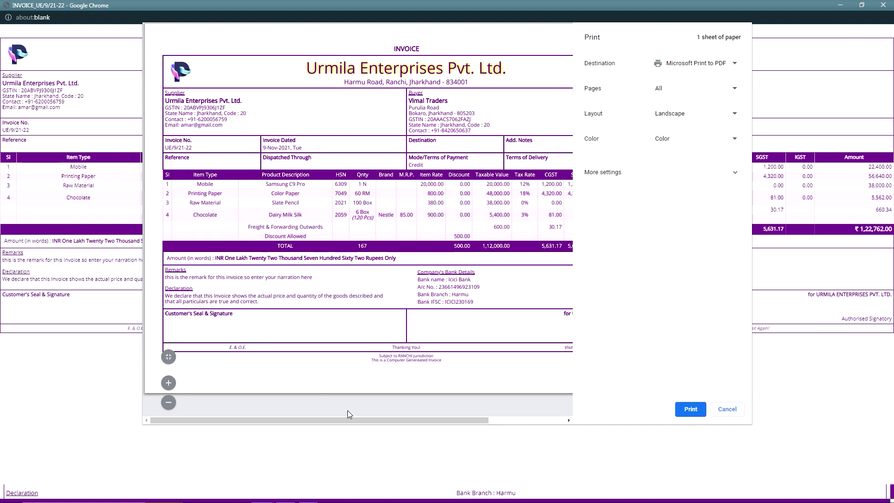
scroll(457, 230, right, 2)
click(725, 409)
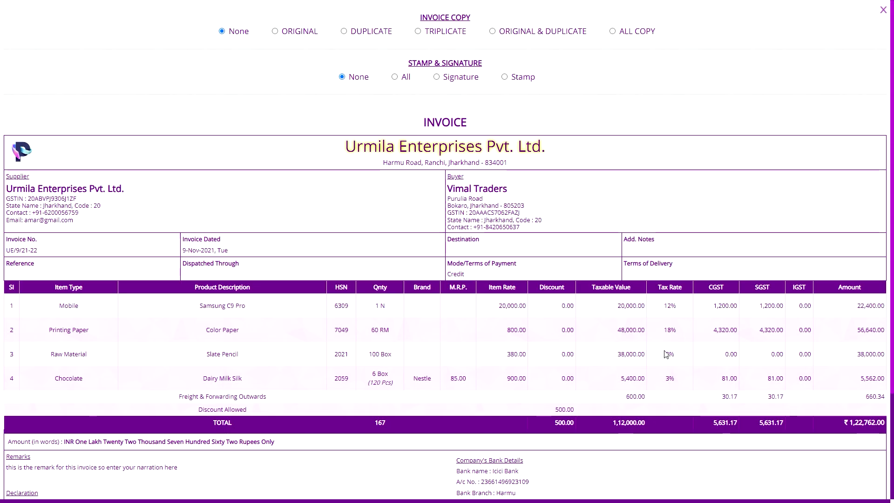
click(883, 8)
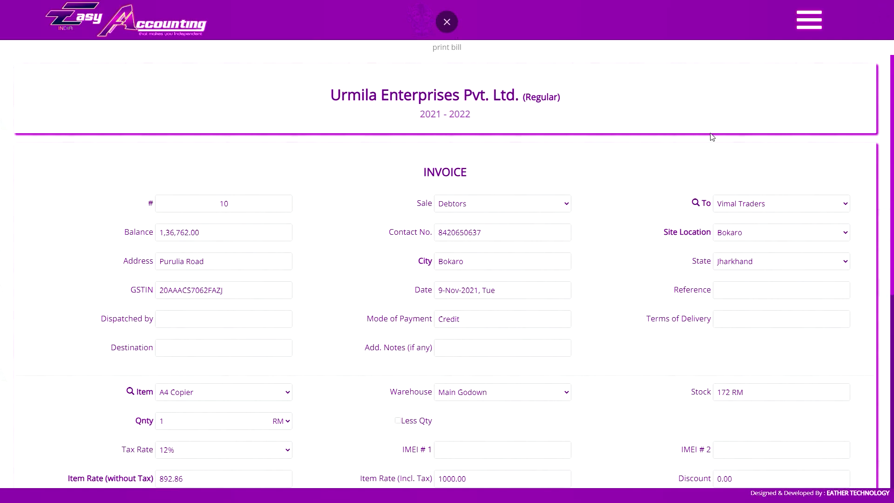
- Fill in the customer's name, contact number, address and GSTIN on the invoice
scroll(559, 186, down, 3)
click(206, 252)
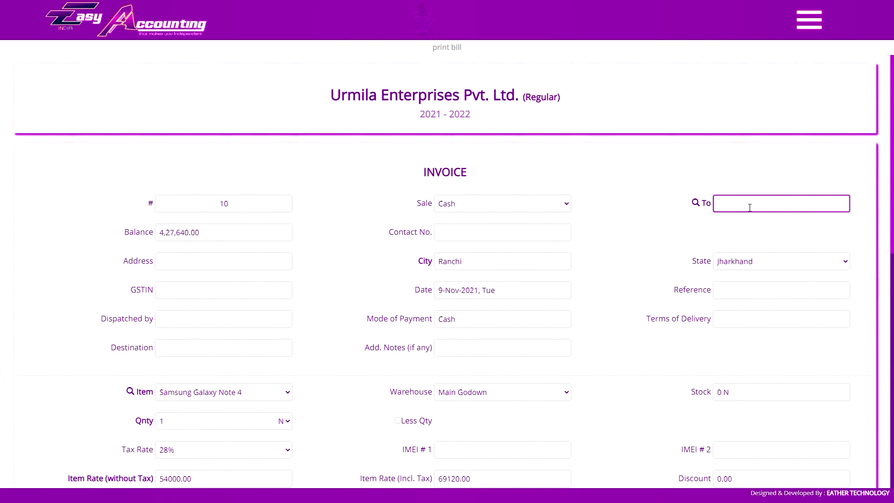
key(Tab)
key(Tab)
text(main road)
click(249, 289)
text(20ASDSWASDF562)
key(Tab)
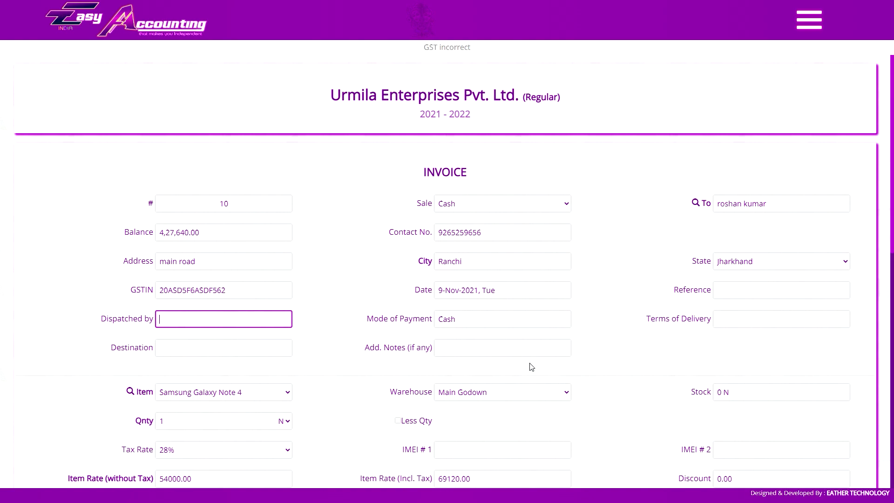
click(530, 350)
- Clear the whole invoice and confirm the clearing
scroll(618, 427, down, 11)
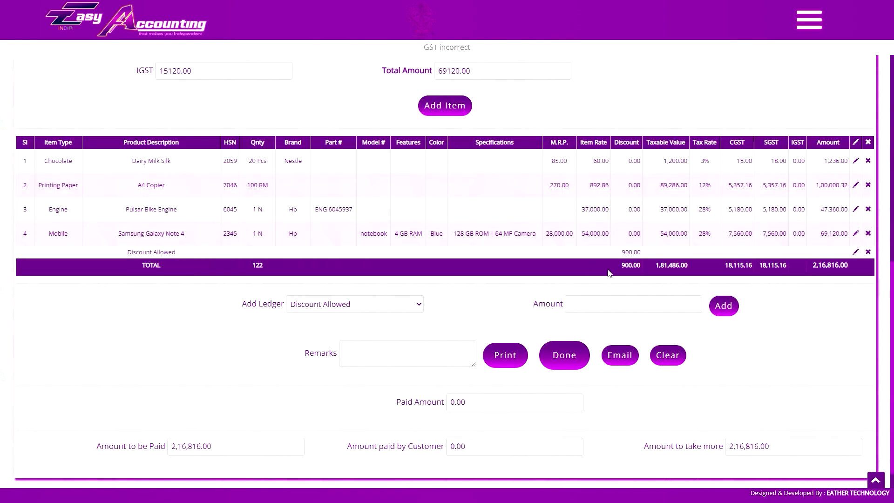
scroll(608, 274, up, 9)
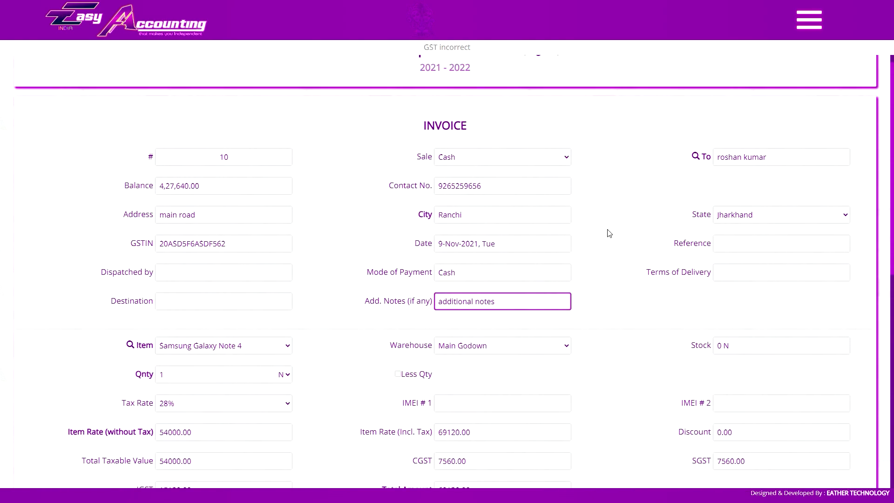
scroll(609, 233, down, 7)
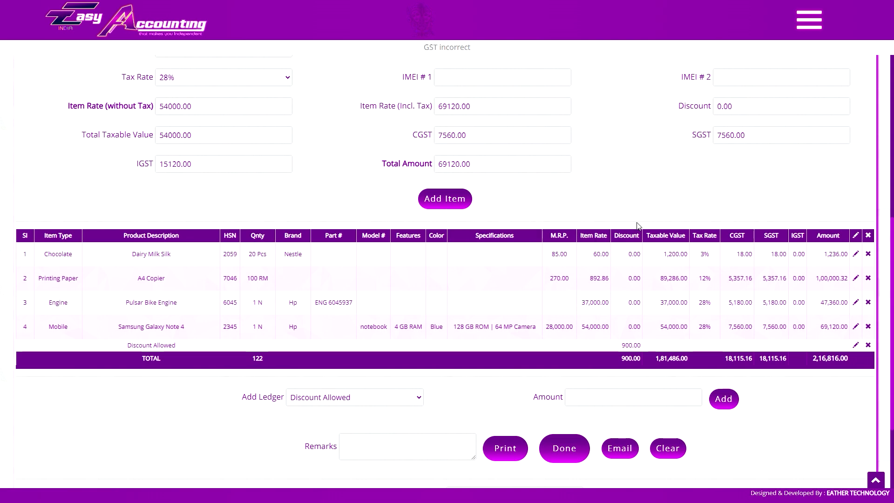
click(668, 449)
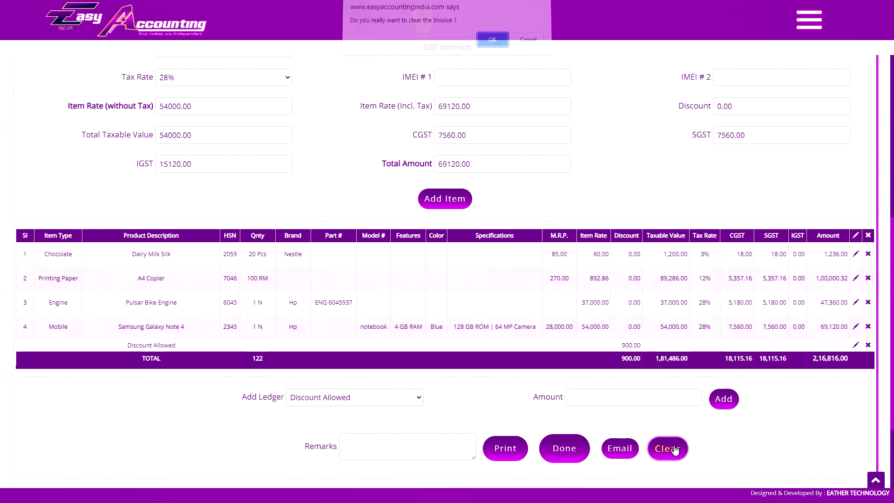
click(492, 45)
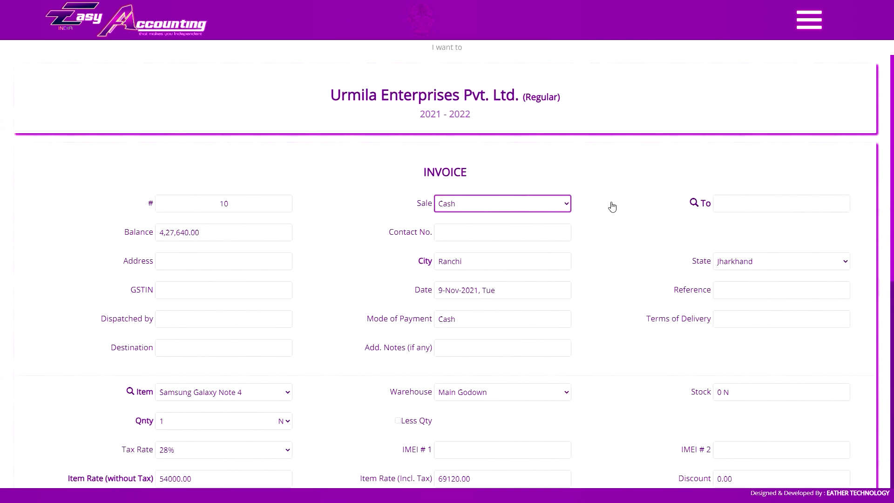
- Choose Dairy Milk Silk as the item on the invoice
scroll(617, 207, down, 7)
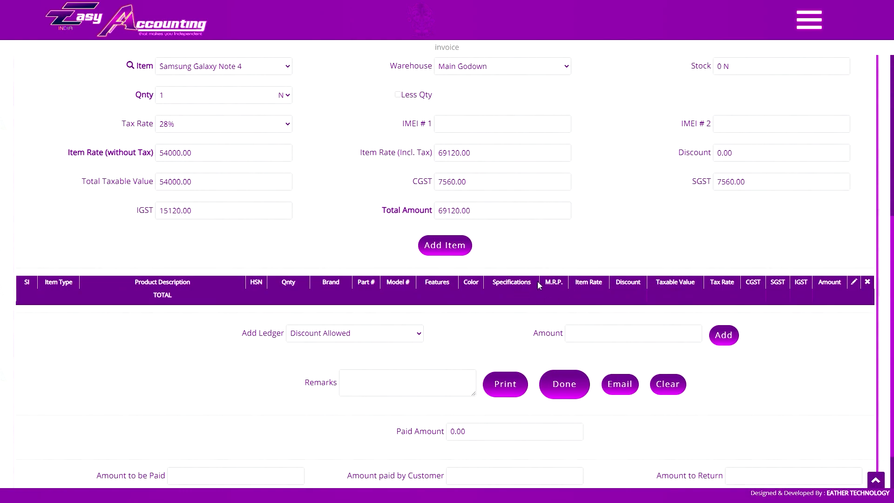
scroll(554, 295, up, 6)
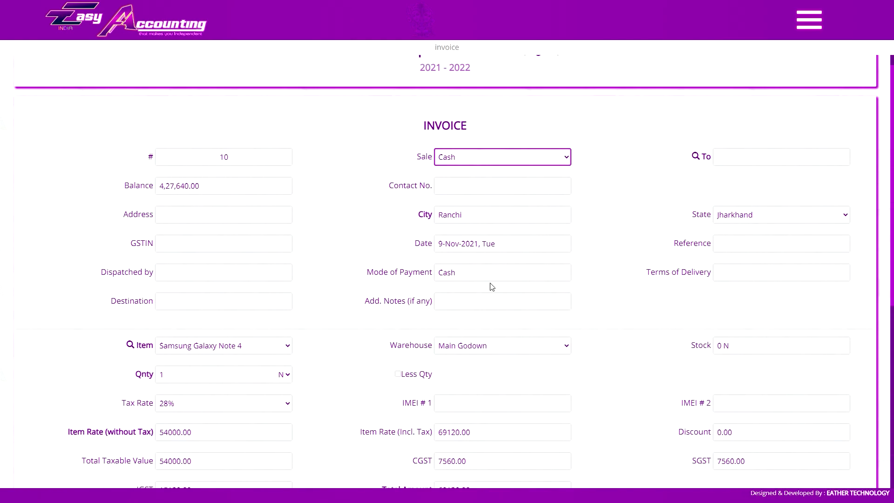
scroll(546, 242, down, 7)
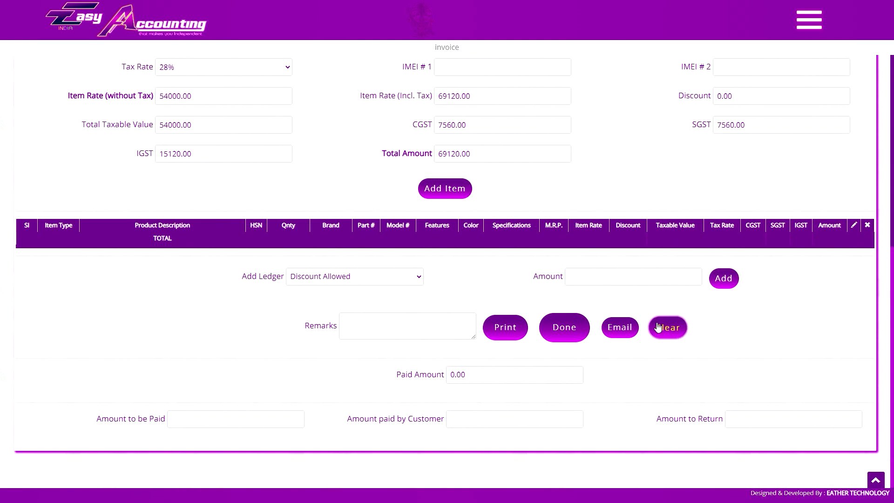
scroll(674, 332, up, 3)
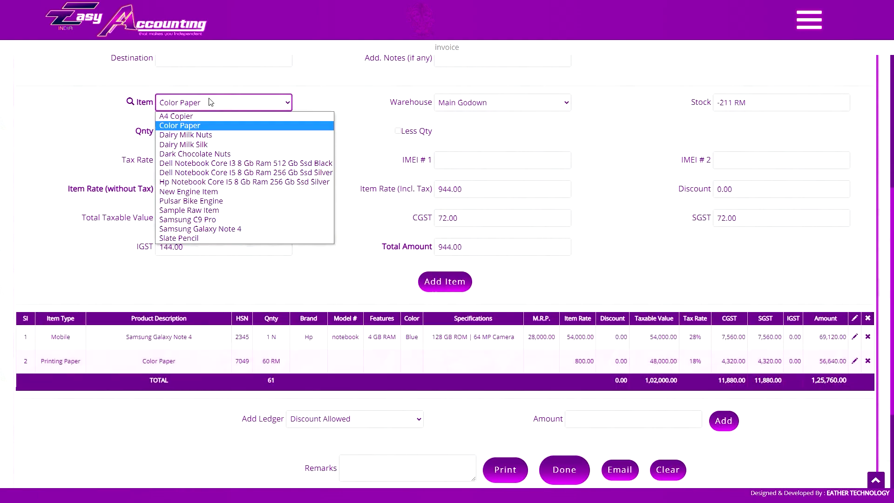
click(186, 144)
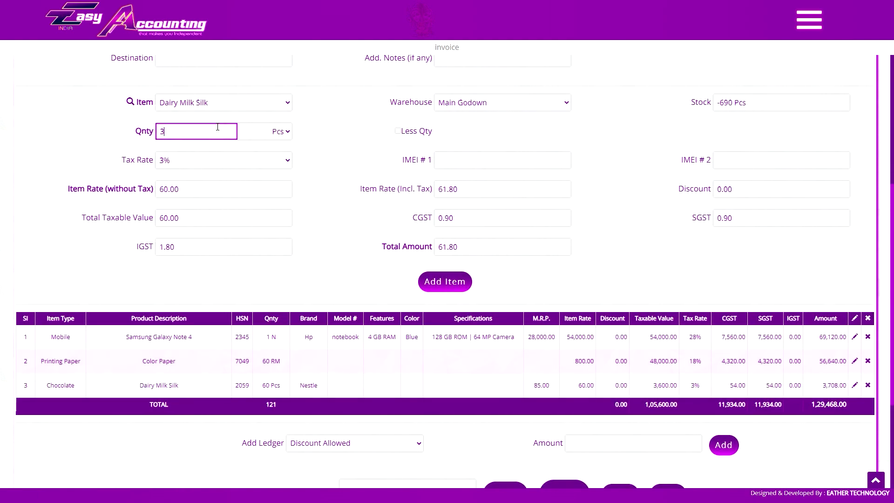
- Add a Discount Allowed ledger line and start deleting the Samsung Galaxy Note 4 row
click(355, 387)
click(368, 293)
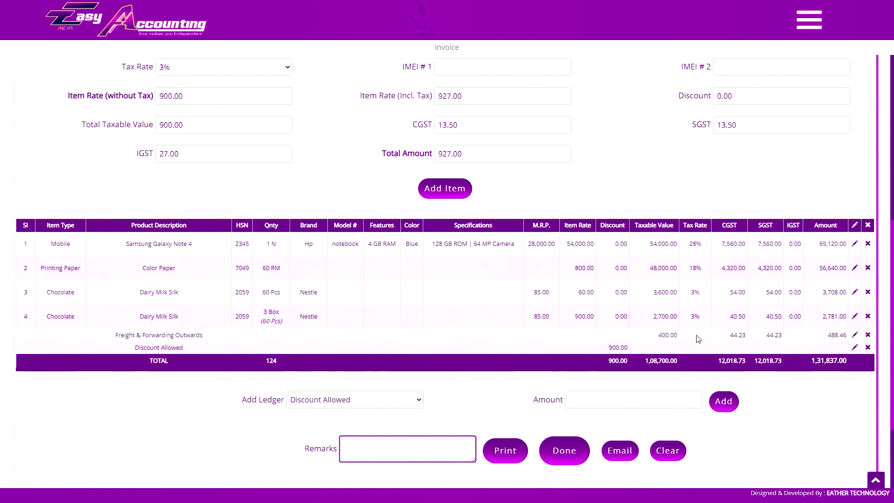
click(867, 267)
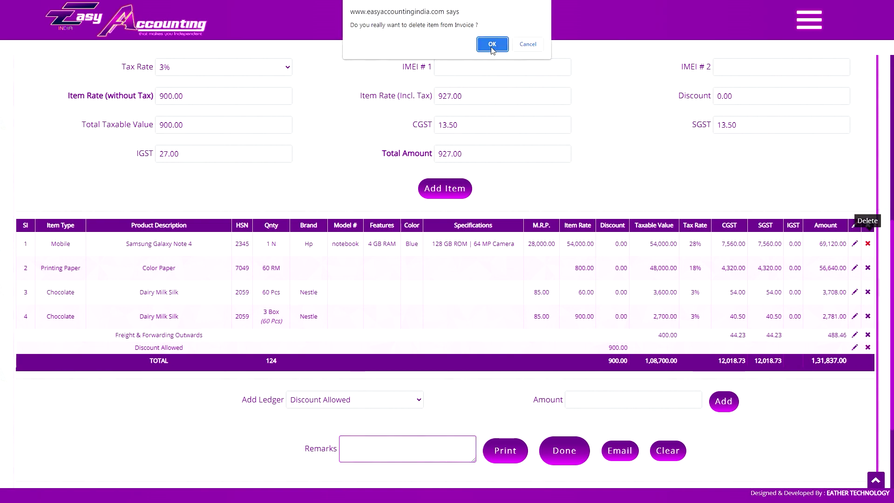
- Confirm deleting the Note 4 row, remove the Discount Allowed line, and delete item 3
click(492, 52)
scroll(647, 194, down, 6)
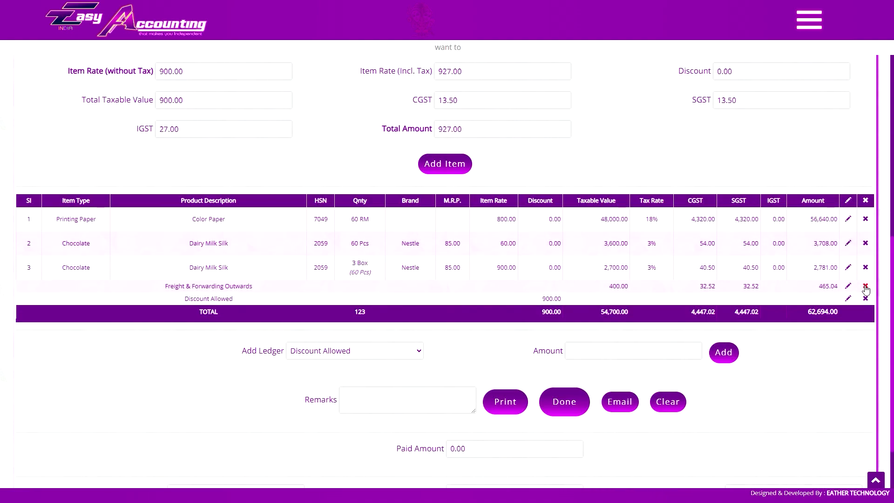
click(865, 298)
click(493, 44)
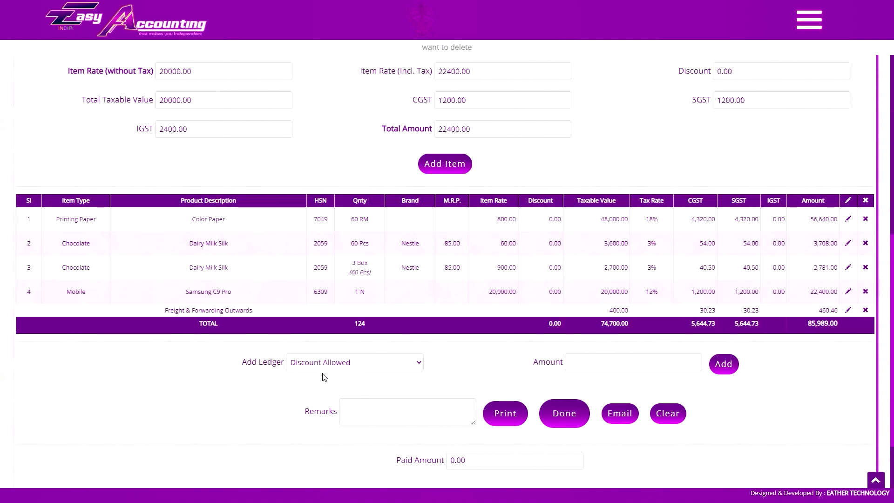
key(ctrl+Tab)
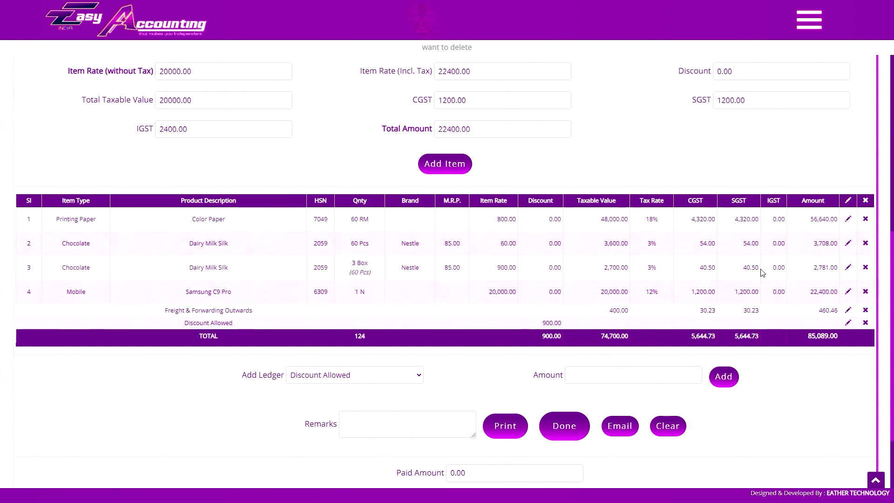
click(492, 44)
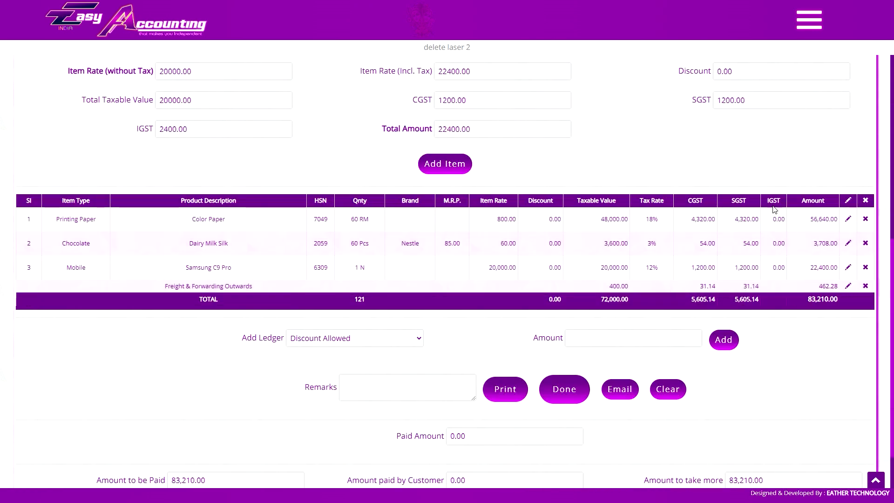
- Change the Dairy Milk Silk line to 4 Box with a 5% discount
click(848, 243)
click(204, 246)
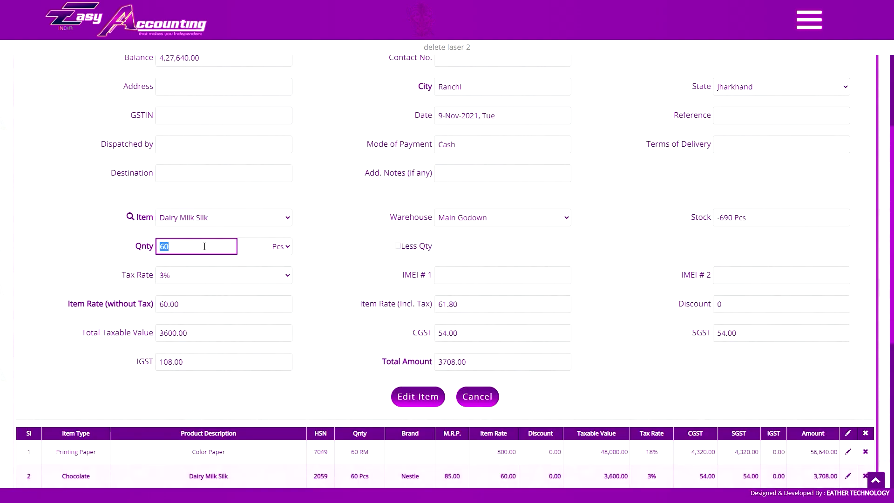
text(4)
key(Tab)
key(b)
click(770, 309)
text(5%)
key(Tab)
scroll(416, 394, down, 3)
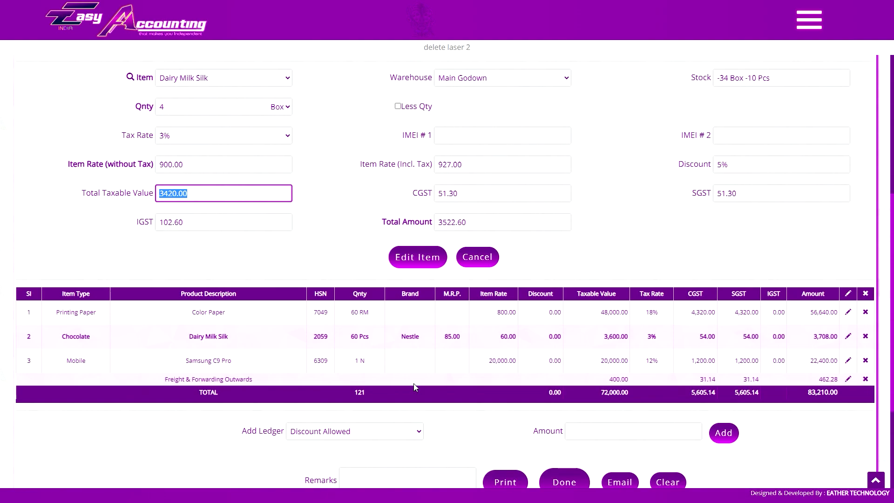
click(418, 259)
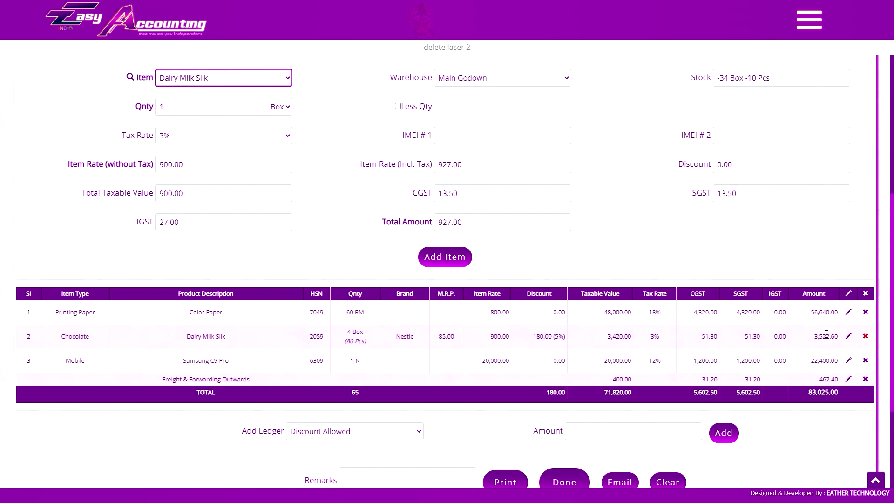
- Change the freight charge to Freight Outwards 600.00, bringing the total to 83,163.00
scroll(355, 341, down, 2)
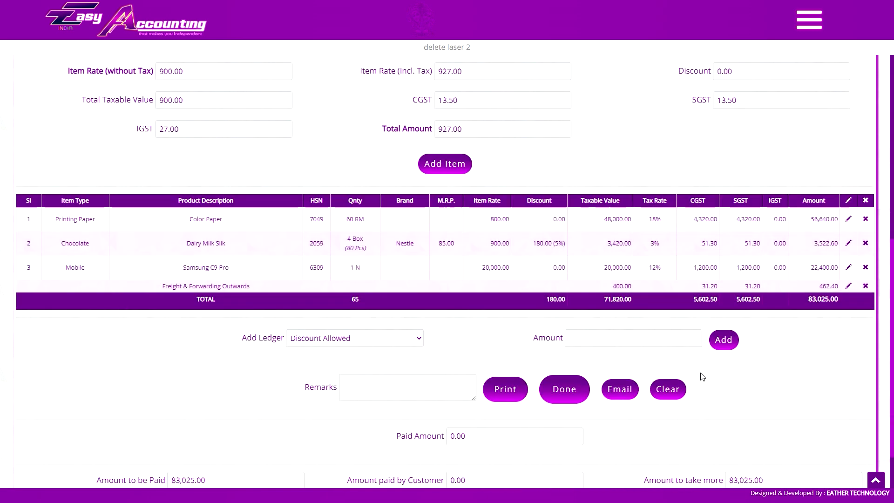
click(851, 290)
click(326, 339)
click(320, 391)
click(567, 340)
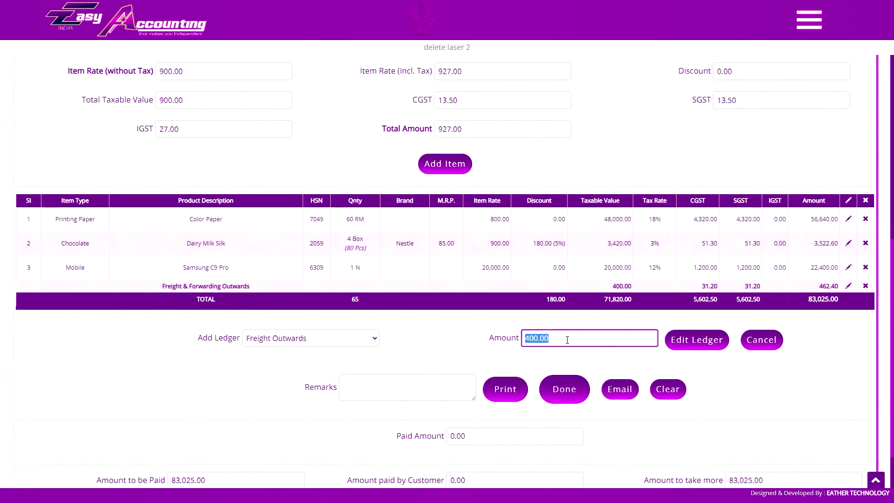
text(600)
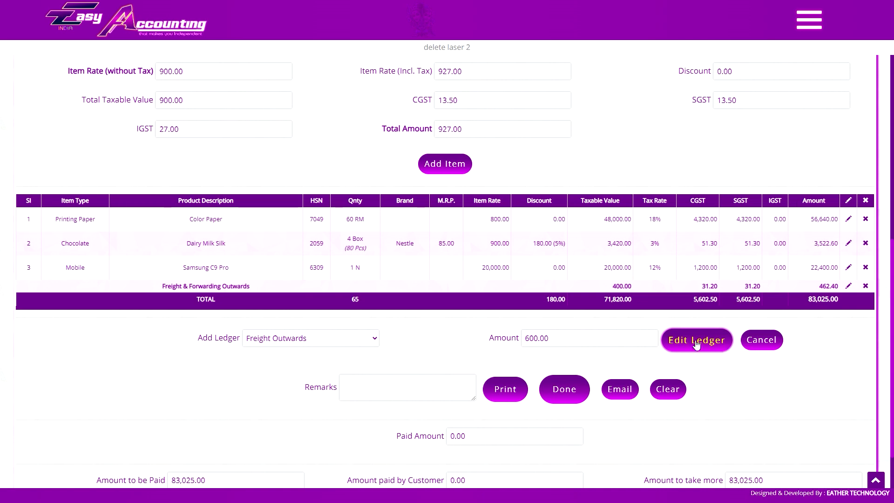
click(697, 345)
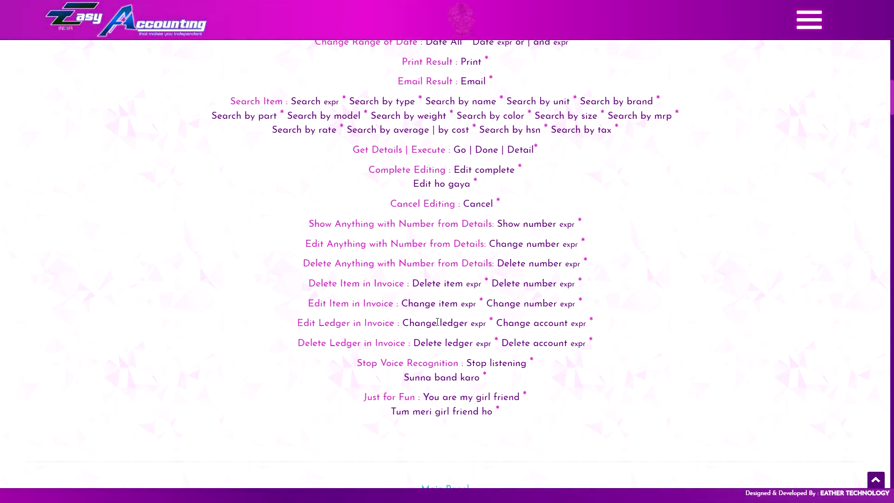
scroll(463, 421, down, 6)
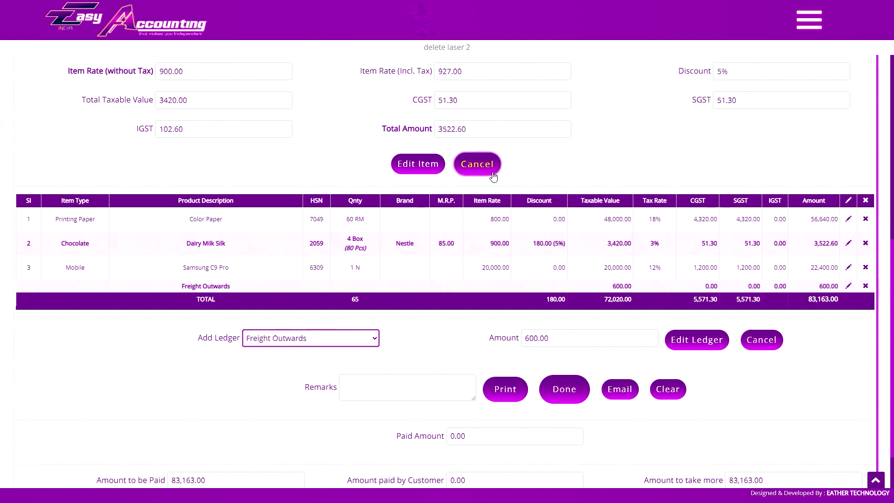
click(478, 163)
scroll(710, 290, down, 3)
click(761, 471)
scroll(767, 482, down, 4)
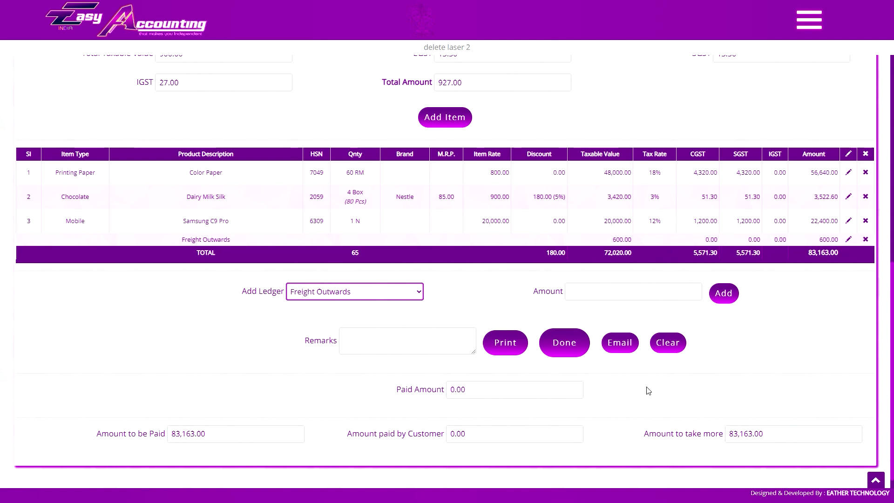
- Set the invoice to a Debtors sale for Natraj Industries and choose its site location
click(502, 399)
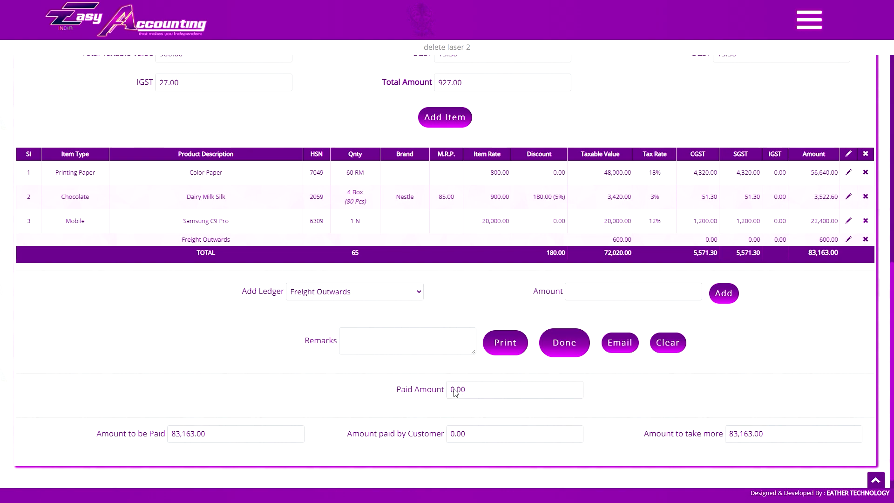
scroll(539, 365, up, 10)
click(525, 206)
click(522, 217)
click(771, 205)
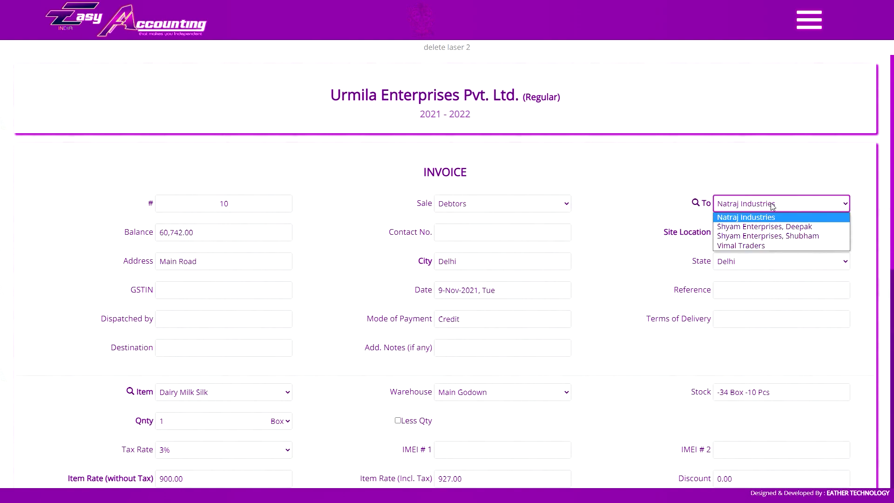
click(768, 217)
click(757, 234)
click(754, 240)
- Enter a 30,000 paid amount, print the invoice, and save the 30,000 cash receipt
scroll(594, 313, down, 9)
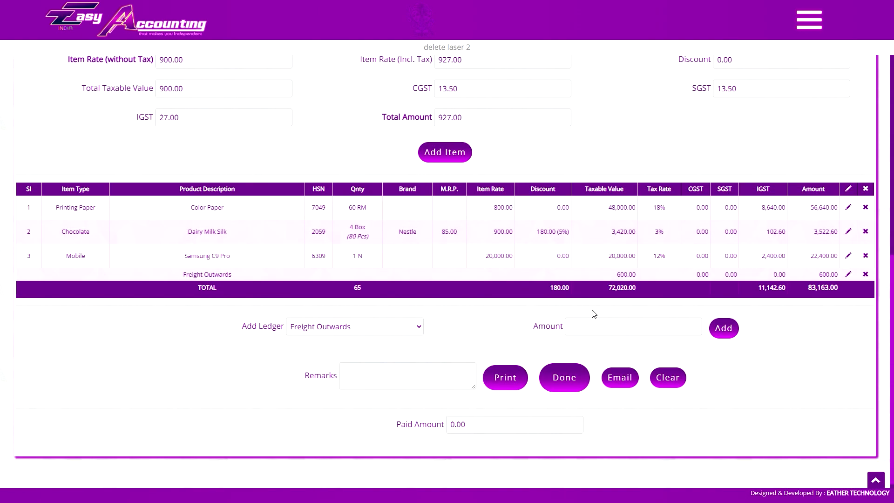
click(529, 424)
scroll(596, 268, down, 1)
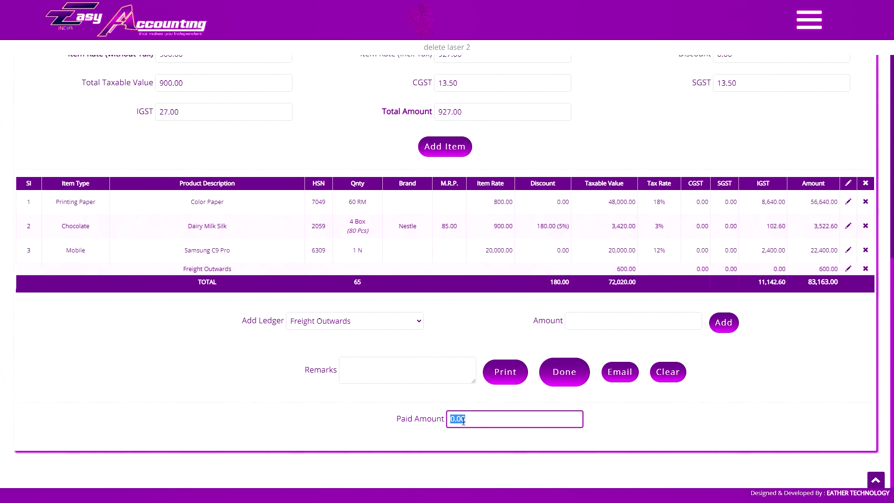
text(300)
click(506, 372)
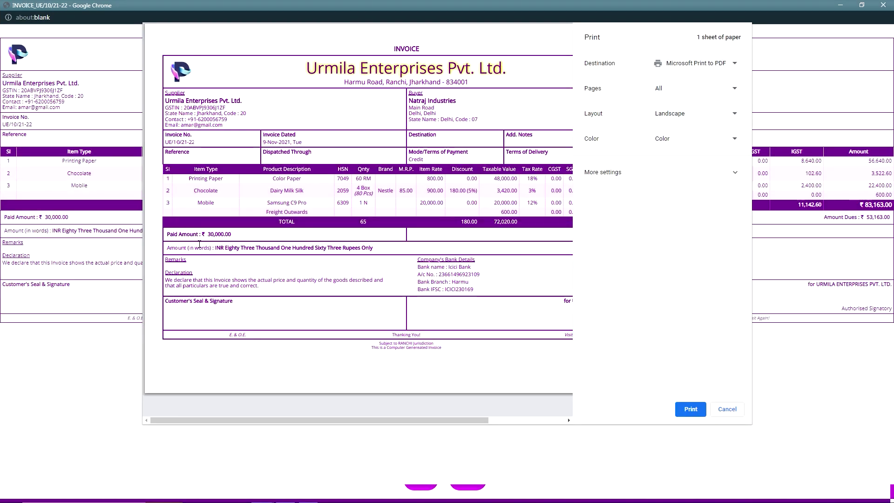
drag(366, 420, 344, 421)
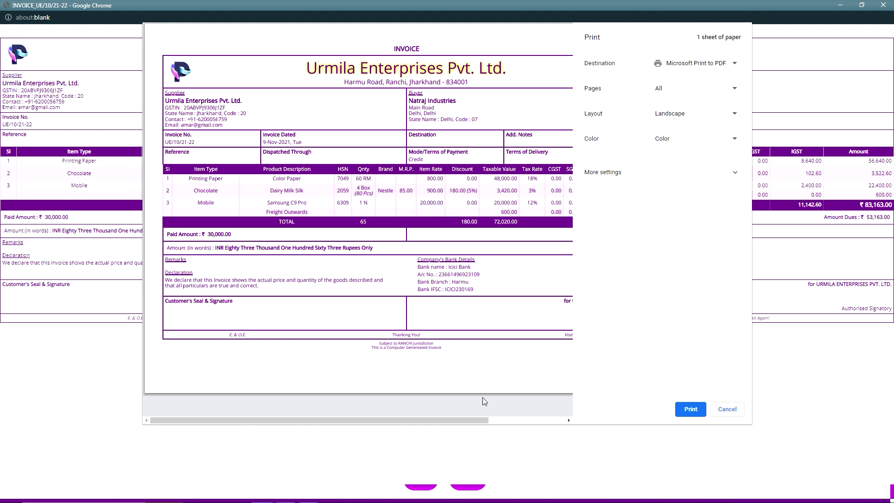
click(212, 261)
text(30000)
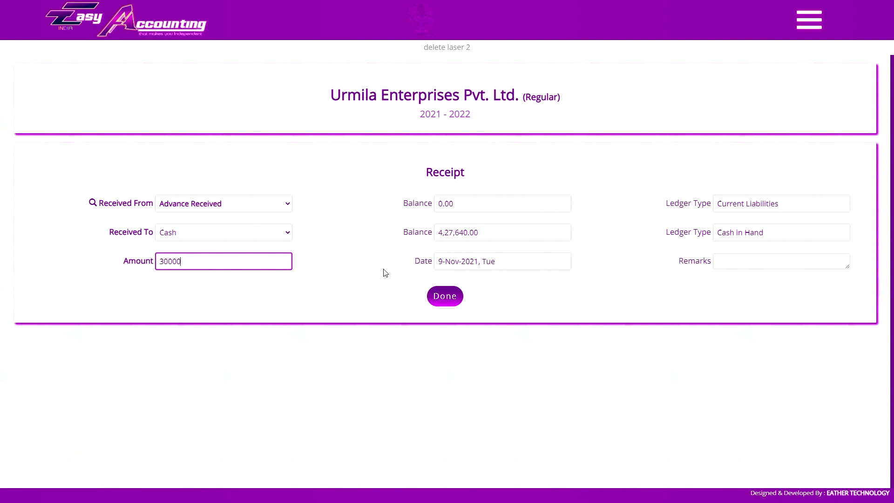
click(443, 295)
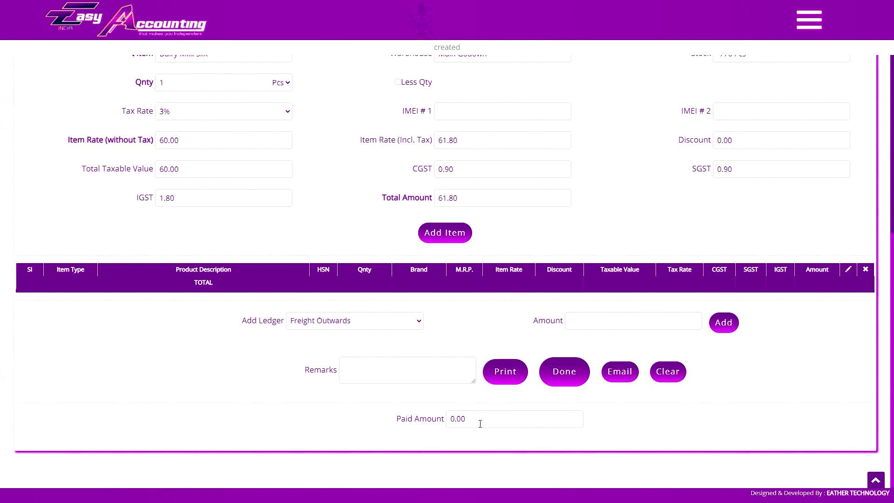
- Make the new invoice a cash sale and enter the customer's name in To
click(480, 424)
click(481, 436)
scroll(480, 438, up, 8)
click(524, 208)
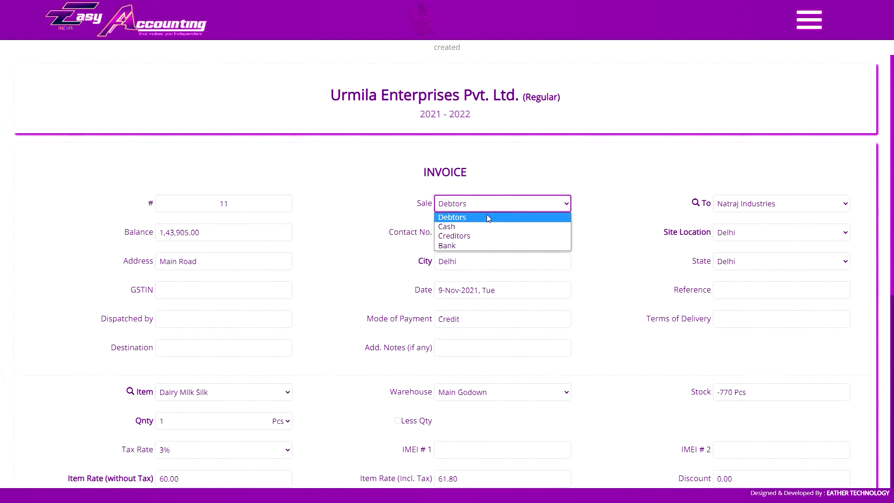
click(487, 227)
click(766, 208)
text(mo)
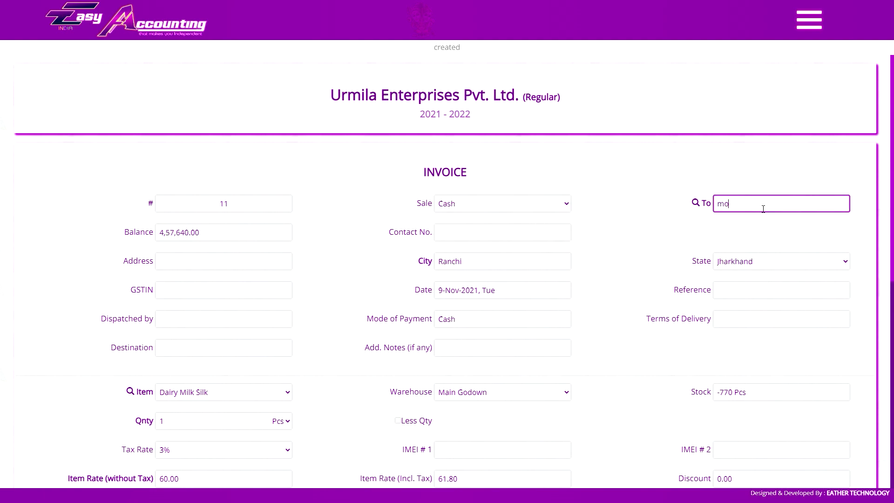
text(hsin)
- Add Slate Pencil, 4 Box, to the invoice for 1,520.00
scroll(655, 200, down, 8)
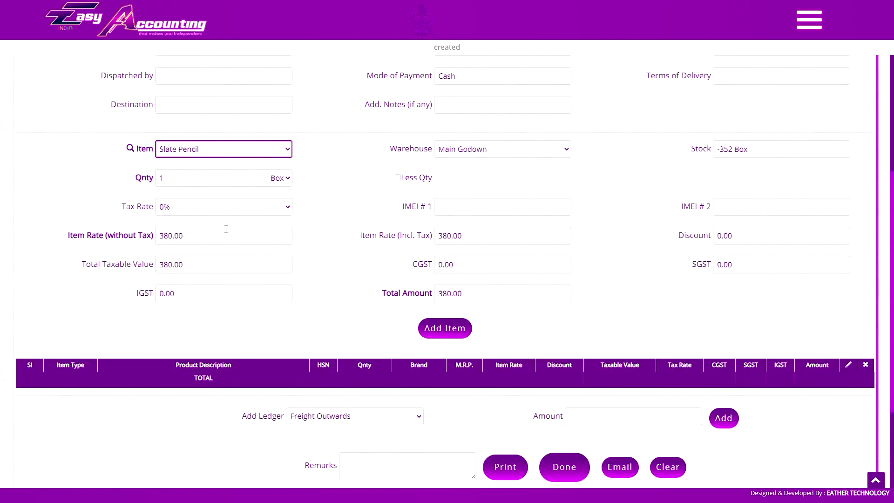
text(4)
key(Tab)
click(445, 326)
scroll(445, 326, down, 3)
- Record 1600.00 paid by the customer, leaving 80.00 to return
click(500, 418)
text(2000)
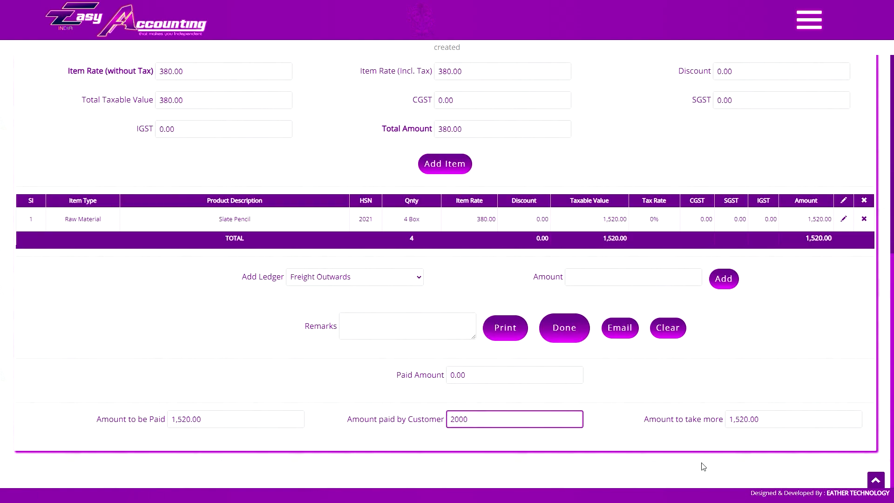
key(Tab)
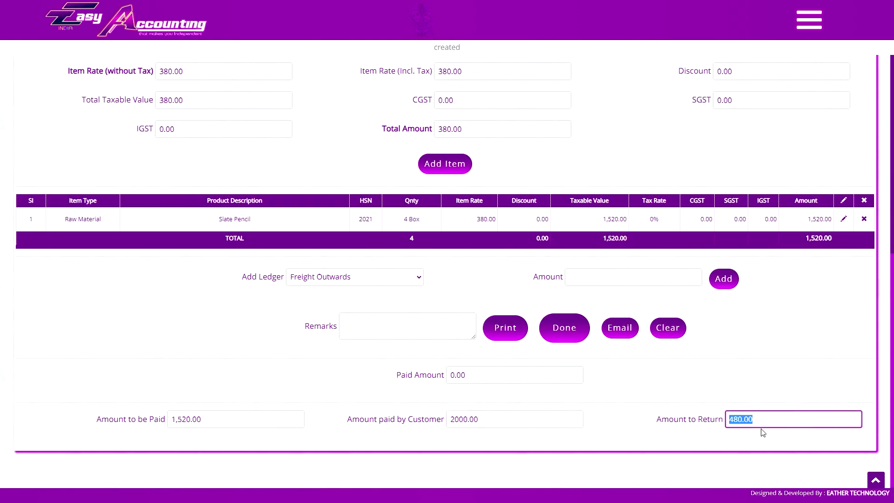
click(787, 415)
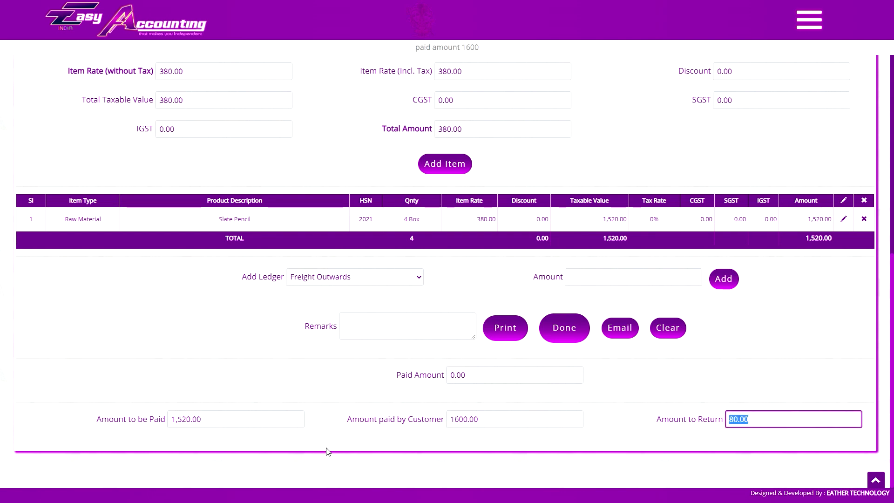
click(802, 433)
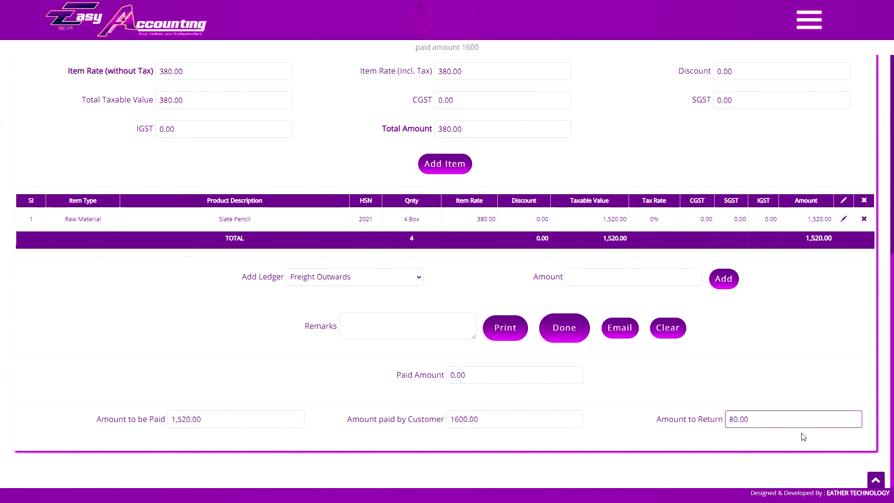
scroll(773, 427, up, 9)
click(817, 25)
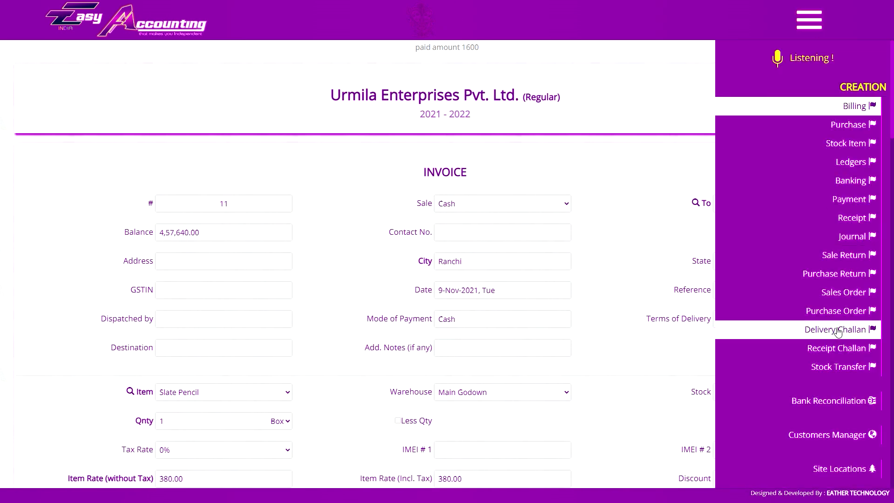
- Review the nine delivery challans in the list, then return to the invoice entry form
click(831, 330)
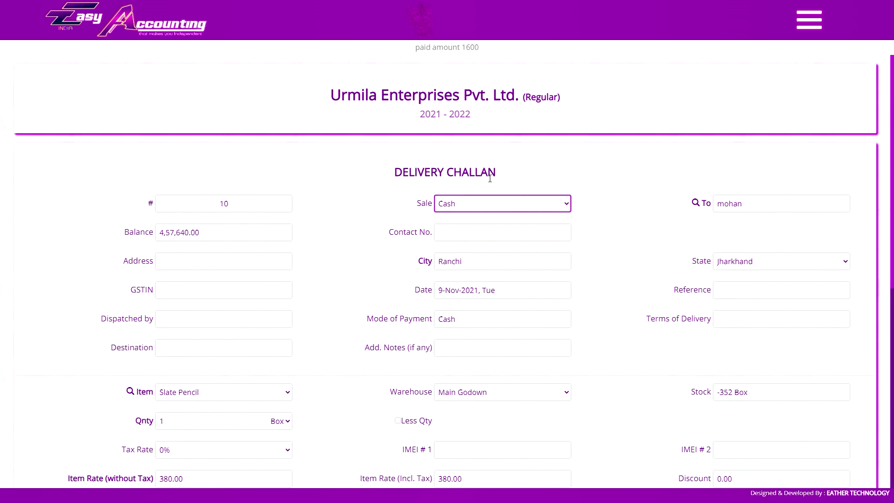
click(810, 20)
click(833, 293)
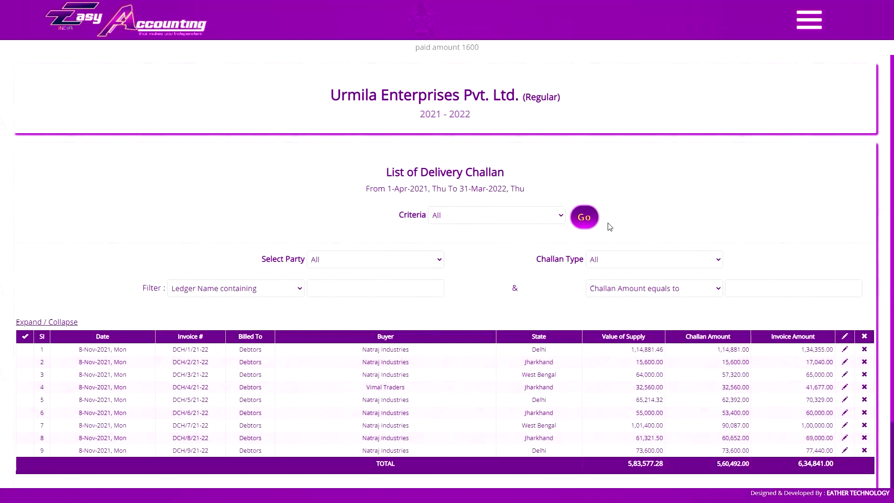
scroll(602, 368, down, 1)
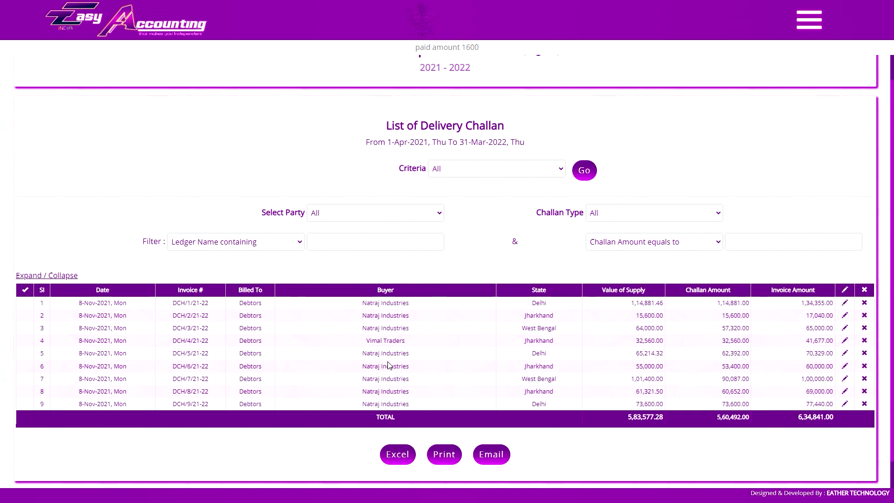
click(810, 20)
scroll(851, 121, up, 5)
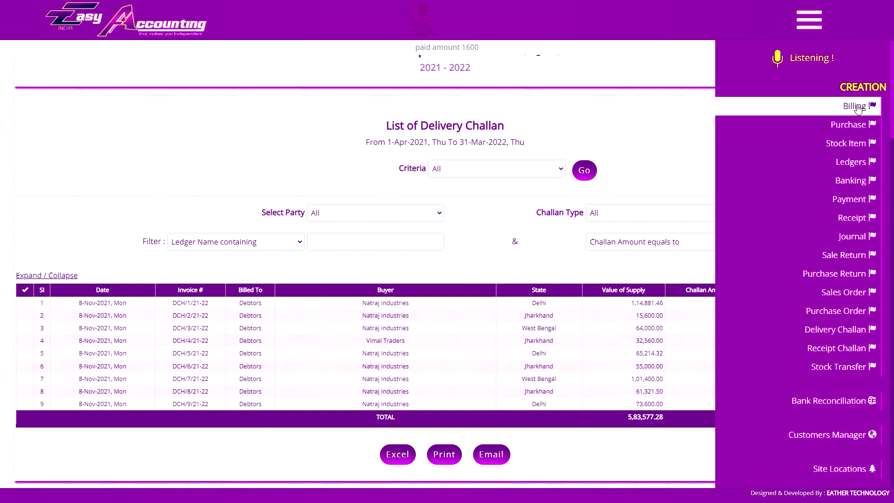
click(809, 20)
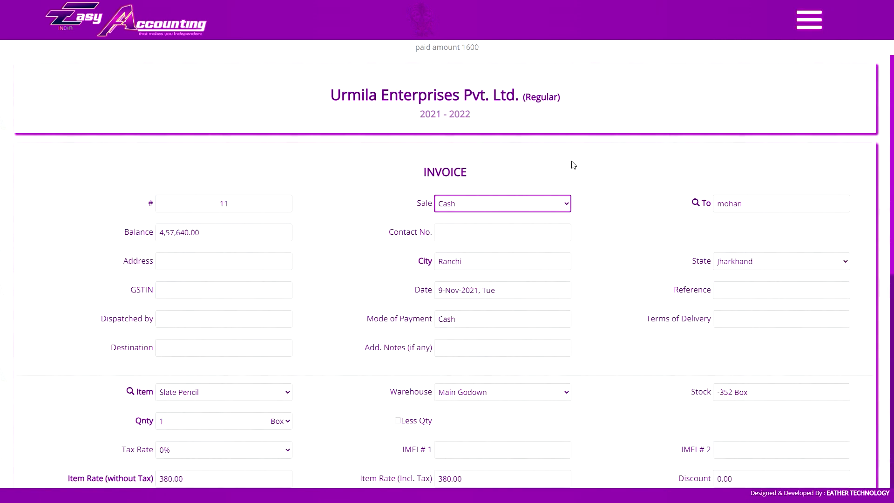
click(809, 20)
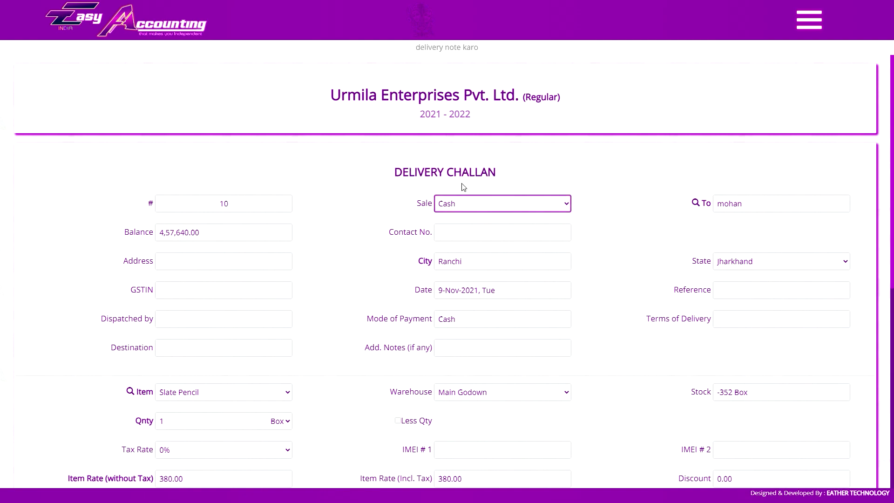
- Enter the customer's address and contact number on the delivery challan
click(505, 109)
scroll(464, 187, down, 2)
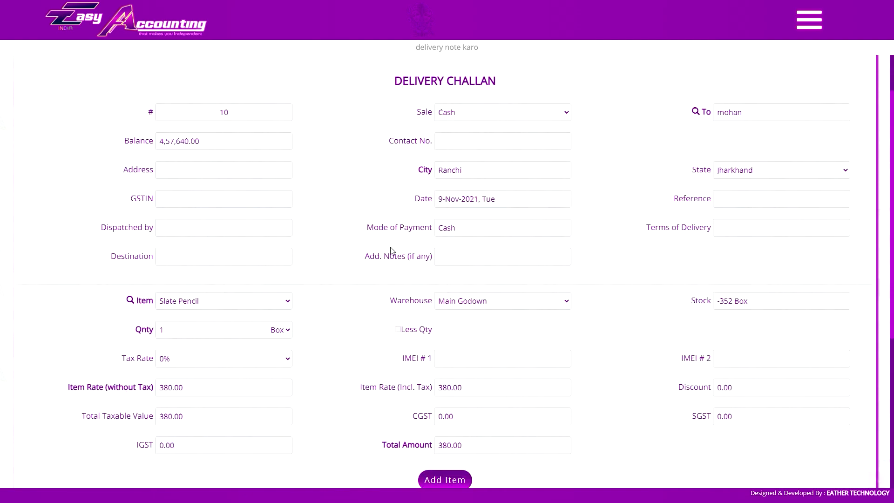
scroll(513, 172, up, 2)
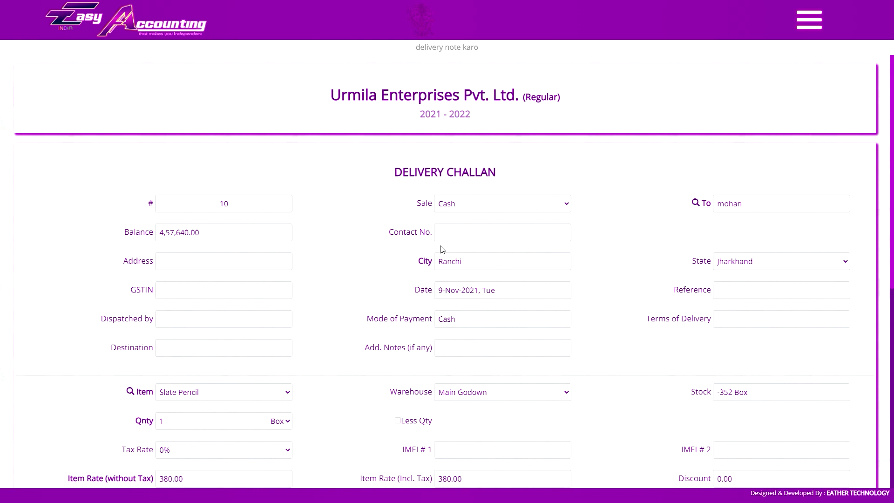
scroll(419, 271, down, 5)
scroll(492, 436, up, 4)
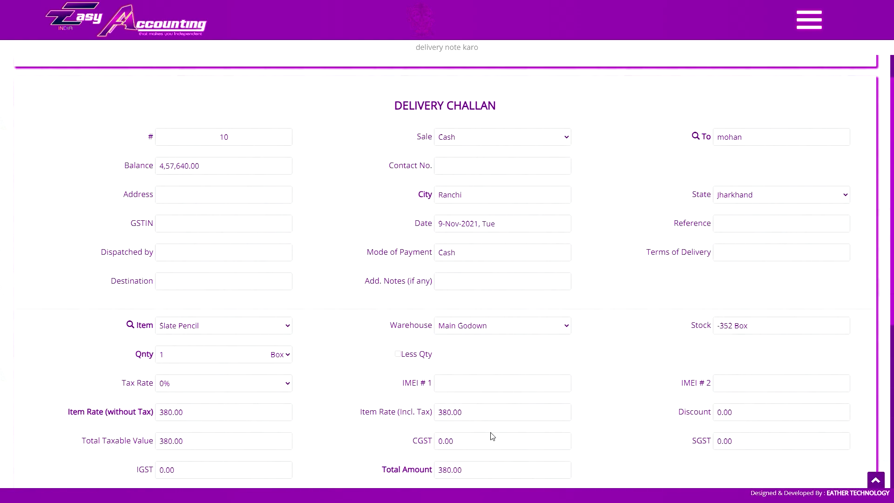
scroll(493, 436, up, 2)
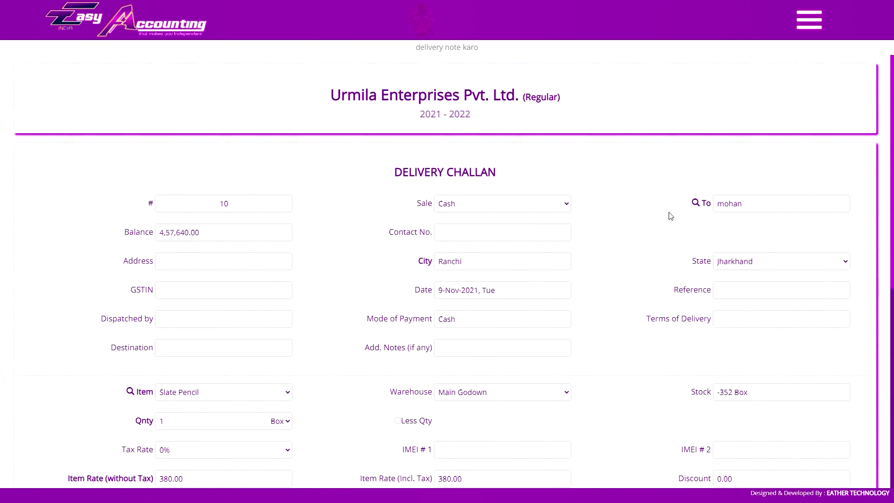
click(524, 232)
click(242, 261)
text(harmu)
click(471, 229)
key(Tab)
- Add A4 Copier to the challan and set its quantity to 3 RM
scroll(571, 249, down, 4)
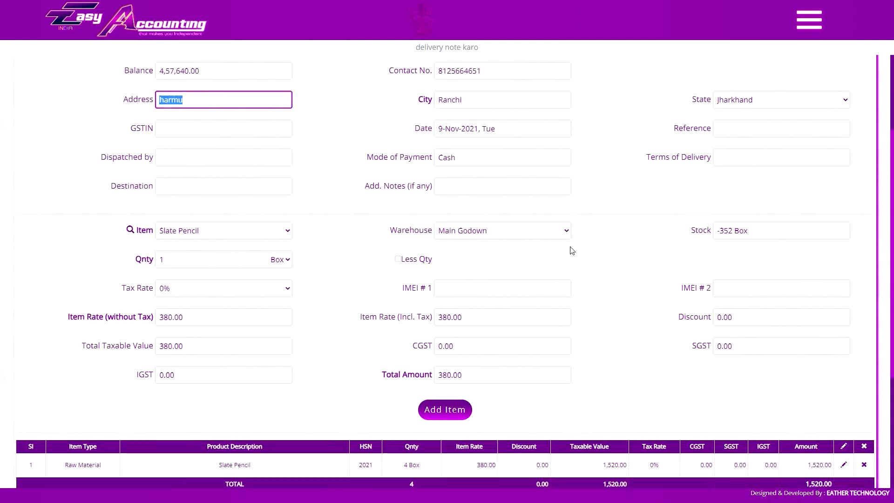
click(205, 205)
click(199, 221)
scroll(459, 308, down, 2)
click(445, 292)
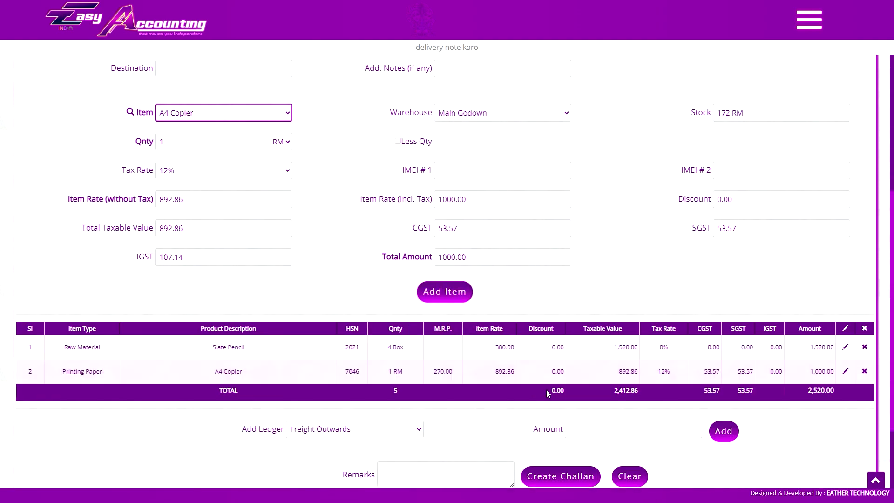
scroll(568, 344, down, 3)
scroll(580, 389, up, 8)
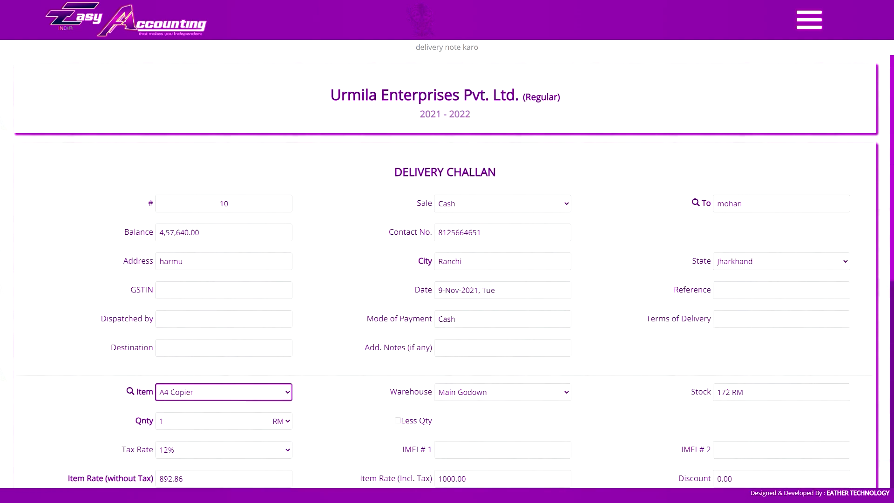
scroll(521, 242, down, 7)
scroll(521, 242, up, 7)
scroll(563, 389, down, 8)
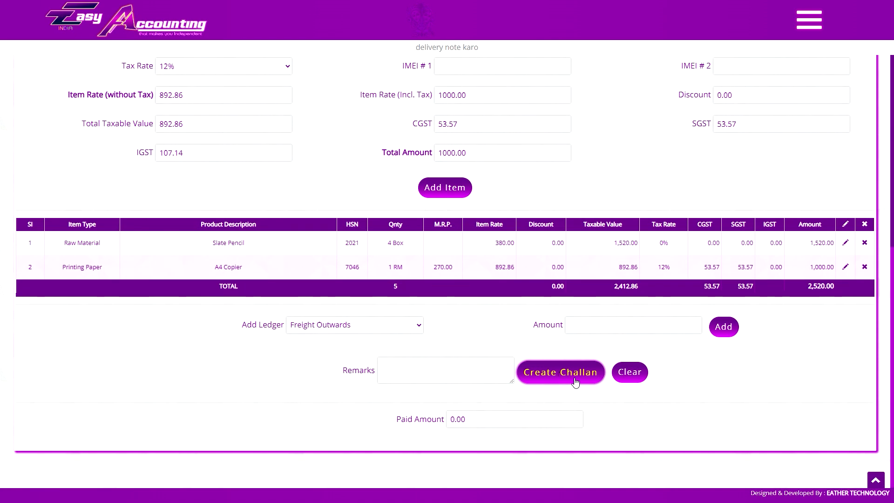
scroll(575, 381, up, 3)
click(846, 406)
double_click(177, 177)
text(3)
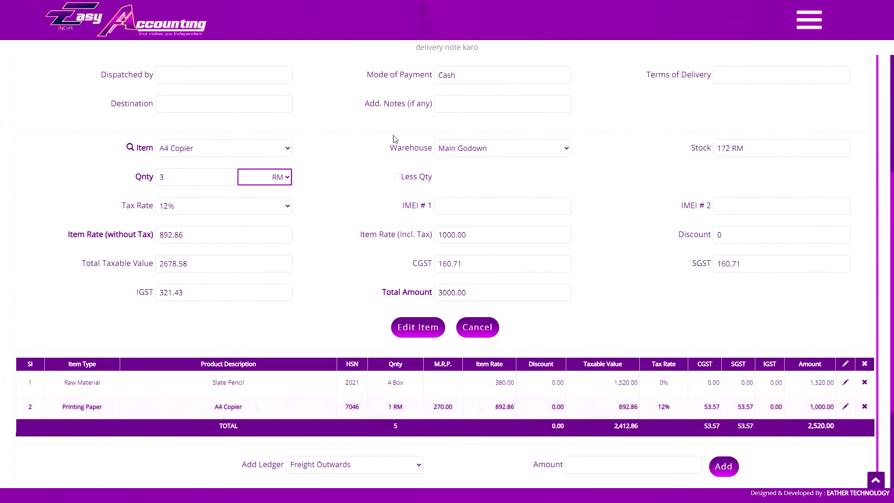
click(445, 327)
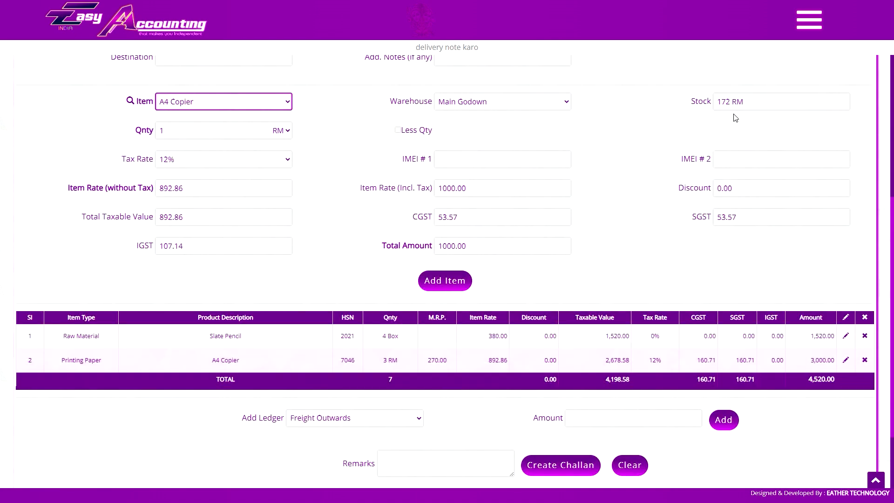
- Save the delivery challan for Slate Pencil and A4 Copier totalling 4,520.00
click(571, 466)
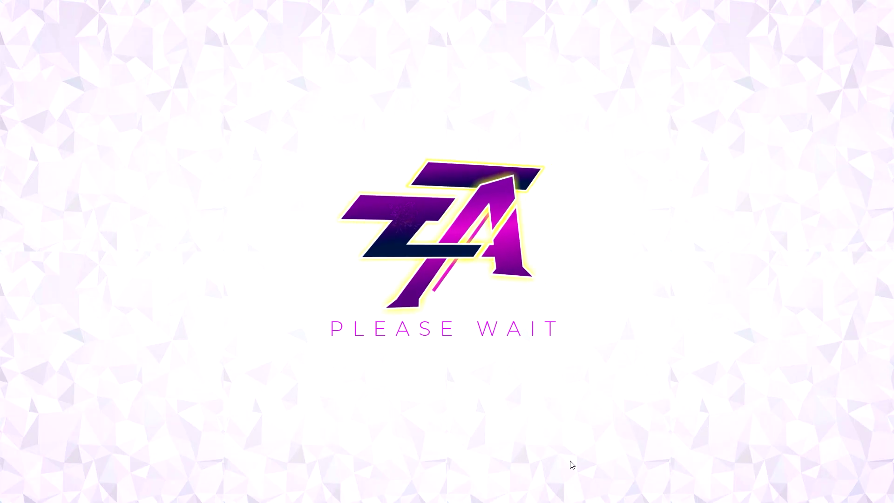
scroll(704, 281, down, 1)
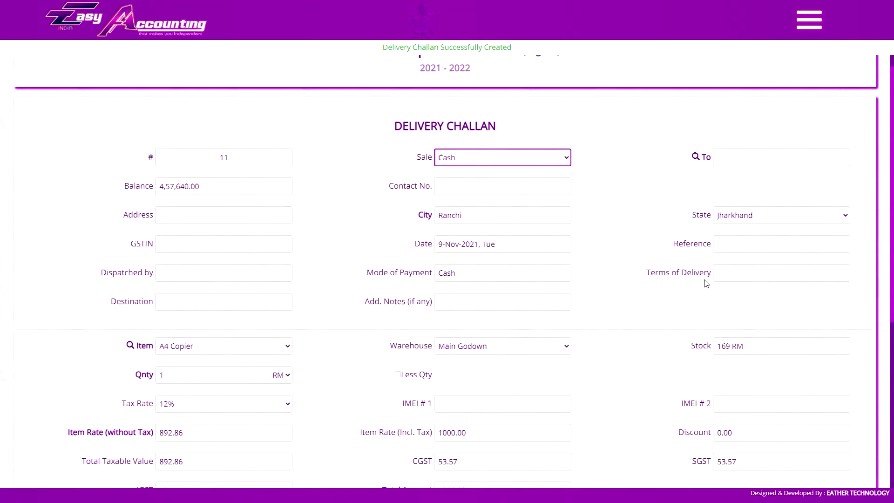
scroll(166, 366, up, 1)
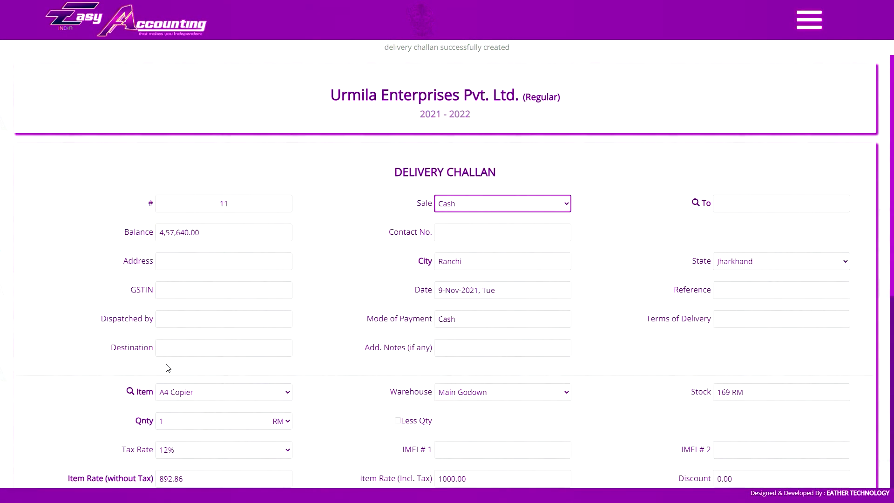
scroll(289, 351, down, 2)
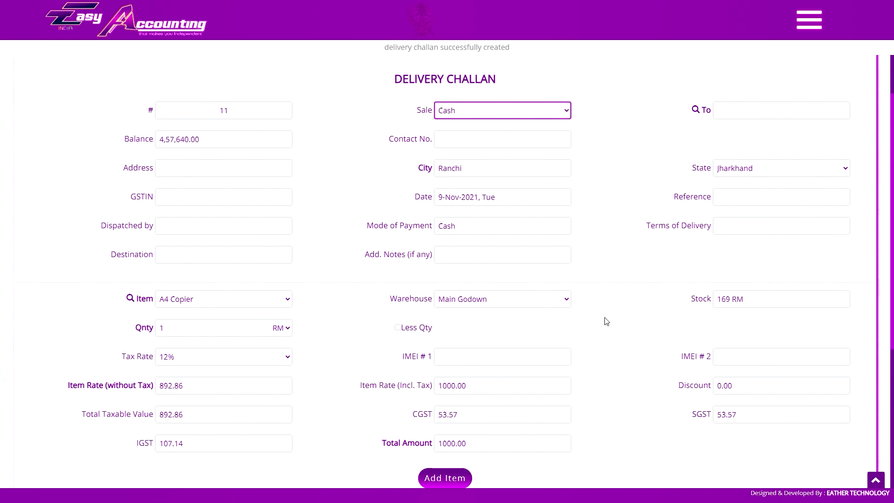
click(809, 20)
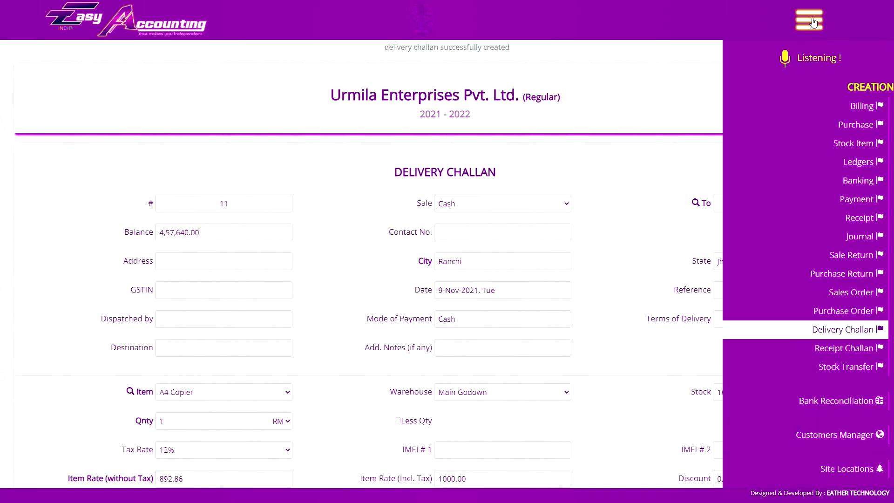
- Explore the List of Sales criteria options, briefly picking a month under By Month
scroll(839, 260, down, 5)
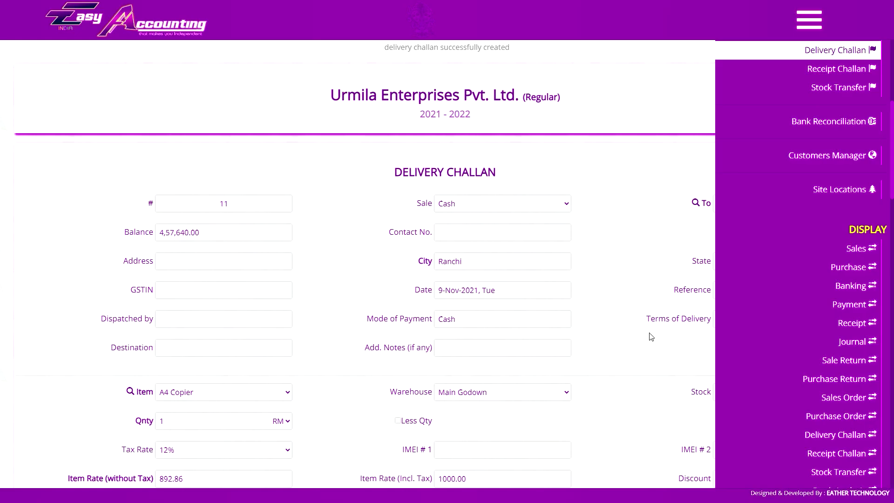
click(651, 336)
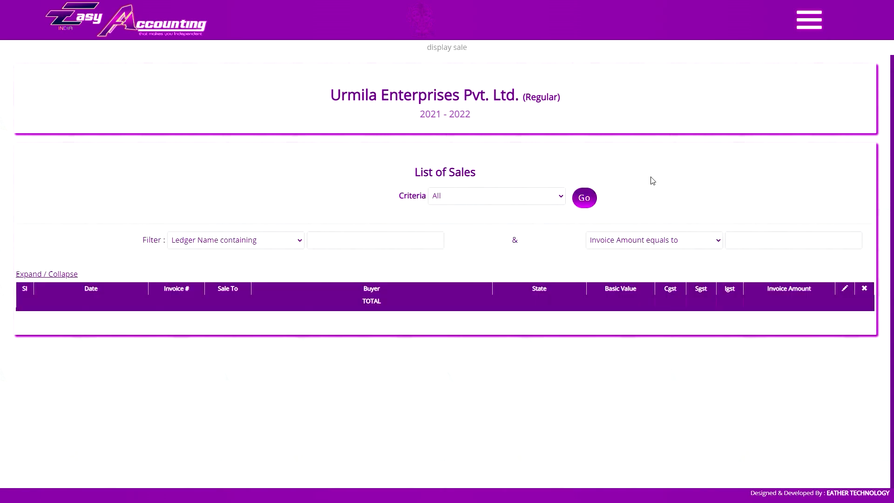
click(451, 198)
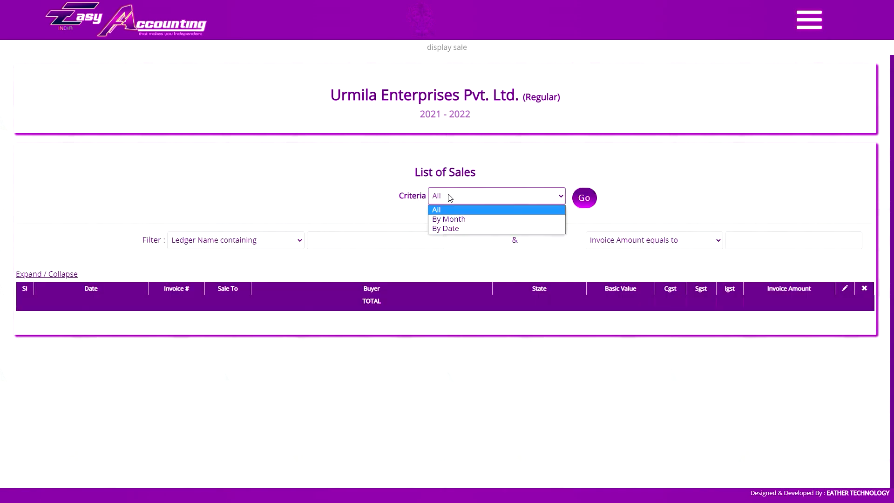
click(457, 200)
click(458, 195)
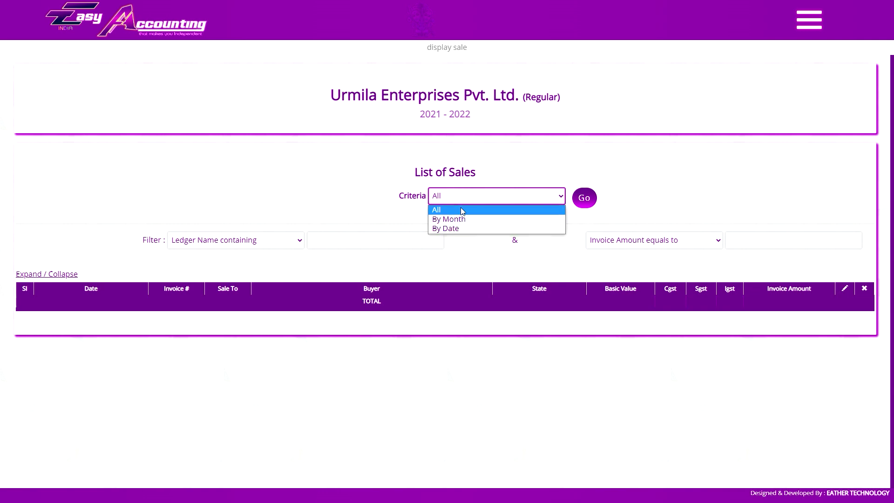
click(464, 216)
click(412, 195)
click(411, 229)
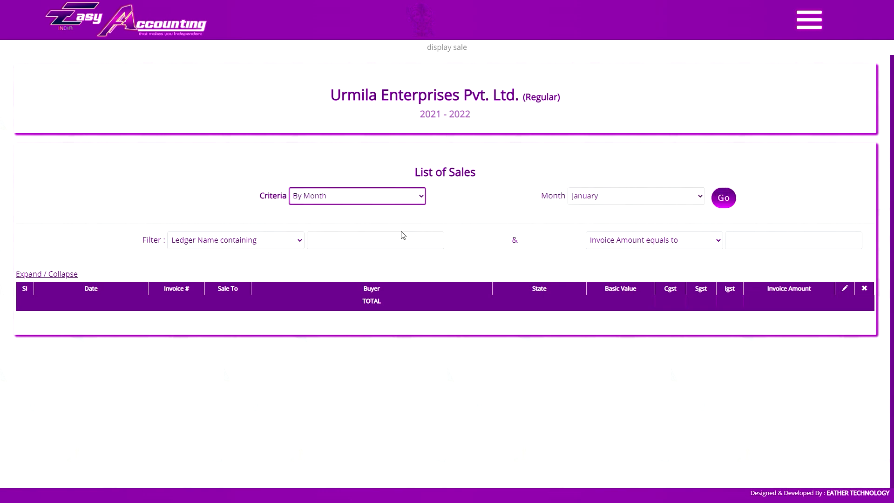
click(246, 199)
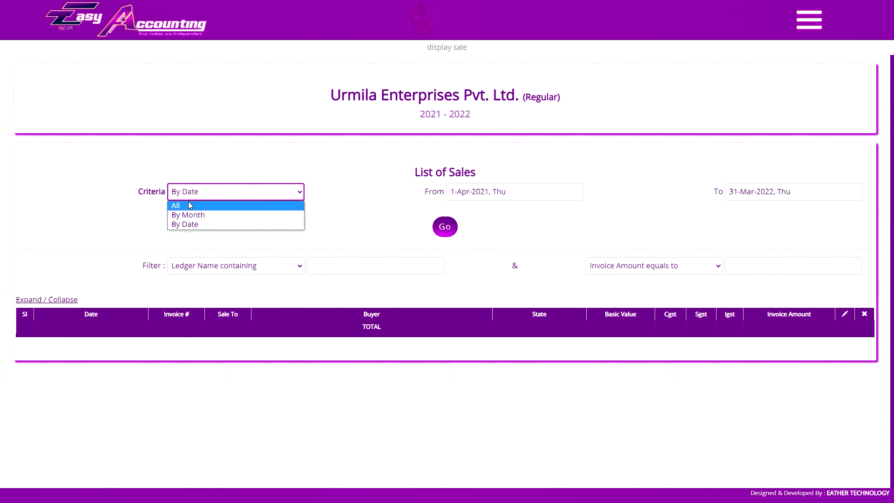
click(224, 179)
click(203, 198)
click(232, 216)
click(648, 196)
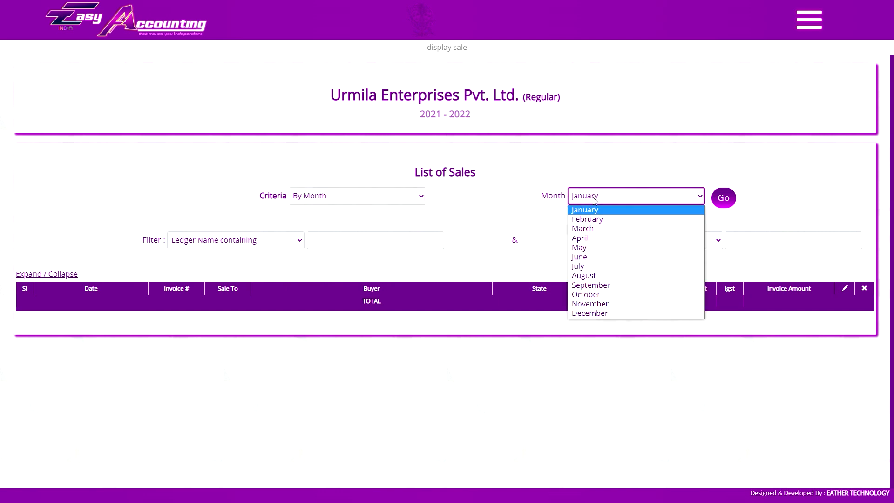
click(606, 240)
- Filter the sales list By Date from 1-May-2021 to 30-Sep-2021, showing three invoices
click(400, 196)
click(326, 207)
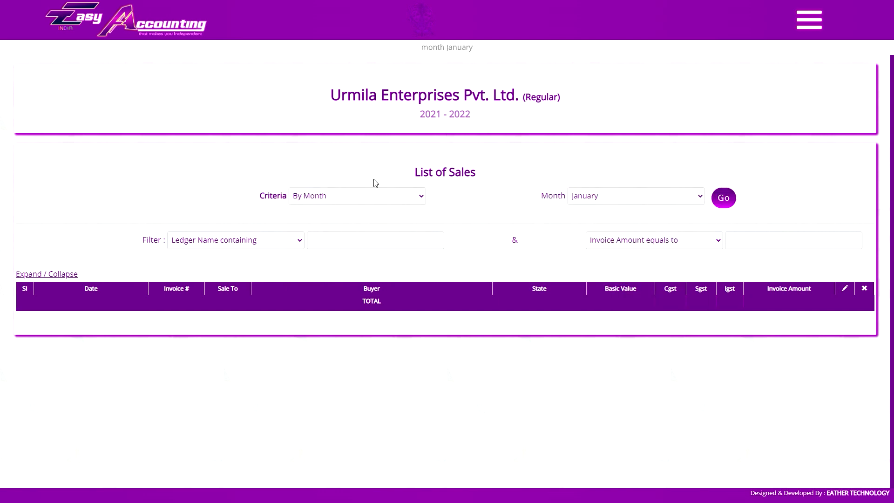
click(374, 195)
click(340, 226)
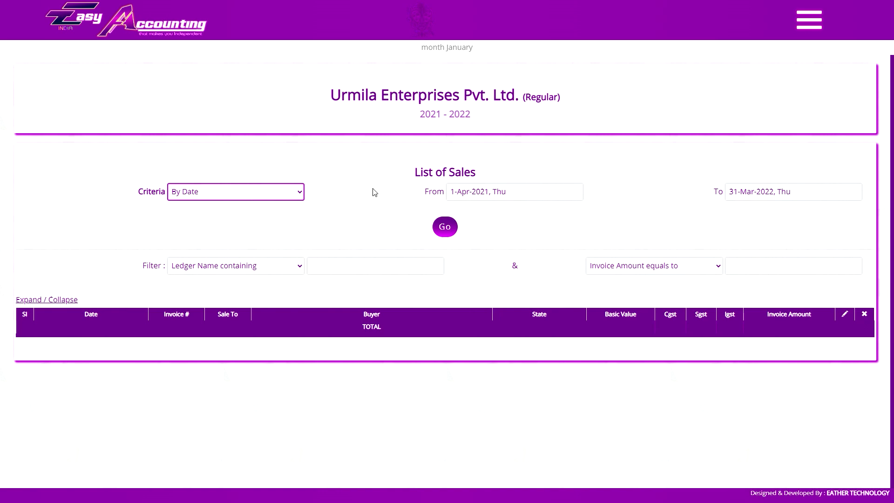
click(280, 192)
click(255, 203)
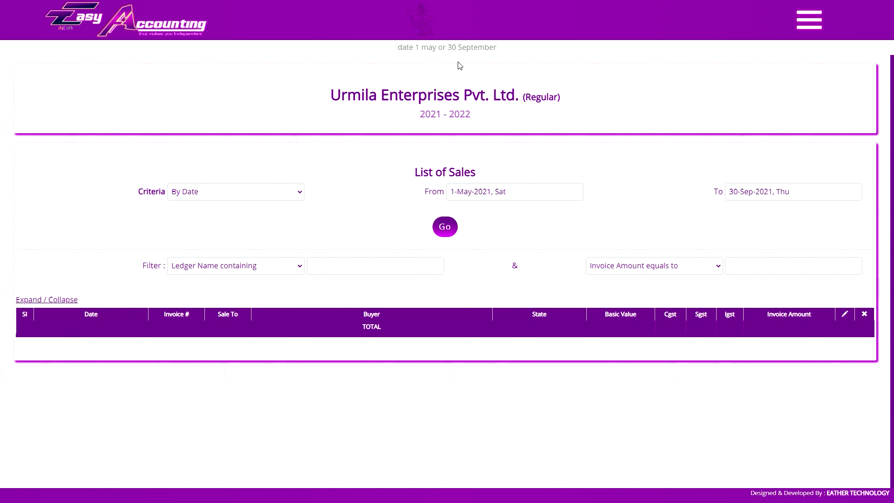
click(446, 230)
click(451, 231)
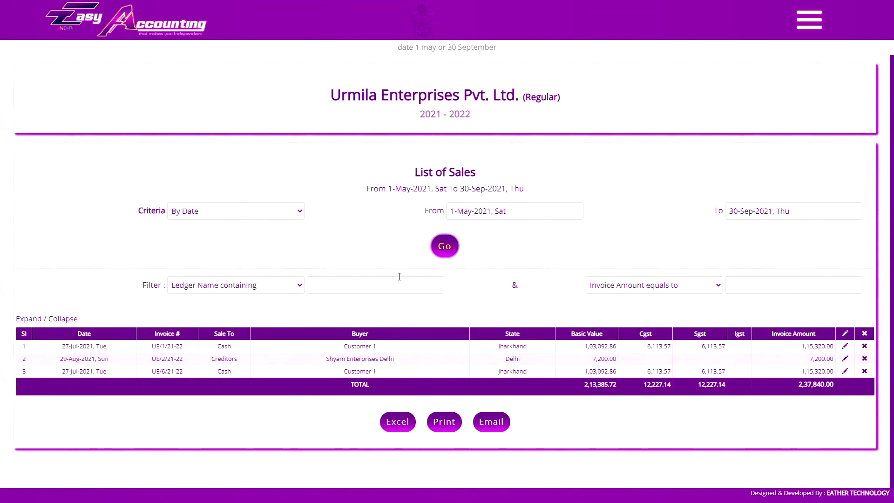
- Set the criteria back to All to list all ten invoices totalling 6,44,231.00
click(264, 212)
click(233, 221)
click(585, 218)
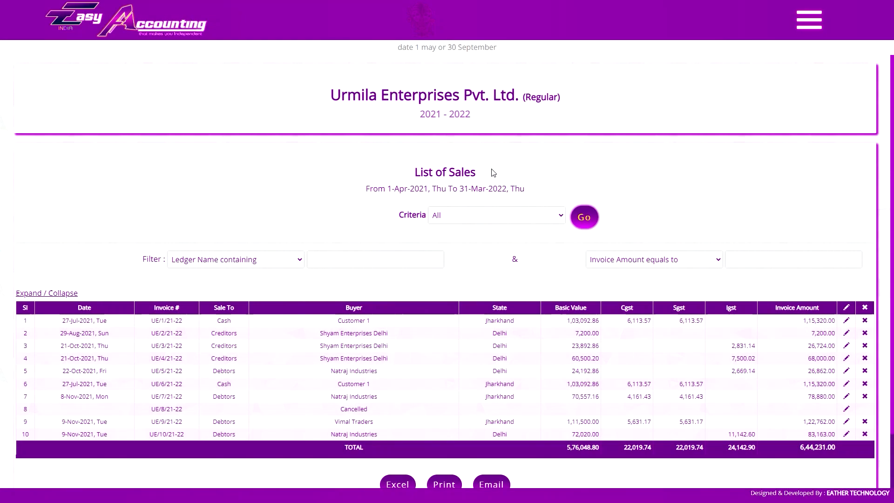
- Set invoice UE/4/21-22 to ALL COPY and check its three-page print preview
scroll(493, 172, down, 2)
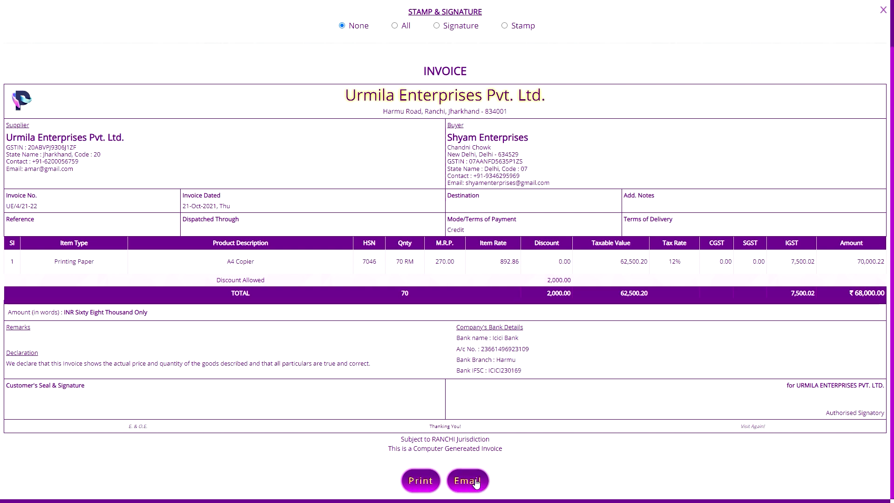
scroll(470, 483, up, 1)
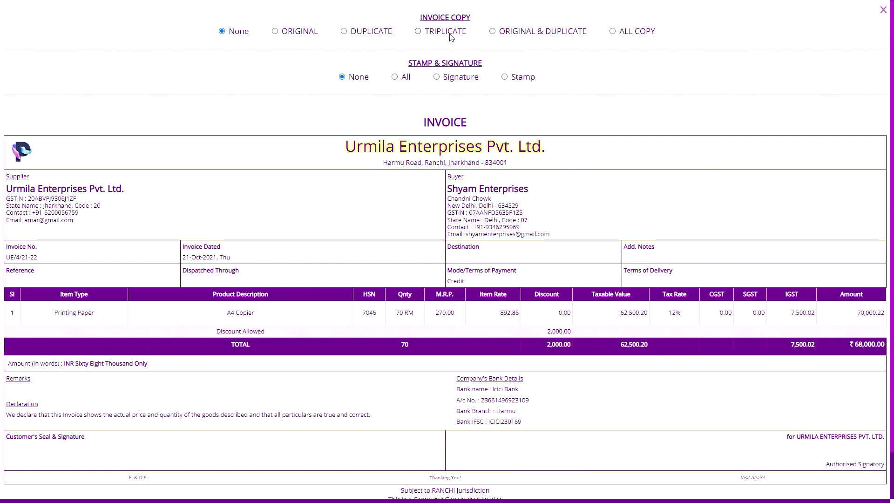
click(448, 34)
click(359, 36)
click(302, 35)
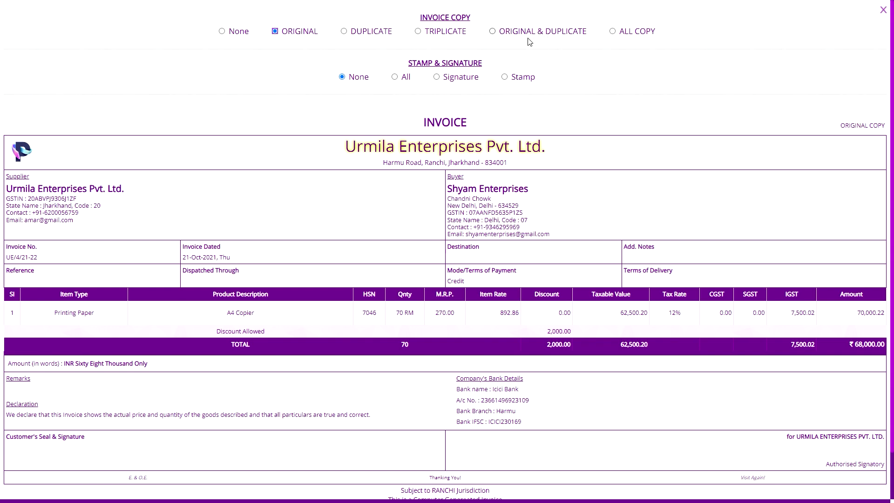
click(639, 33)
scroll(637, 34, down, 2)
click(425, 478)
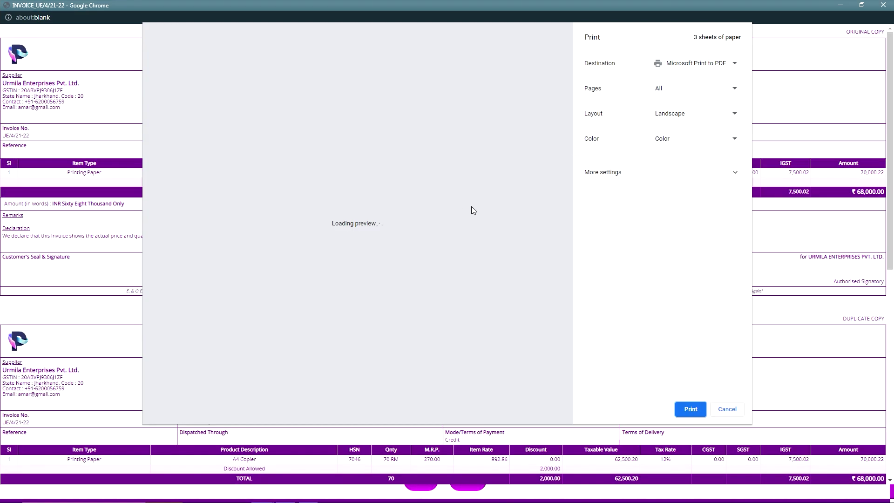
scroll(524, 154, down, 10)
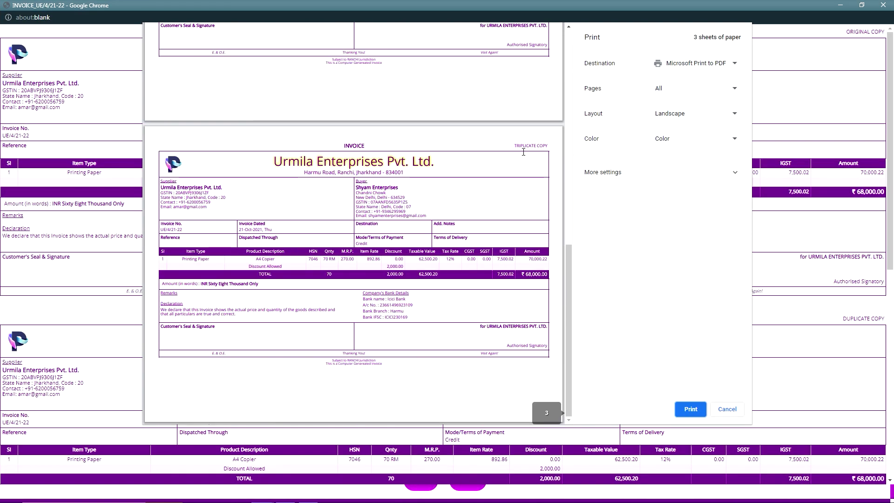
key(Escape)
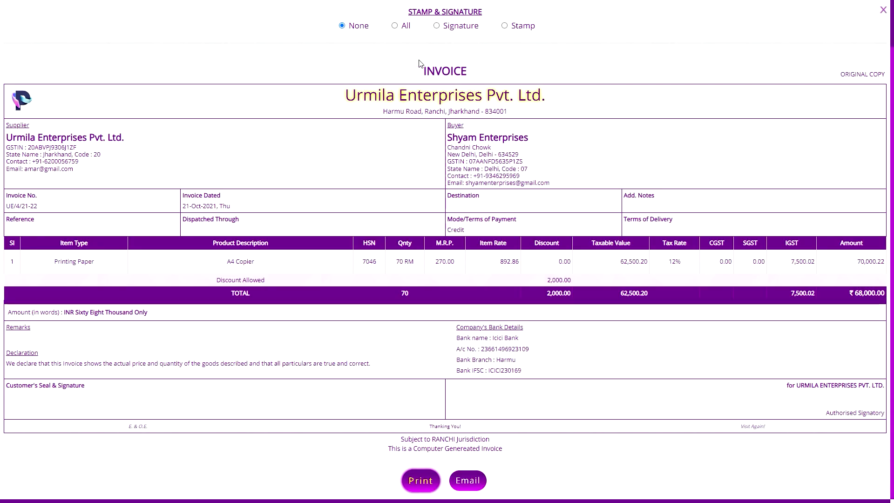
- Choose All under Stamp & Signature to include both stamp and signature, then close the invoice
scroll(452, 90, up, 1)
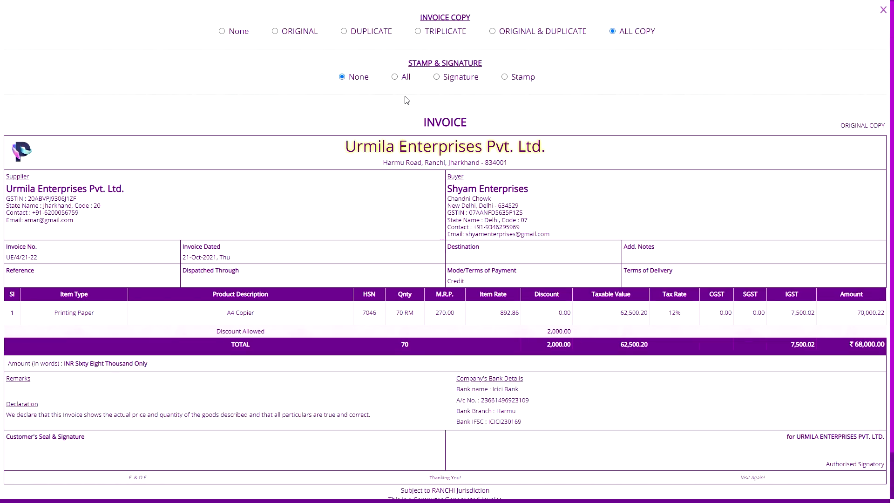
click(406, 78)
scroll(661, 221, down, 1)
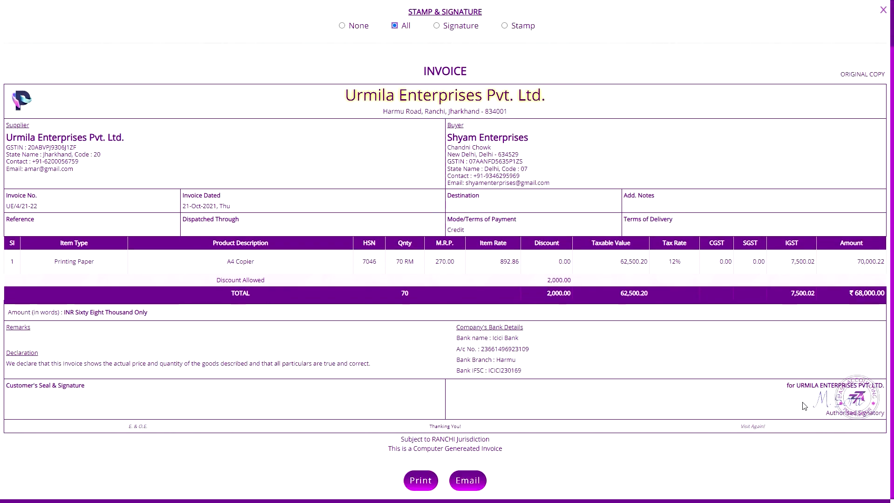
scroll(627, 313, up, 1)
click(523, 77)
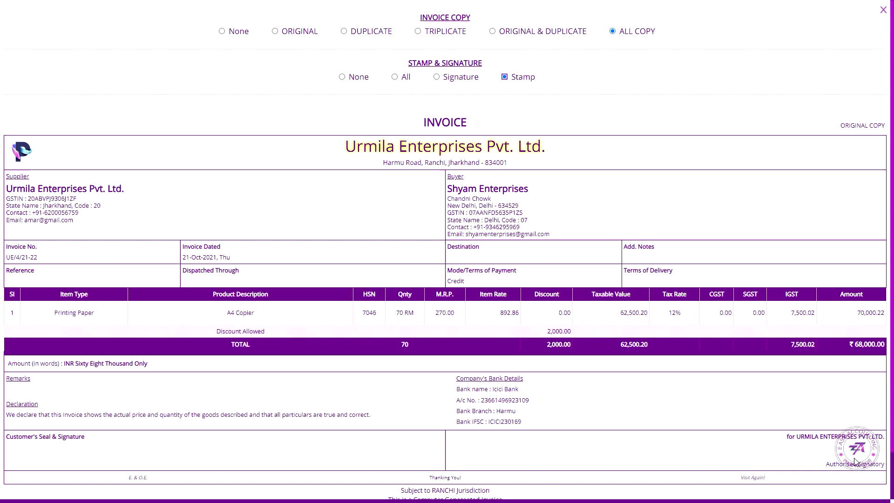
click(461, 84)
click(410, 83)
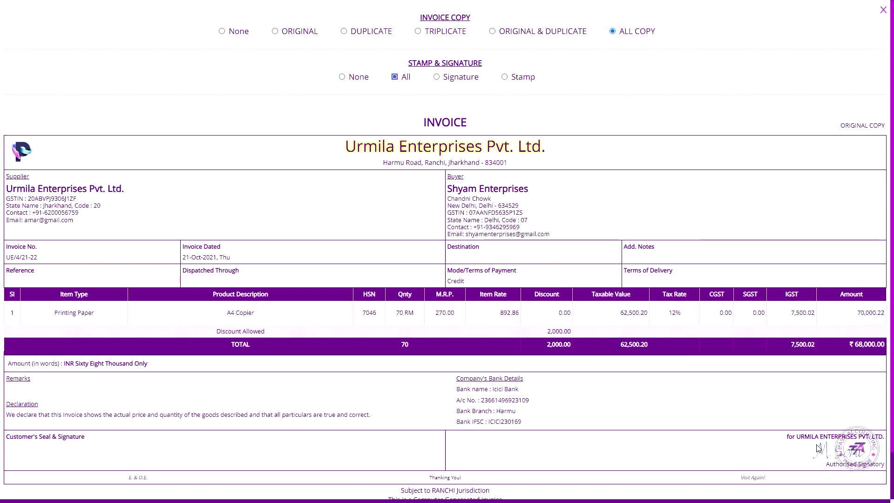
click(884, 10)
click(810, 20)
- Open invoice UE/1/21-22 from the List of Sales, review it, then close the preview
scroll(838, 372, down, 5)
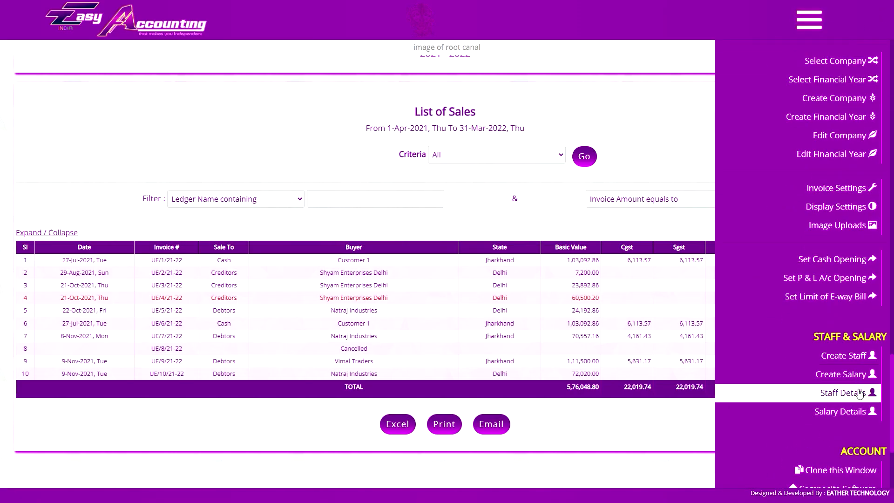
scroll(829, 260, up, 2)
scroll(828, 275, down, 1)
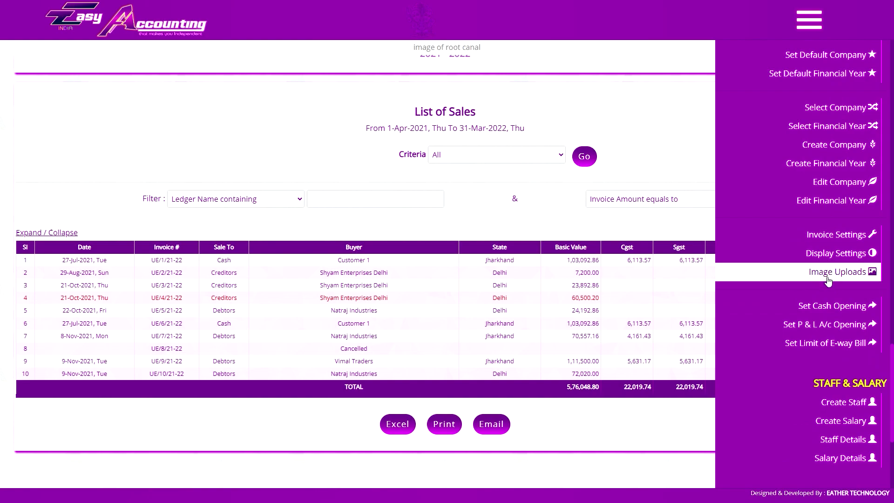
click(232, 262)
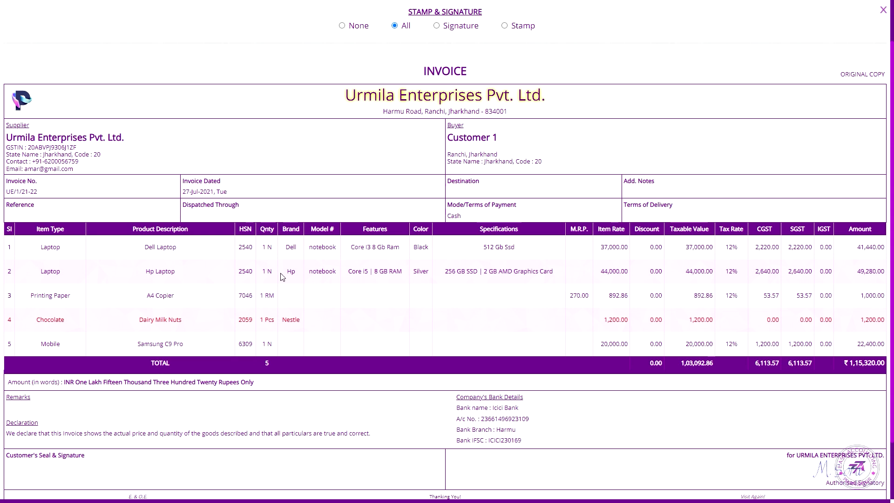
mouse_move(264, 244)
mouse_move(271, 282)
mouse_move(264, 321)
scroll(885, 14, up, 1)
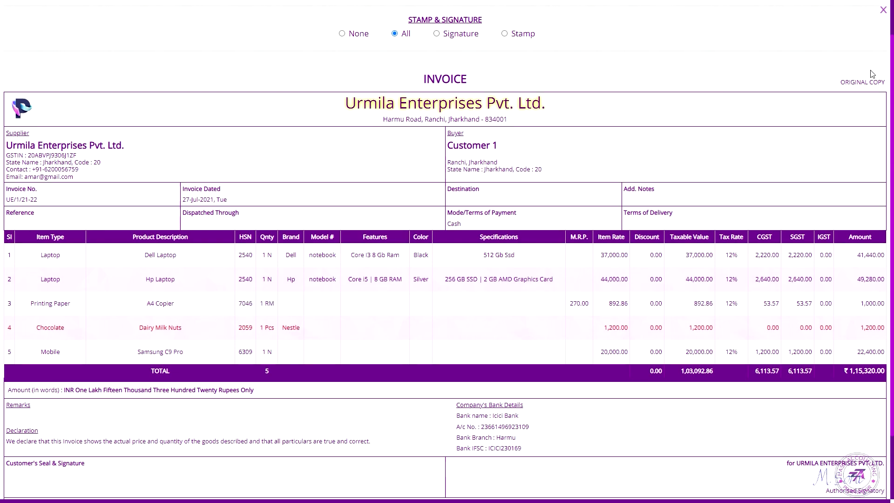
click(884, 12)
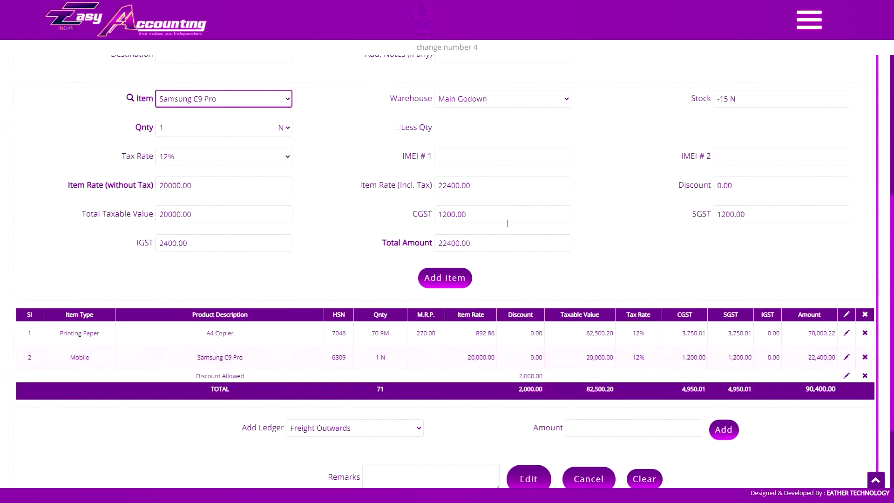
- Enter 2400 as the Discount Allowed amount and save invoice UE/4/21-22 at 90,000.00
text(2400)
key(Return)
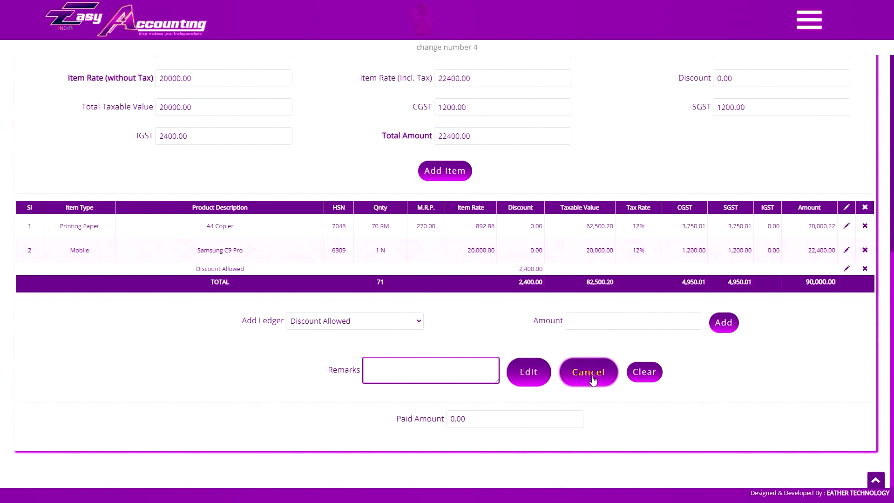
click(526, 372)
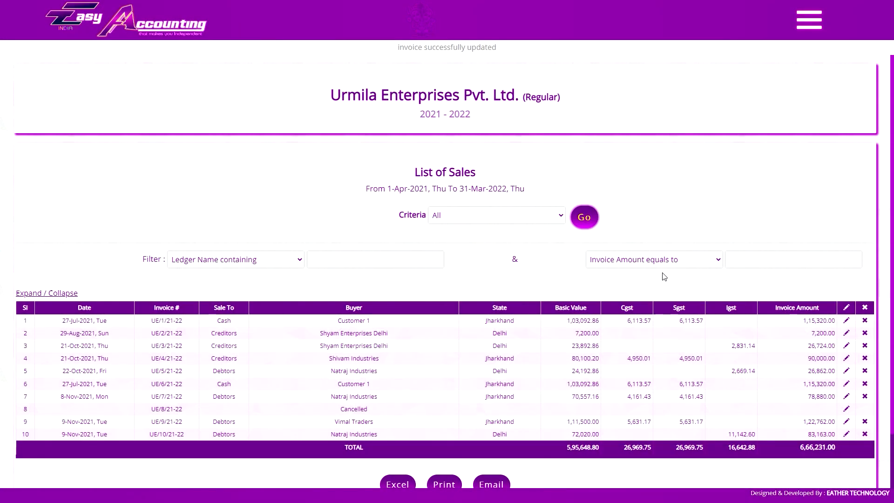
- Look through the Ledger Name and Invoice Amount filter options and run a 'nat' ledger search
click(255, 266)
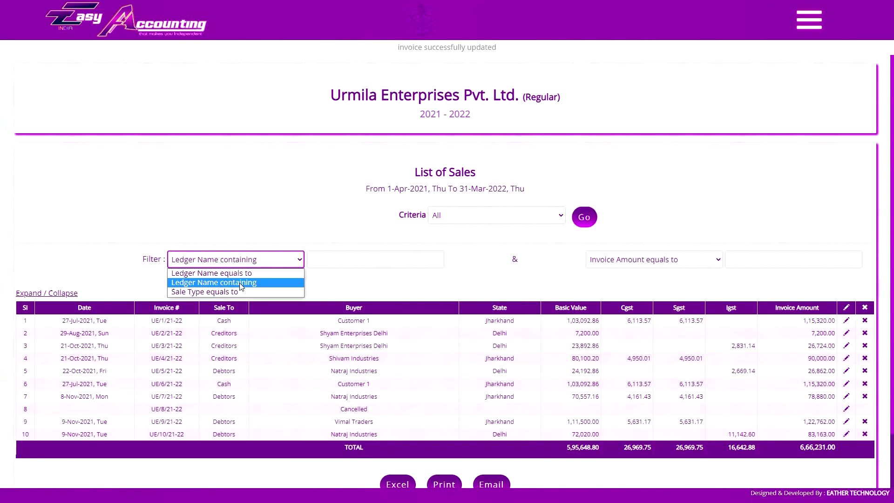
click(287, 261)
click(628, 263)
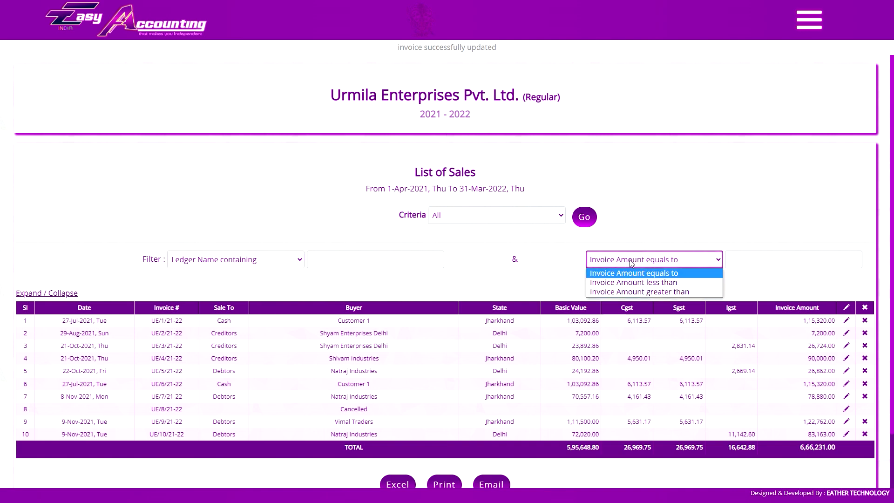
click(629, 263)
key(Tab)
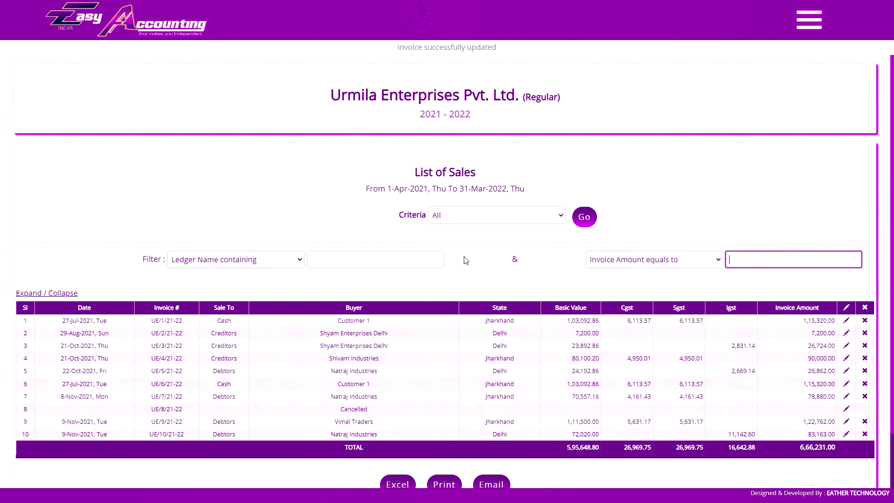
click(412, 257)
key(Return)
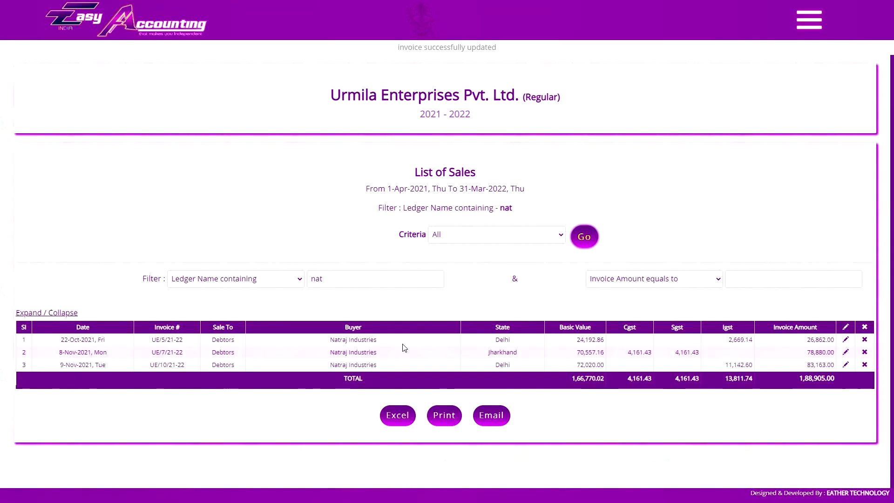
double_click(406, 277)
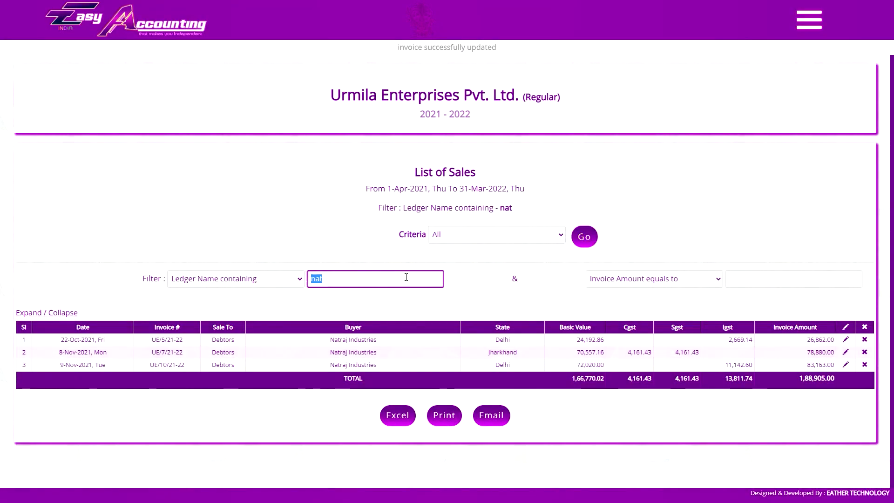
click(389, 300)
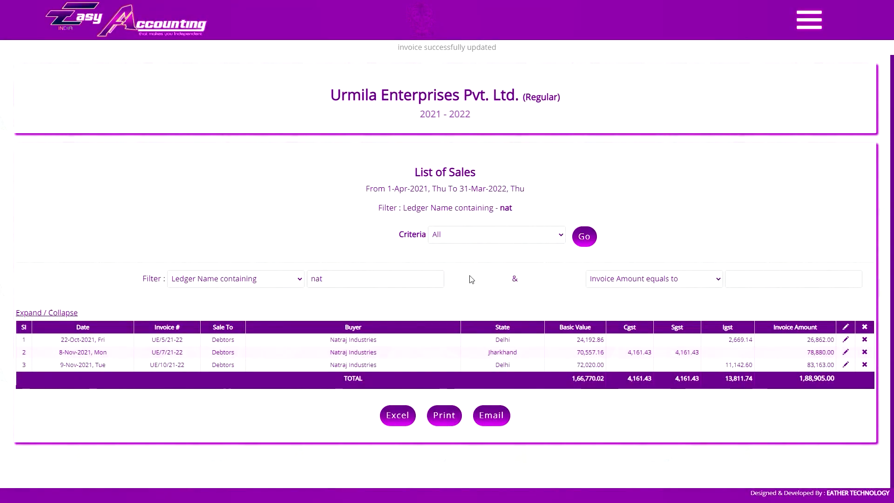
- Filter the sales list to ledger 'natraj' with invoice amount greater than 50000
double_click(405, 279)
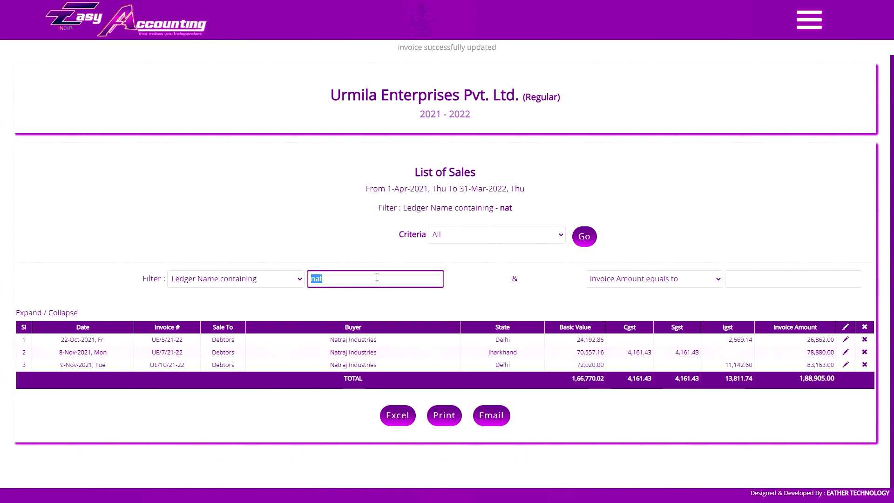
click(793, 278)
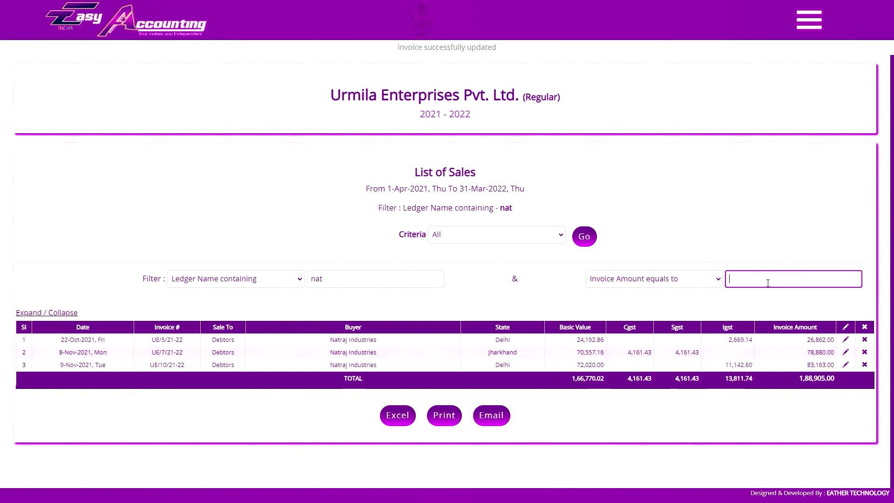
click(654, 278)
click(620, 315)
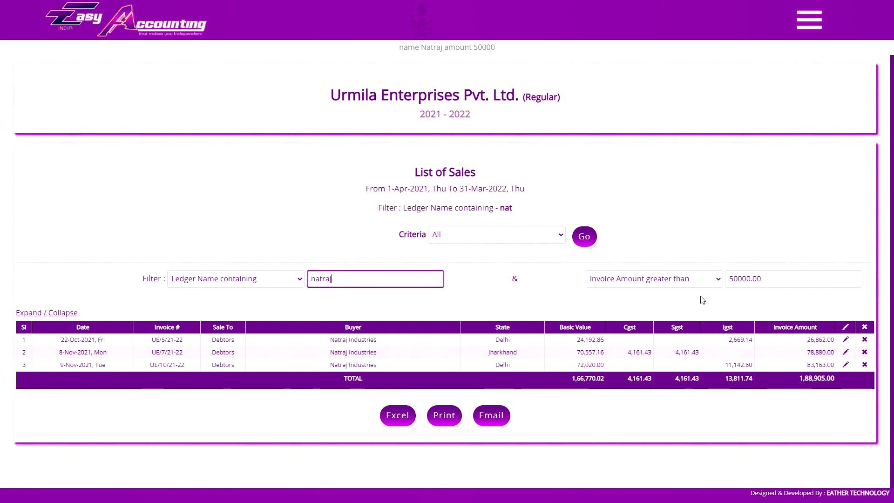
click(574, 243)
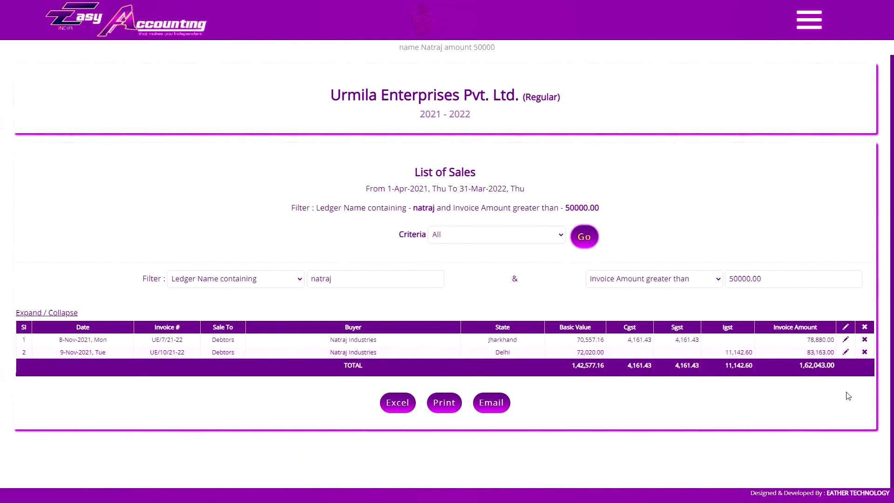
- Clear the 'natraj' and 50000.00 values from the filter boxes
click(396, 282)
click(373, 298)
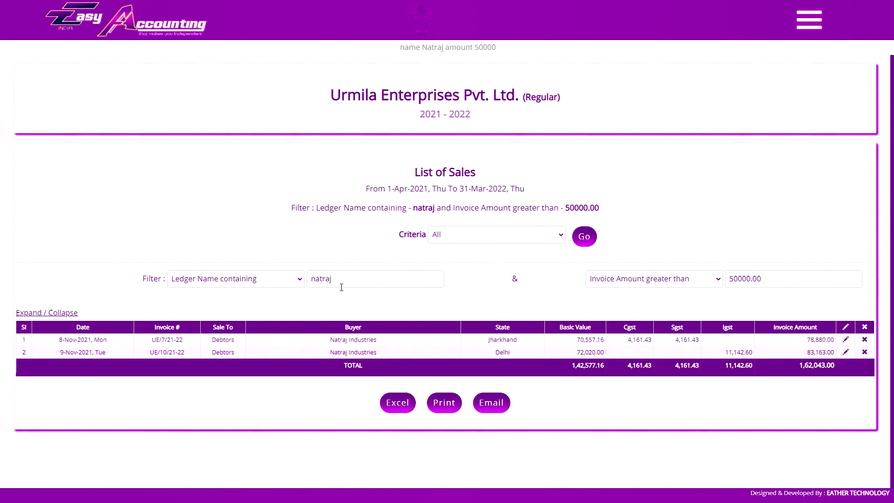
click(373, 282)
click(775, 286)
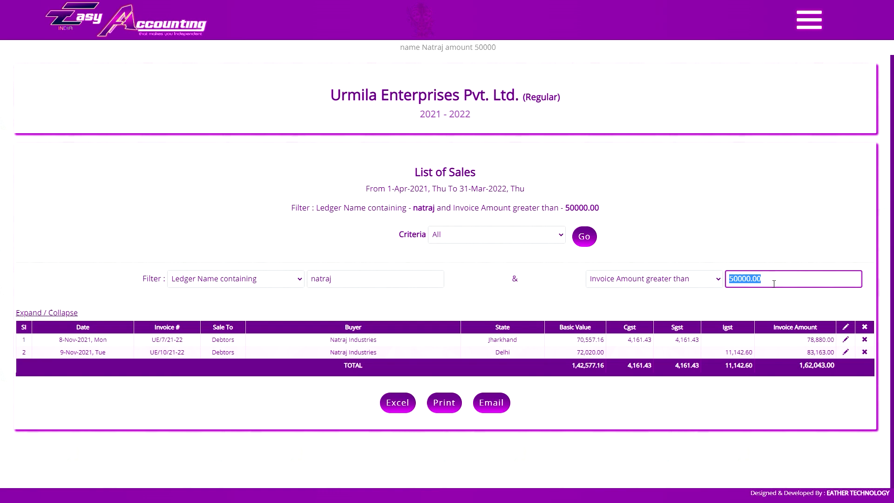
click(518, 264)
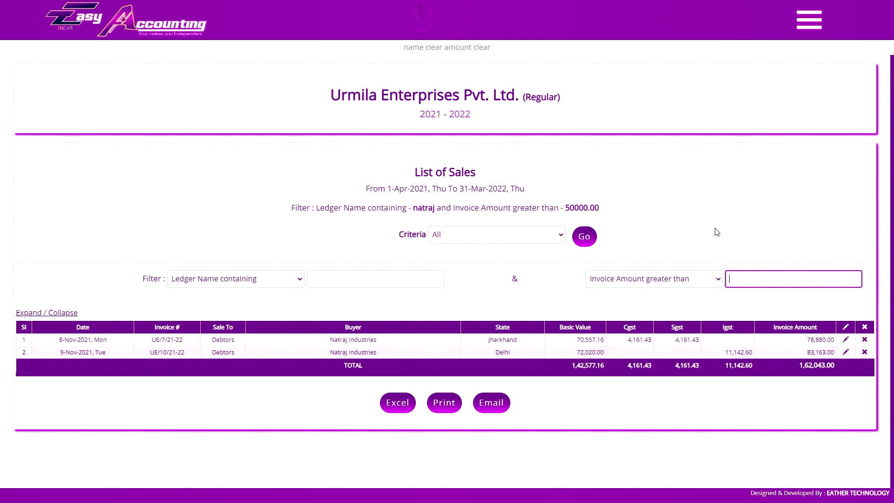
- Reload all 10 sales invoices with empty filters, then go to DISPLAY > Delivery Challan
click(582, 244)
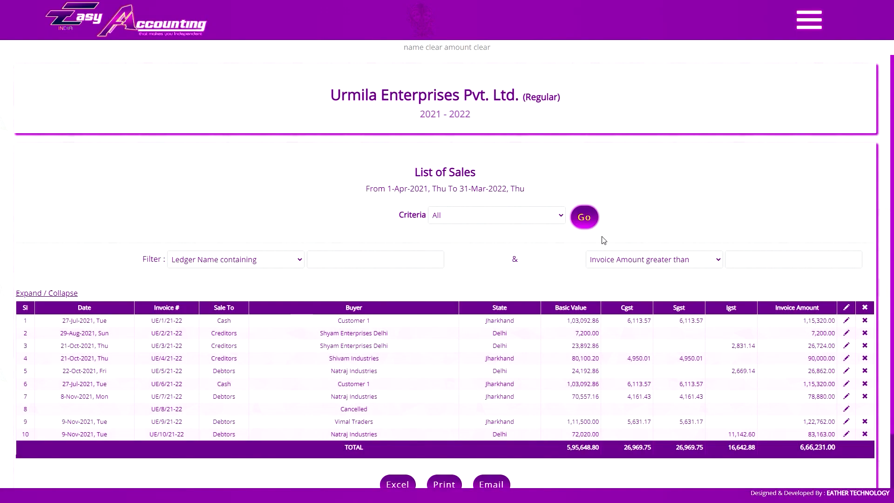
scroll(554, 275, down, 2)
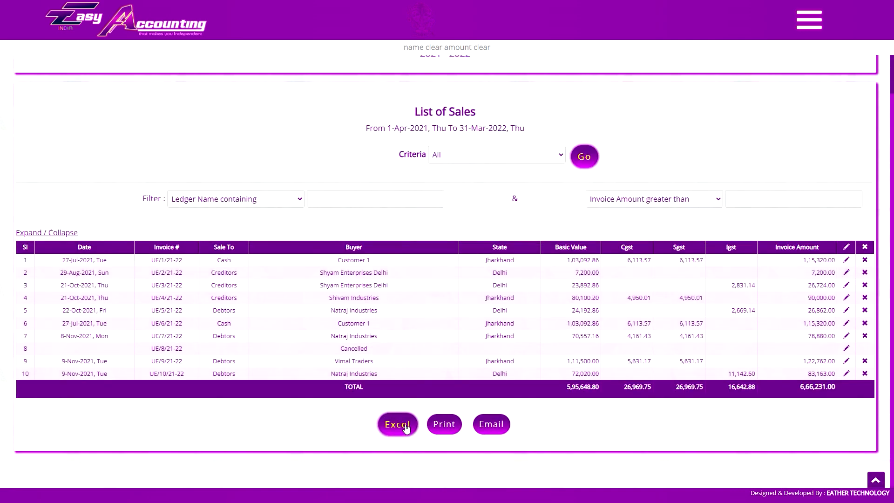
click(809, 20)
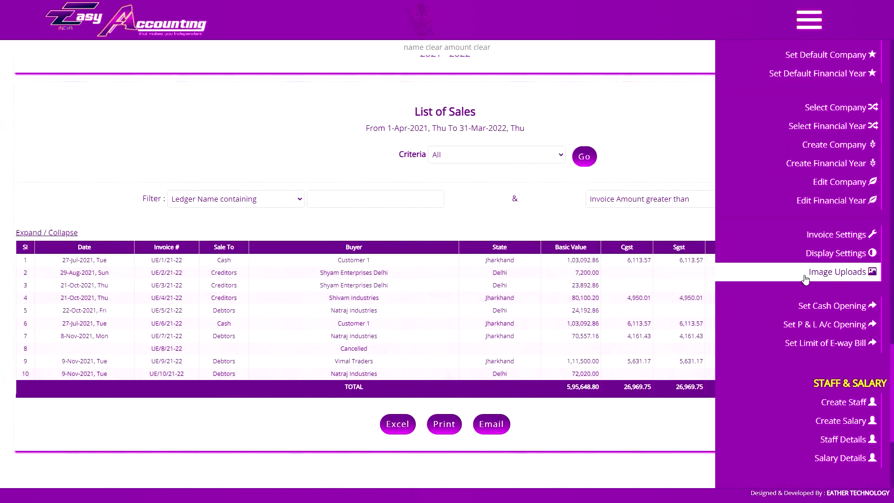
scroll(815, 280, down, 10)
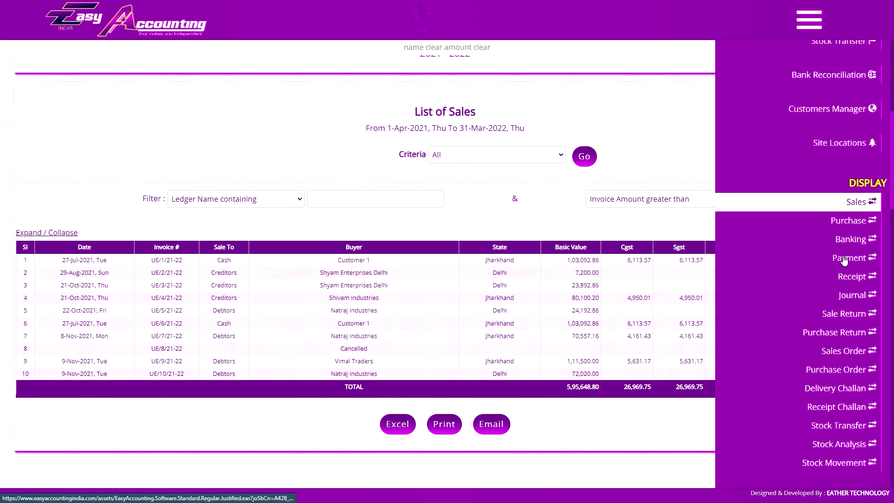
click(832, 394)
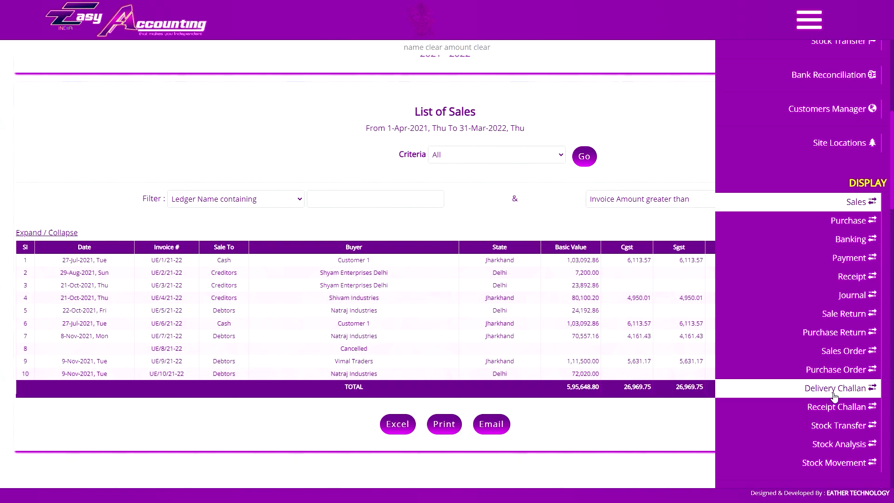
click(834, 396)
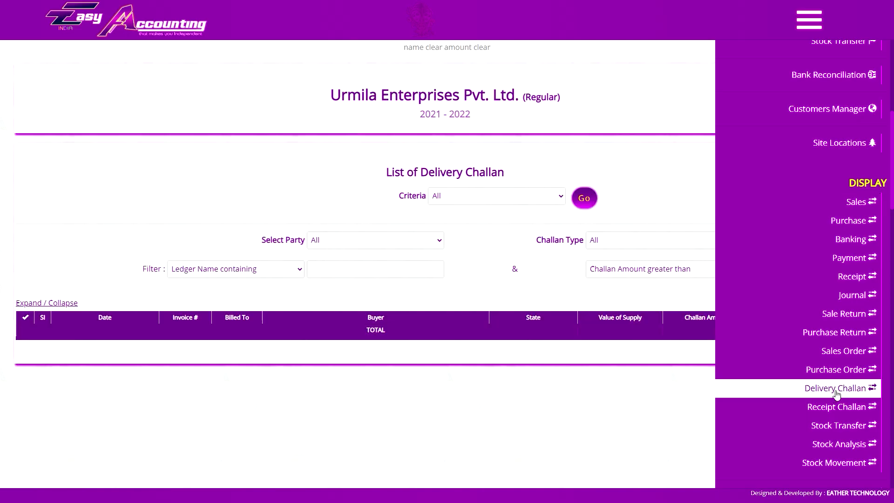
- Load all ten delivery challans from 1-Apr-2021 to 31-Mar-2022 with Criteria left on All
click(484, 196)
click(480, 200)
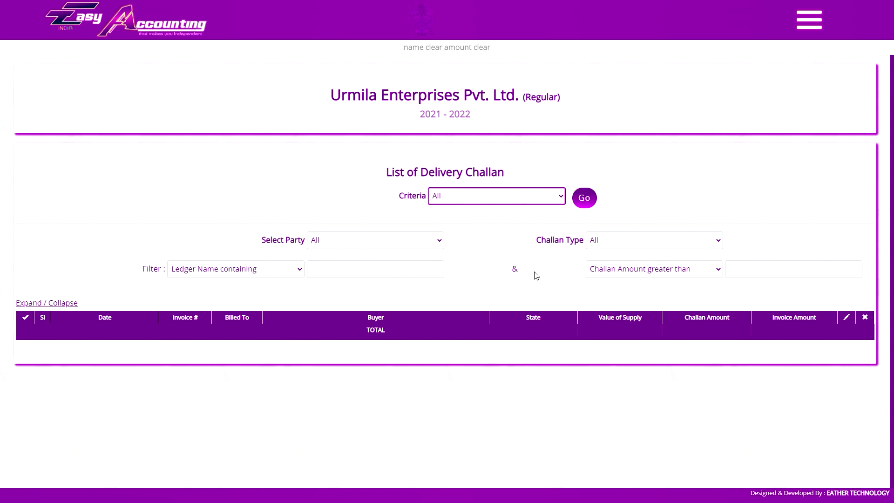
click(585, 197)
scroll(578, 205, down, 2)
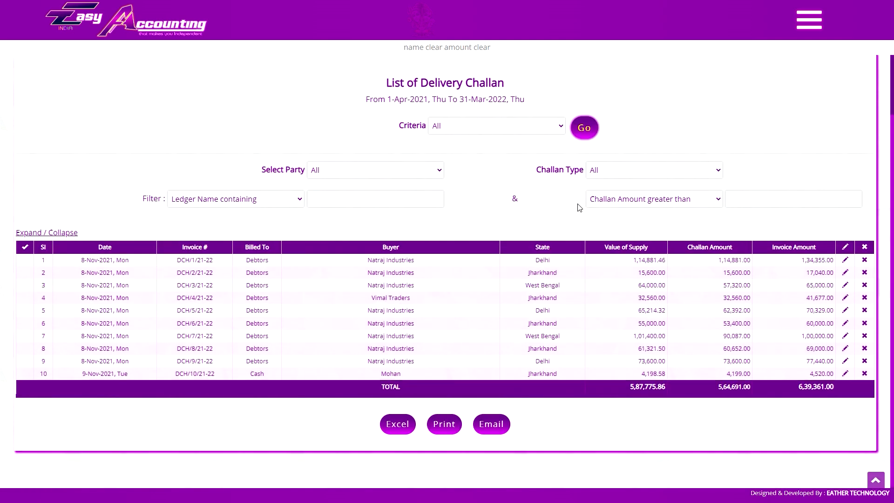
scroll(579, 207, up, 1)
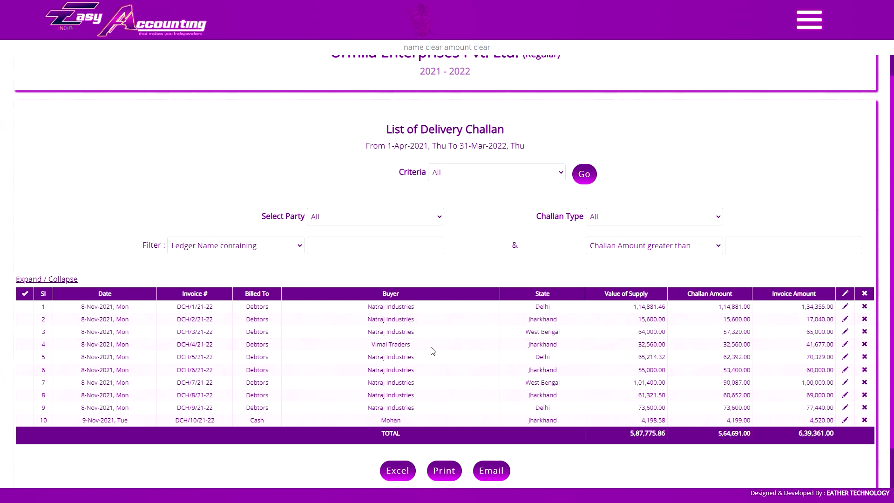
- Filter the delivery challan list to Natraj Industries with Challan Type set to Pending
click(809, 21)
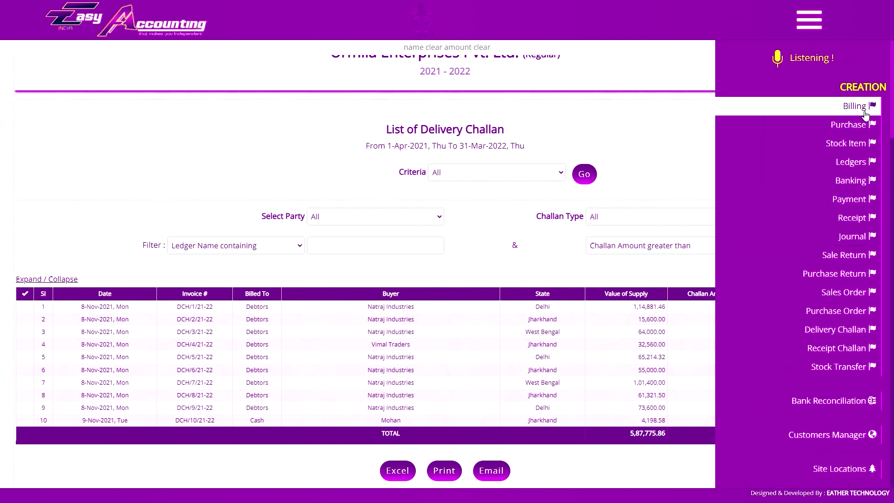
click(401, 218)
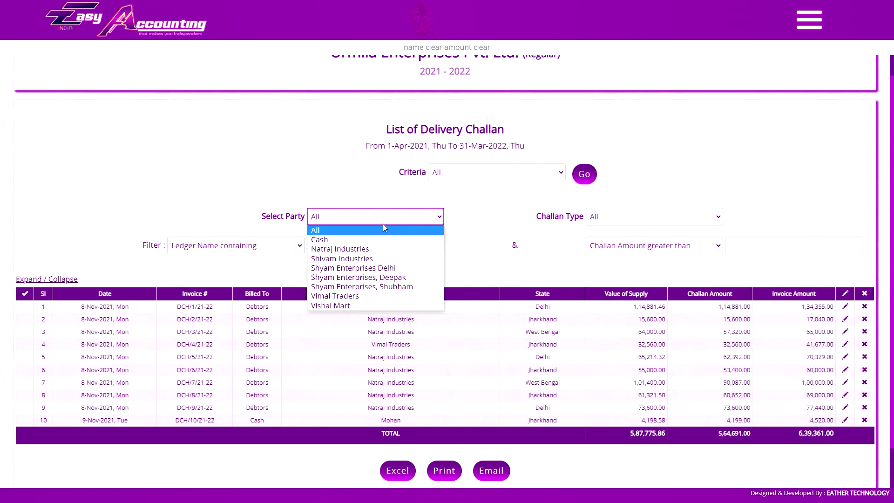
click(379, 248)
click(603, 217)
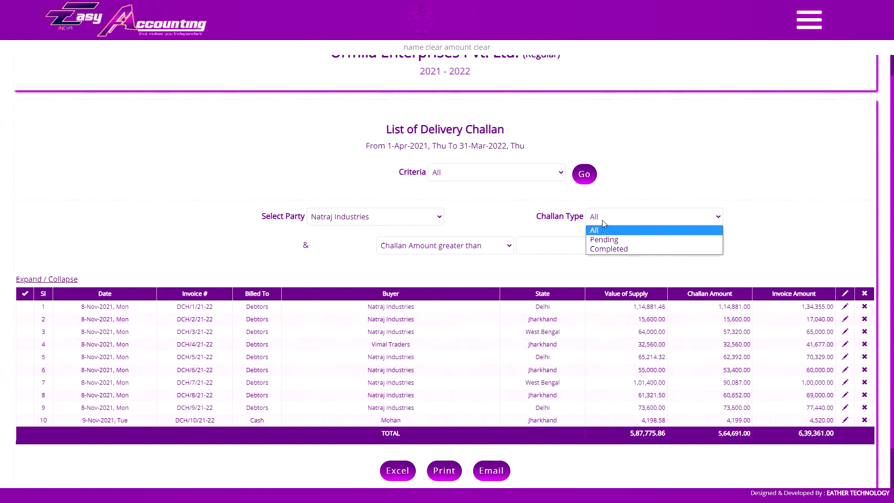
click(607, 231)
click(584, 175)
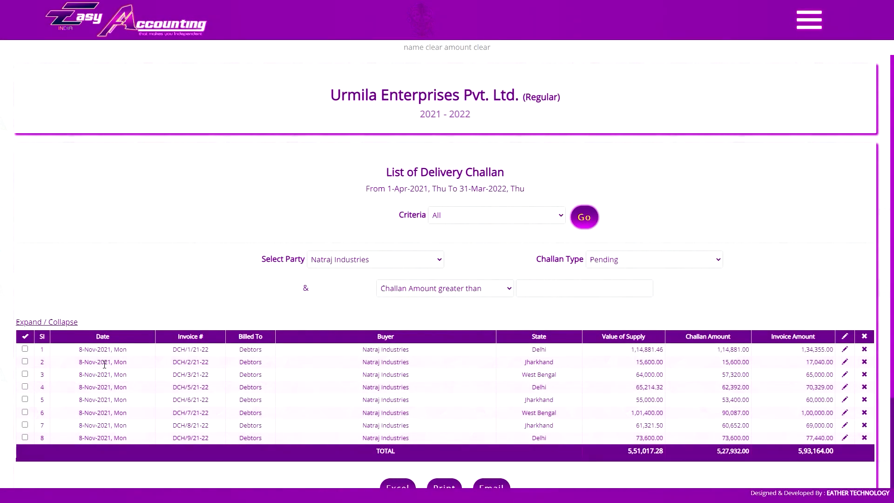
- Tick challan rows individually, then tick all eight pending challans with Select All
click(25, 362)
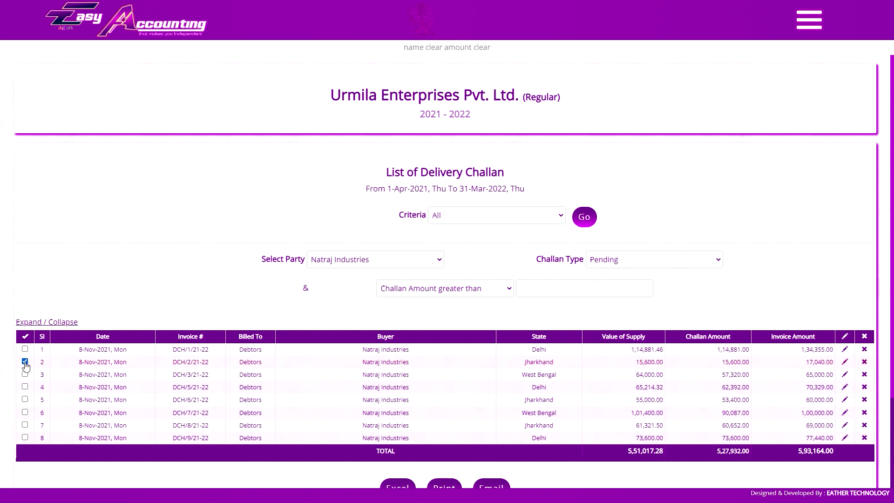
click(25, 362)
click(25, 362)
click(25, 374)
click(24, 399)
click(25, 425)
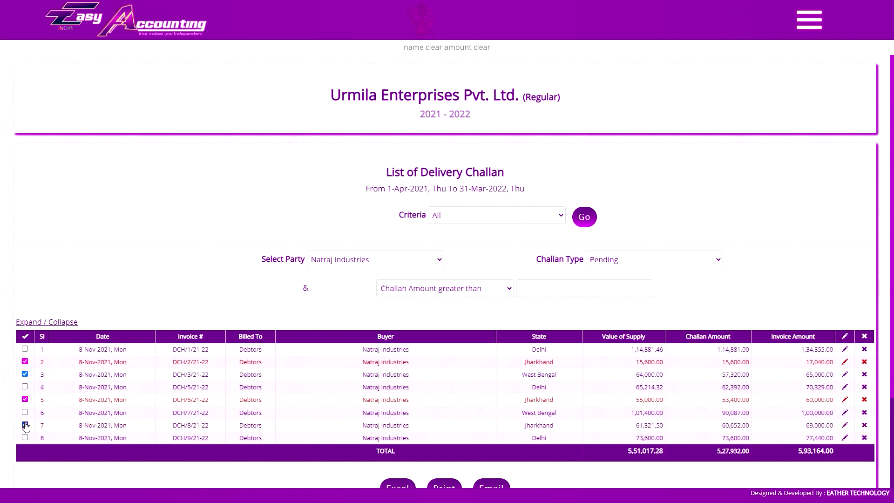
click(25, 340)
click(26, 338)
click(25, 337)
scroll(69, 396, down, 1)
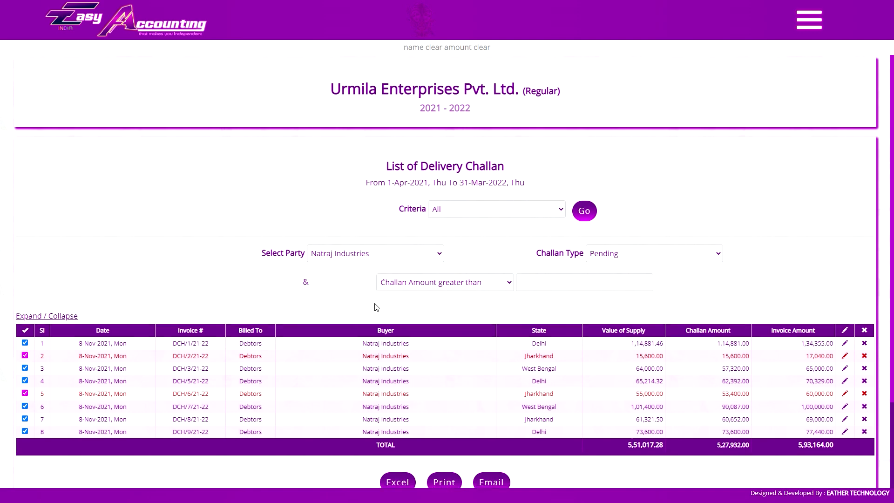
scroll(496, 321, down, 1)
click(436, 428)
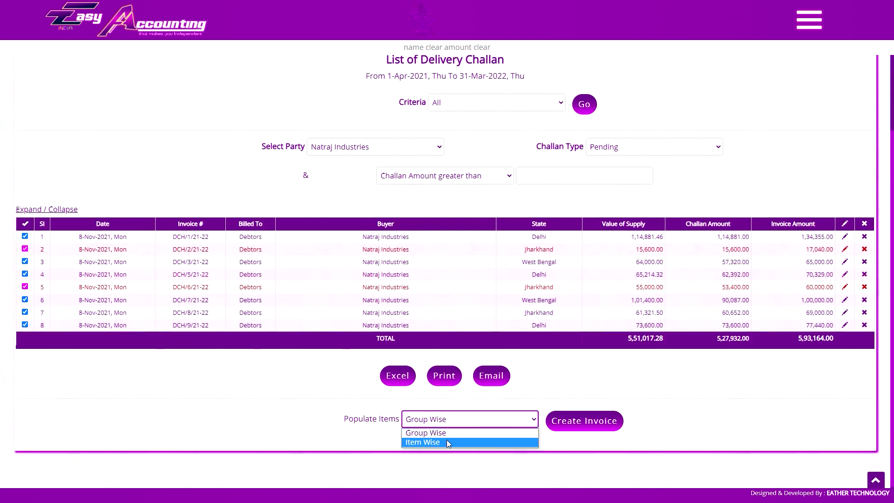
click(464, 432)
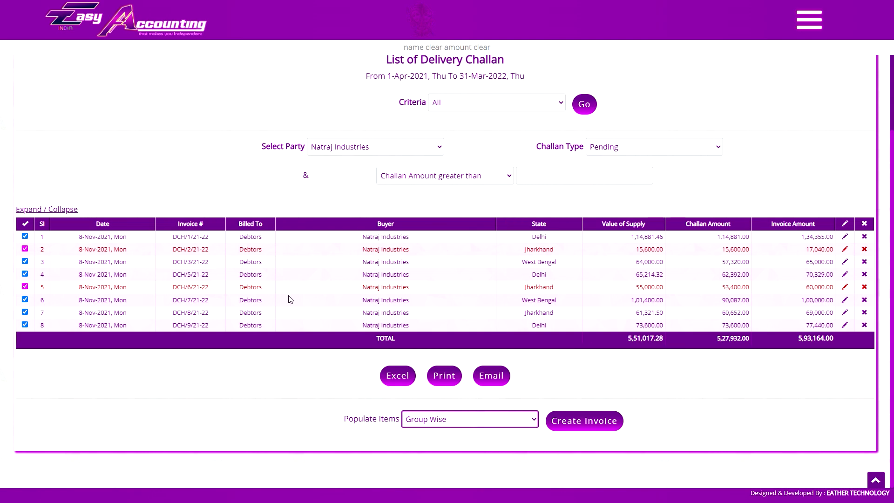
click(190, 237)
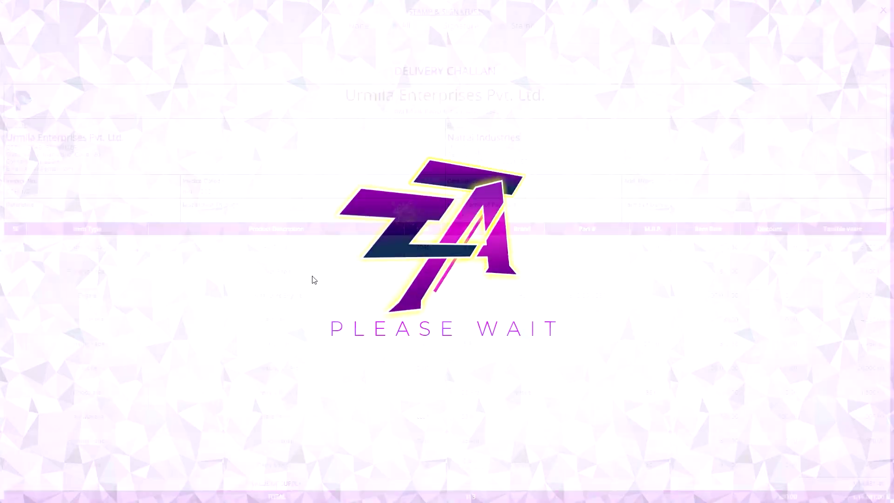
scroll(363, 255, down, 2)
scroll(371, 273, up, 2)
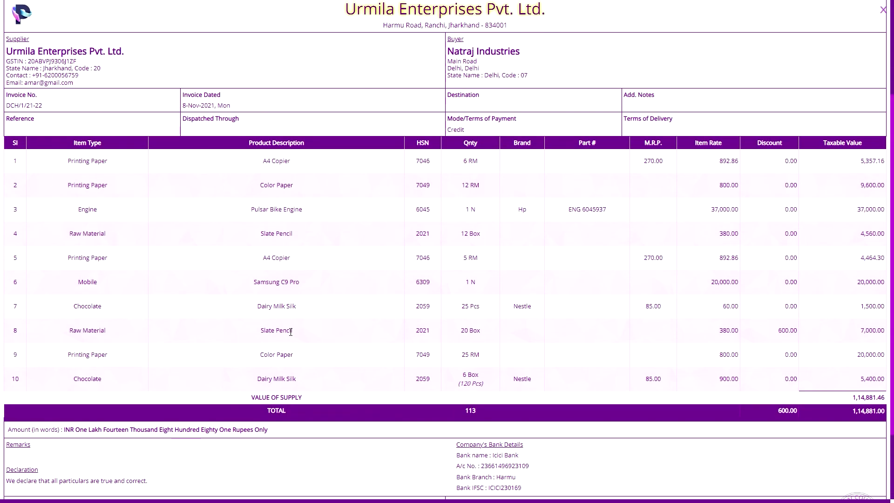
scroll(219, 320, up, 2)
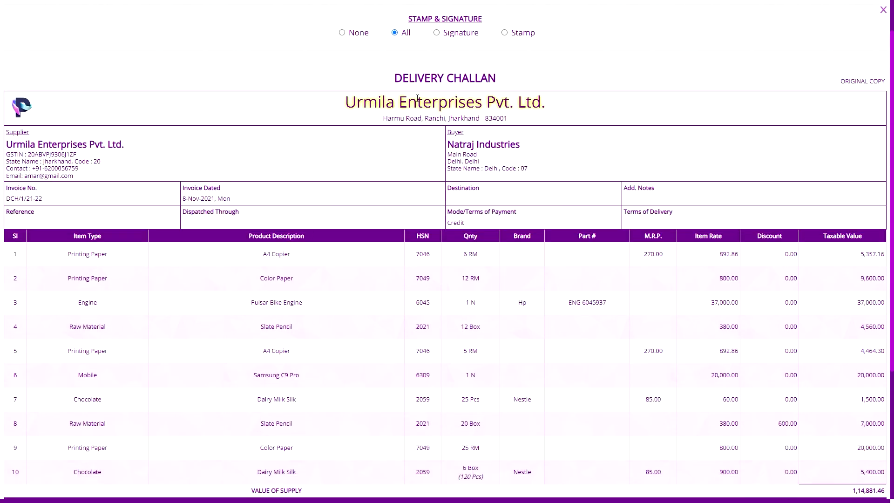
scroll(180, 356, down, 1)
scroll(182, 357, up, 4)
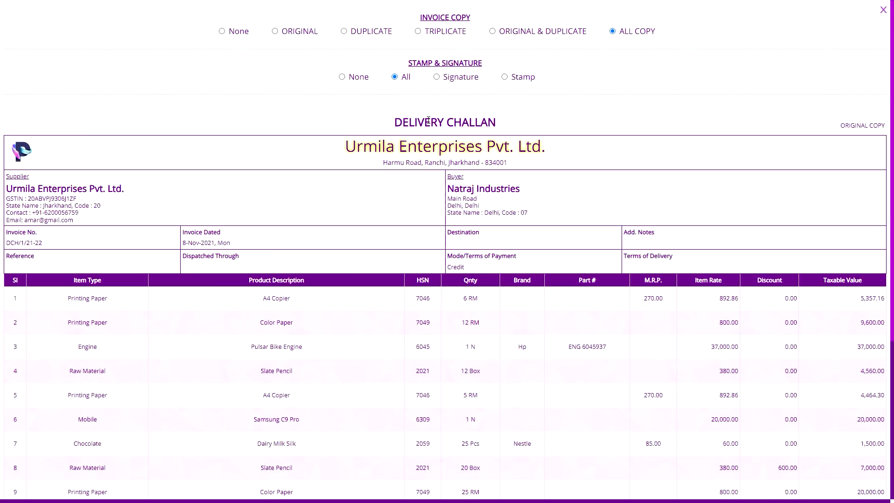
scroll(156, 371, down, 4)
scroll(158, 419, up, 1)
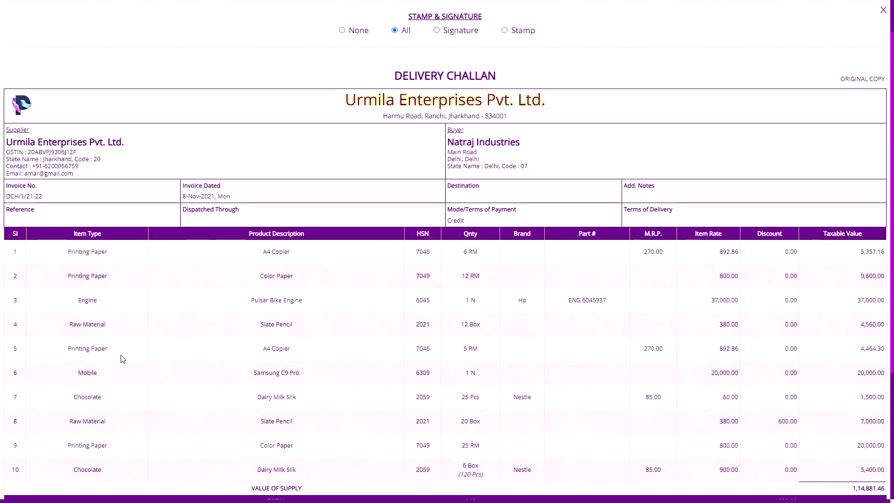
scroll(216, 326, up, 1)
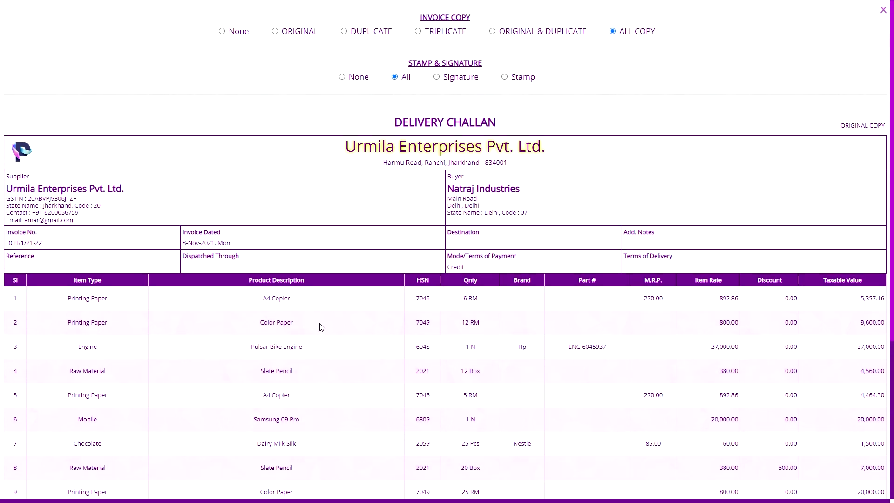
scroll(322, 327, down, 3)
scroll(76, 345, down, 2)
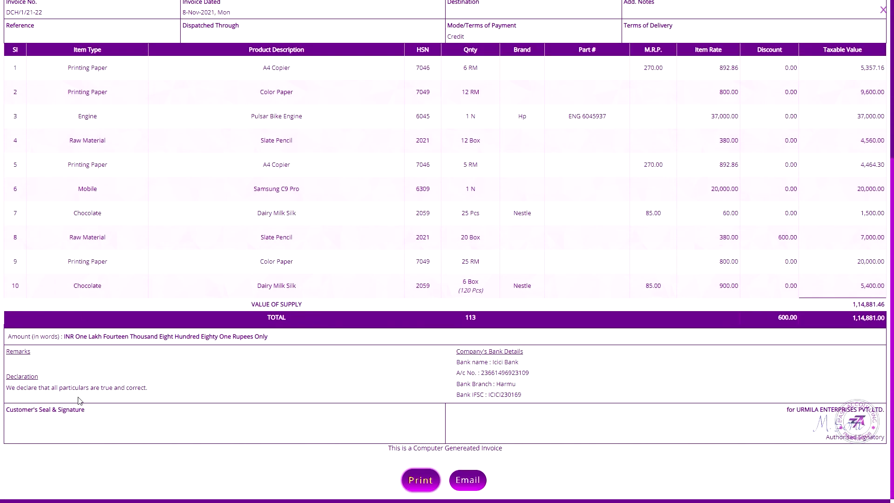
click(883, 9)
click(443, 419)
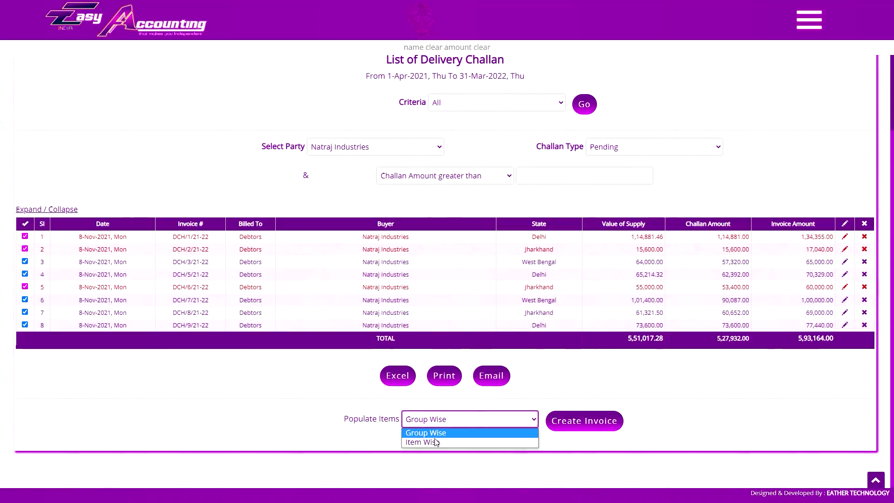
click(436, 442)
click(450, 420)
click(448, 430)
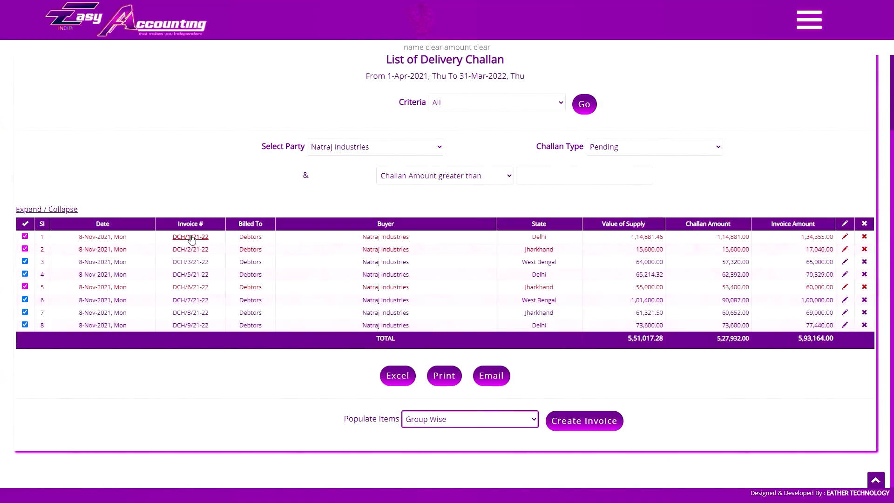
click(205, 237)
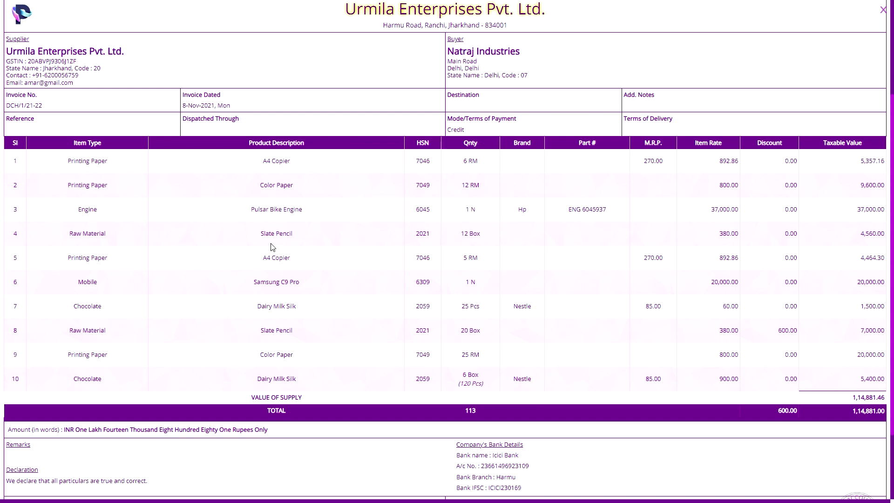
key(Escape)
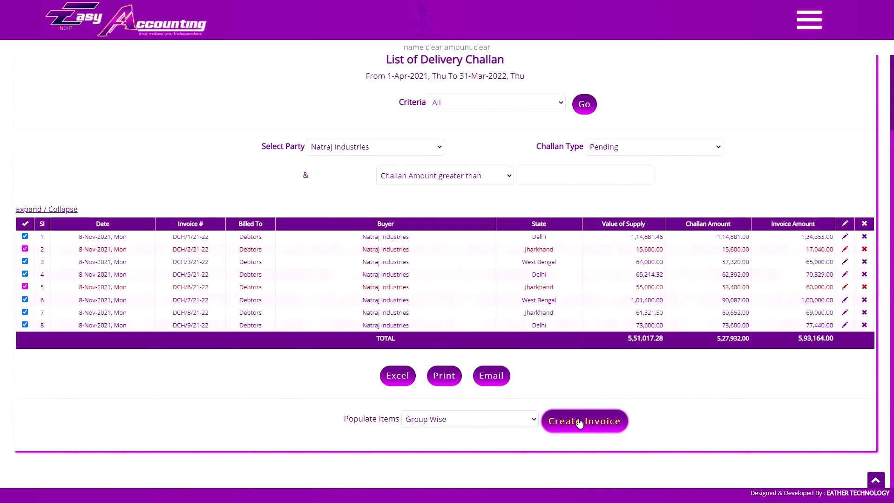
- Create a sale invoice from the ticked challans with items populated Item Wise
click(517, 420)
click(448, 443)
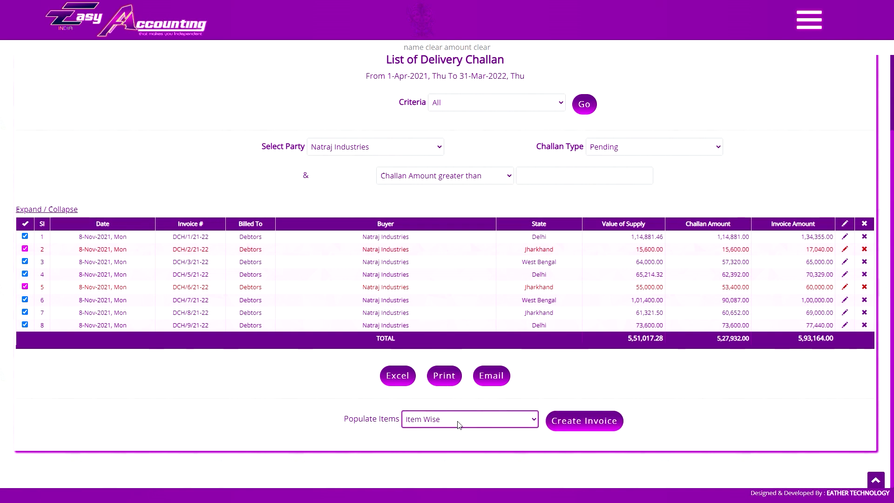
click(583, 421)
key(Return)
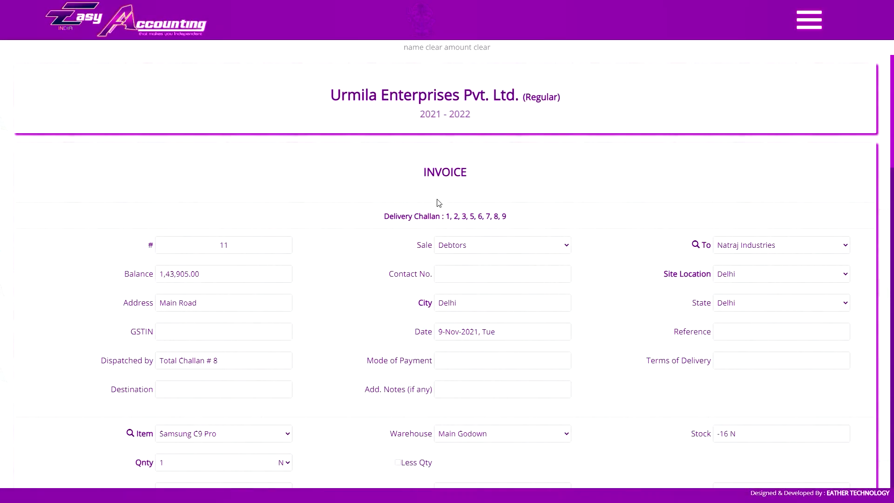
scroll(437, 203, down, 20)
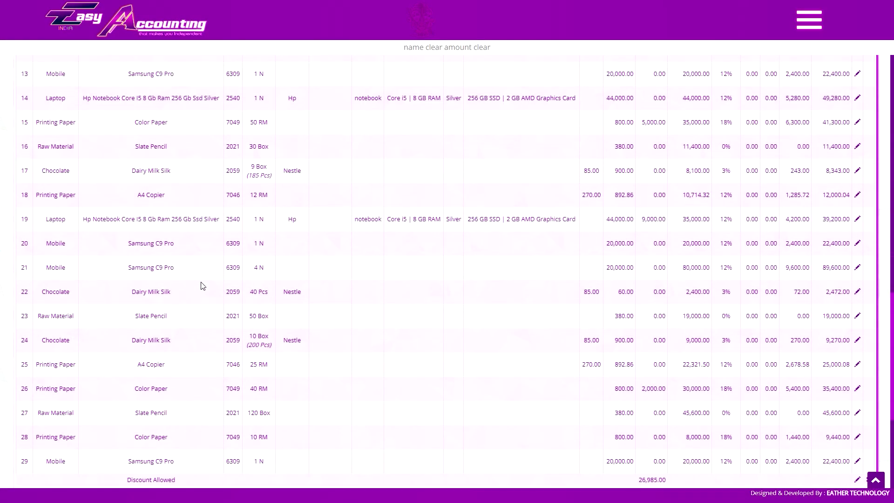
scroll(200, 308, down, 3)
scroll(191, 338, up, 12)
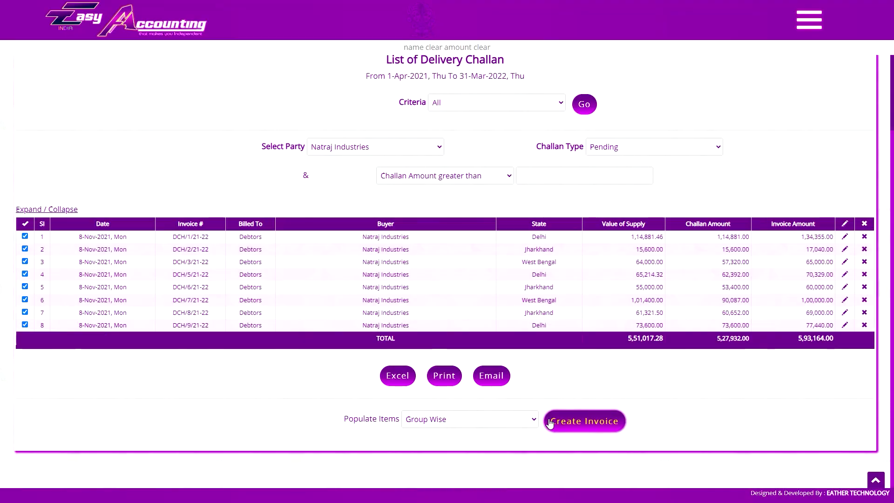
- Recreate the sale invoice from the ticked challans with items populated Group Wise
click(466, 419)
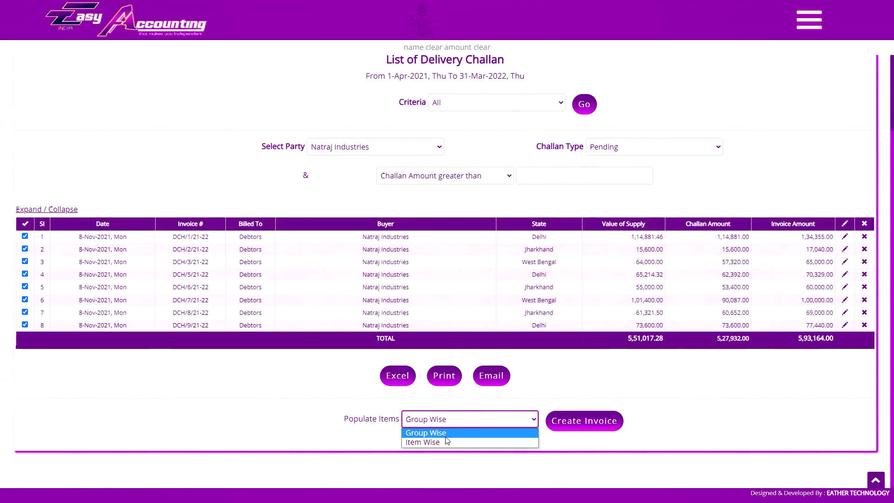
click(438, 434)
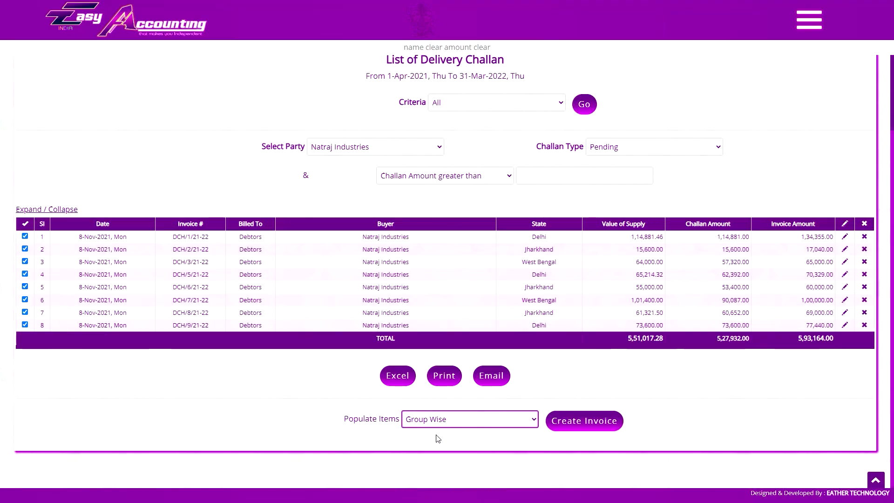
click(588, 421)
click(493, 44)
scroll(485, 262, down, 10)
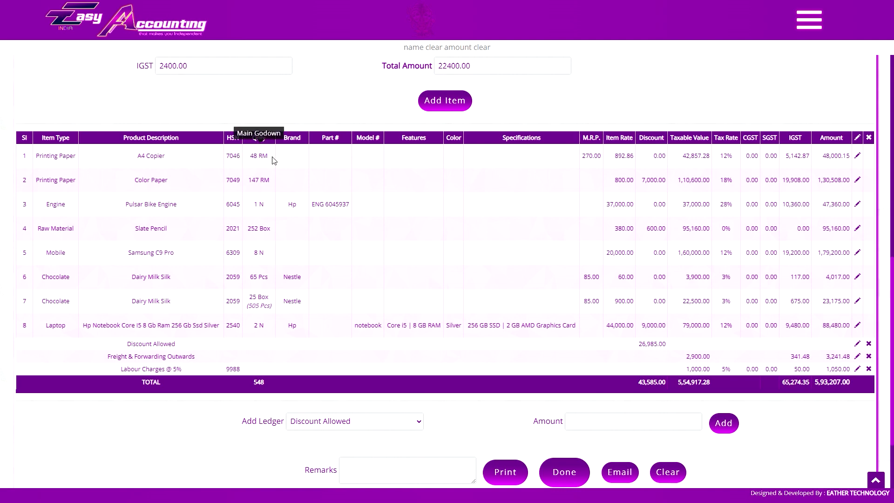
mouse_move(260, 176)
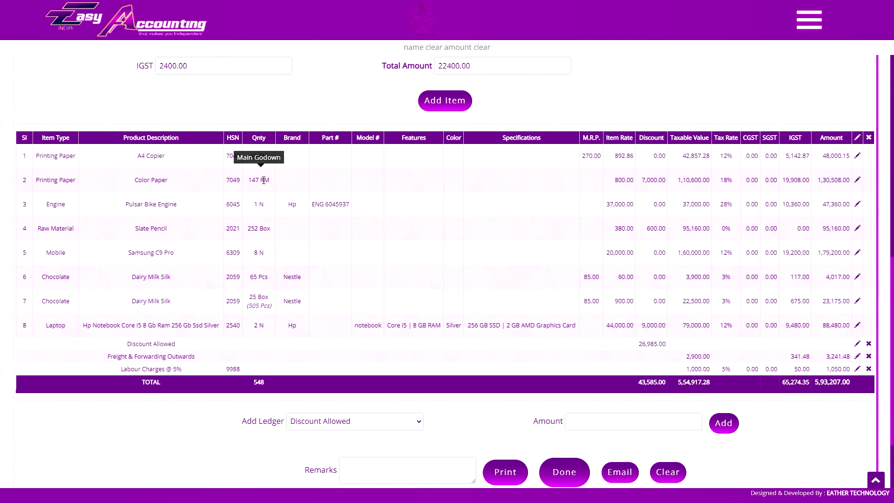
scroll(438, 261, up, 10)
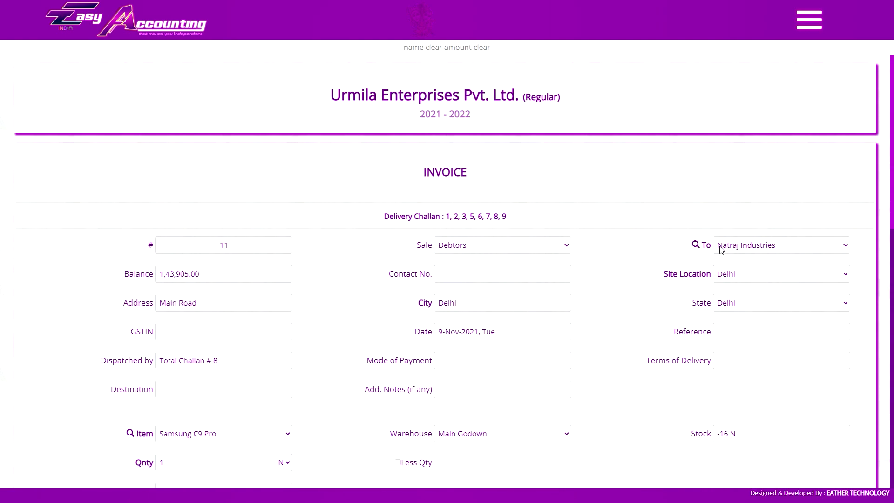
- Set the site location to Ranchi after trying Kolkata, then scroll to the items table
click(748, 274)
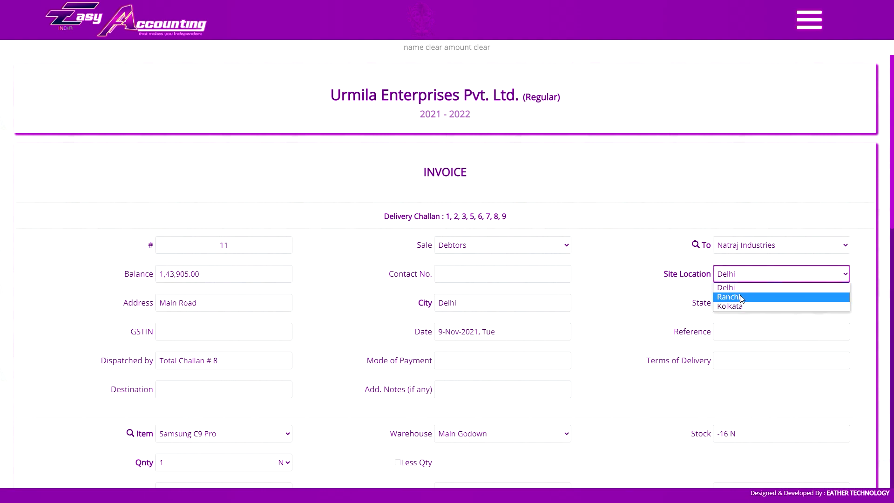
click(749, 287)
click(746, 274)
click(746, 298)
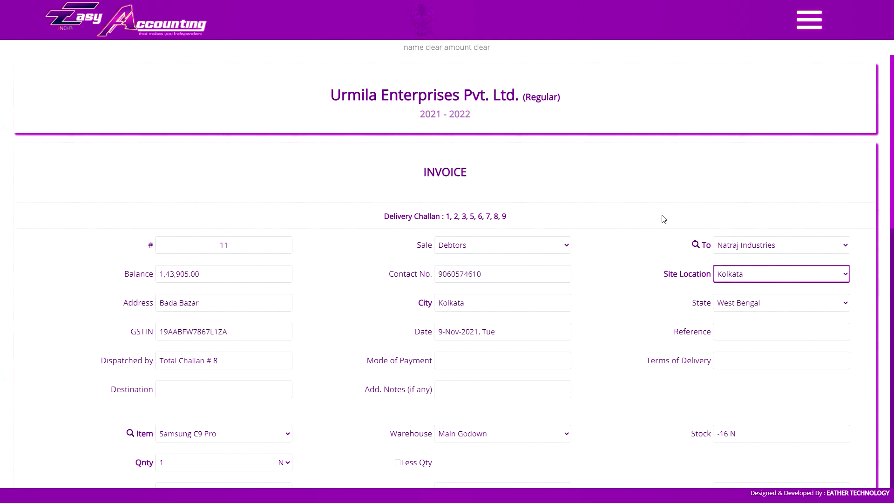
click(771, 280)
click(745, 301)
scroll(828, 381, down, 10)
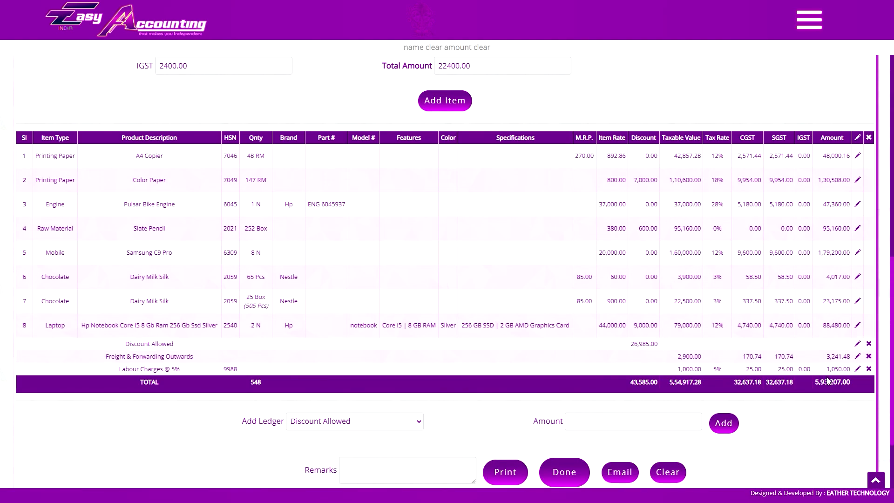
scroll(679, 269, up, 10)
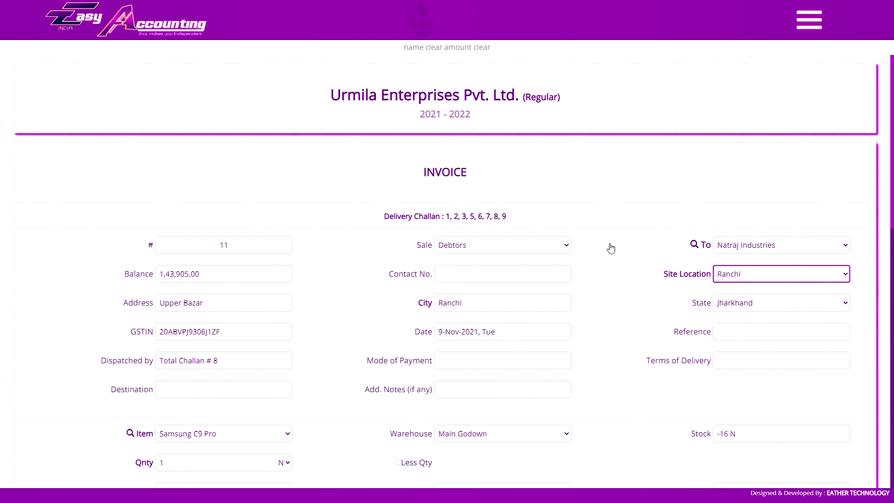
click(507, 220)
scroll(454, 261, down, 9)
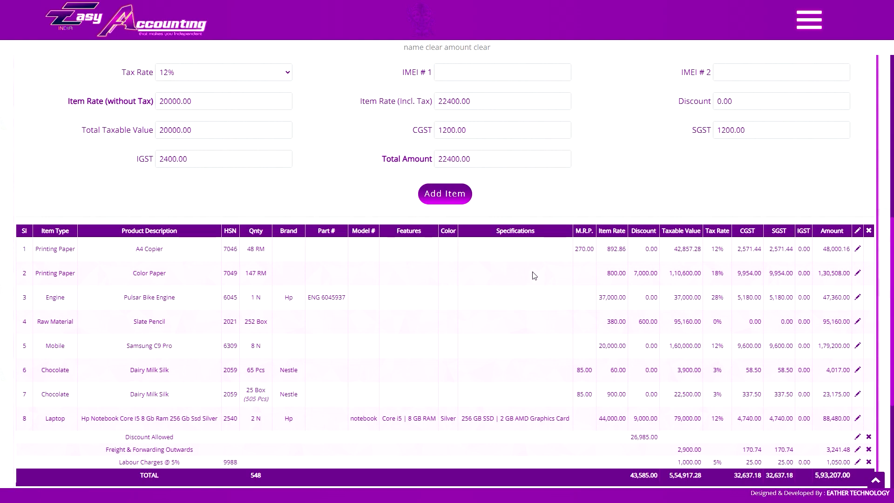
- Enter 80 and a 10% discount on the Dairy Milk Silk line, then discard the edit
click(858, 370)
text(80)
key(Tab)
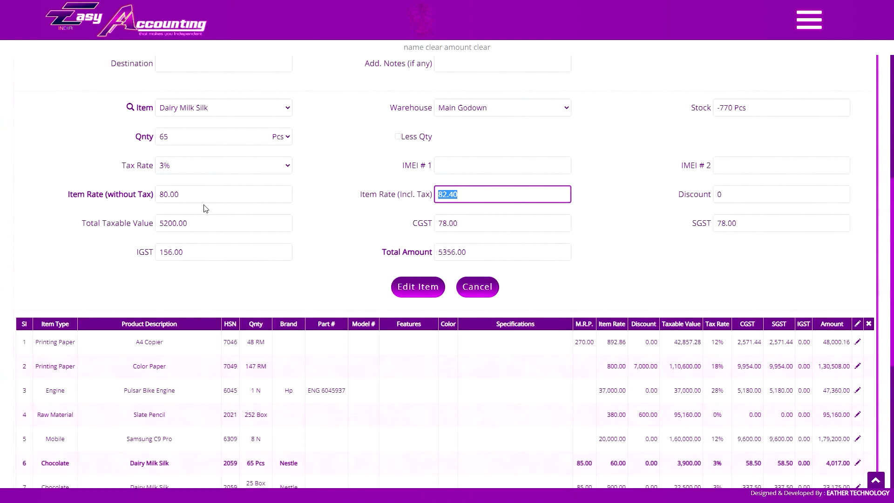
click(742, 197)
text(10%)
key(Tab)
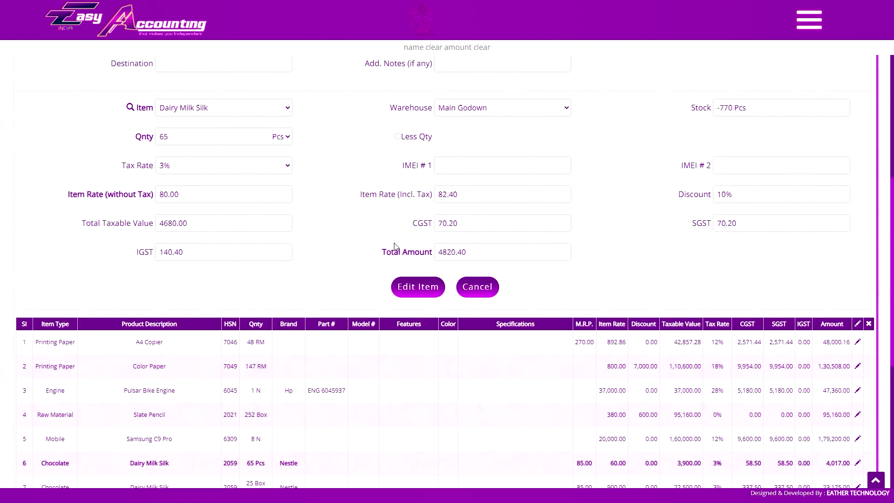
scroll(482, 256, down, 1)
click(482, 256)
- Delete the Labour Charges @ 5% line and set Freight & Forwarding Outwards to 2000.00
click(292, 322)
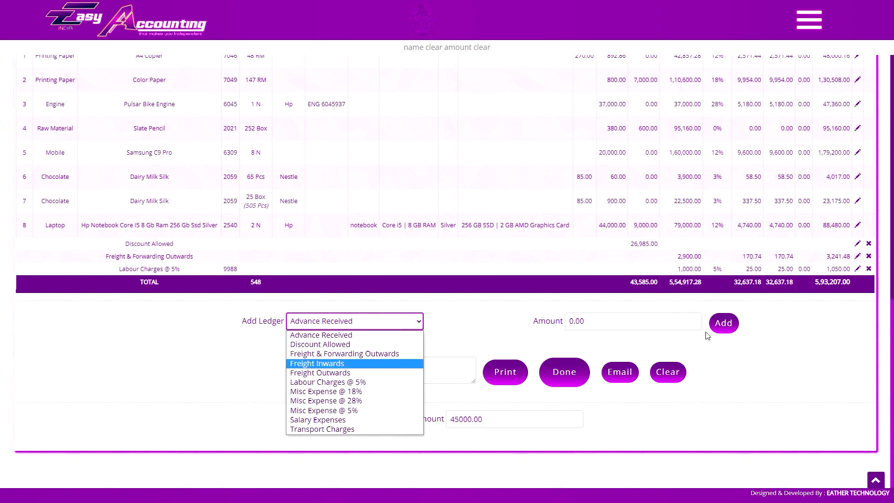
click(869, 269)
click(489, 44)
click(858, 269)
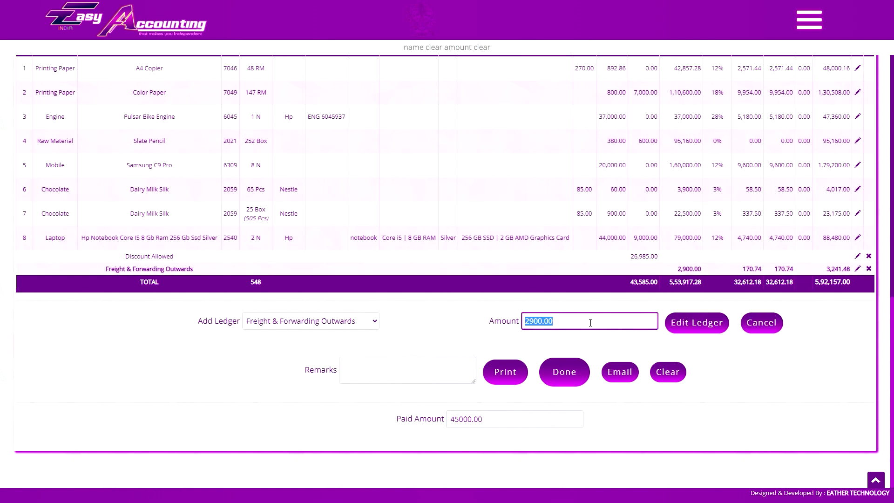
text(2000.00)
click(706, 328)
- Set the Paid Amount to 145000 and save the invoice
double_click(471, 421)
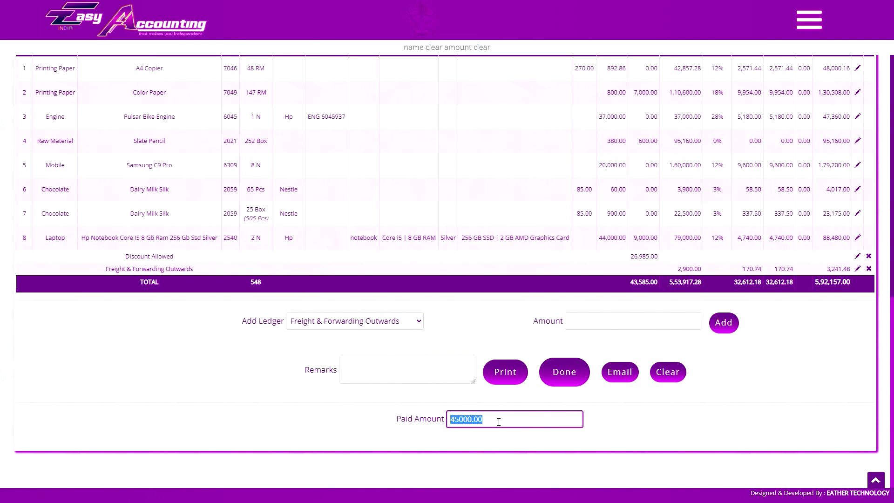
text(145000)
scroll(518, 243, up, 3)
scroll(563, 241, down, 3)
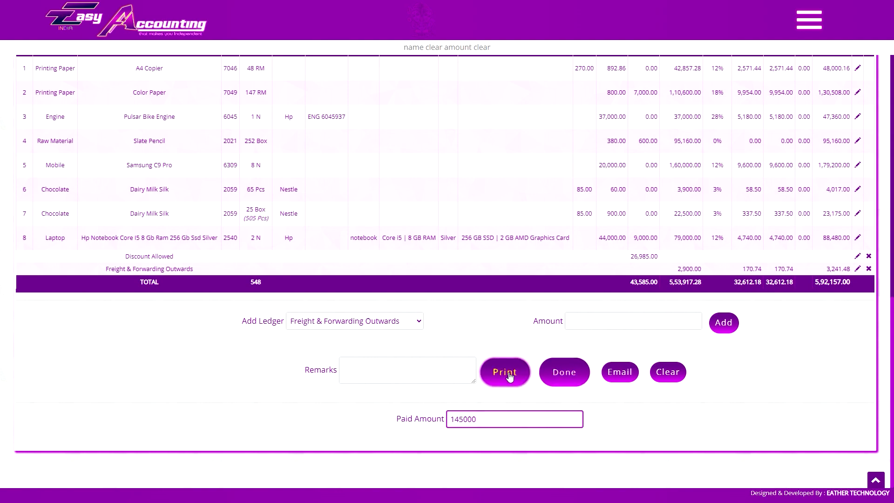
scroll(565, 419, up, 6)
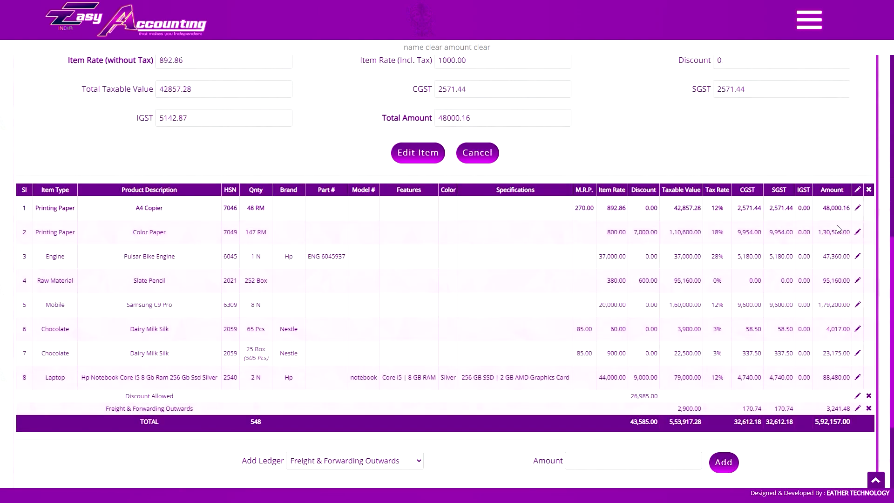
scroll(728, 167, up, 4)
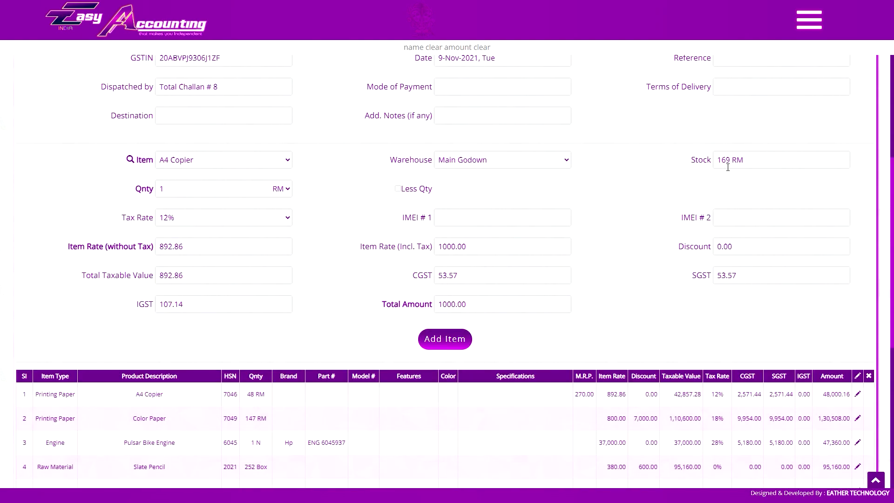
scroll(642, 201, down, 8)
click(566, 372)
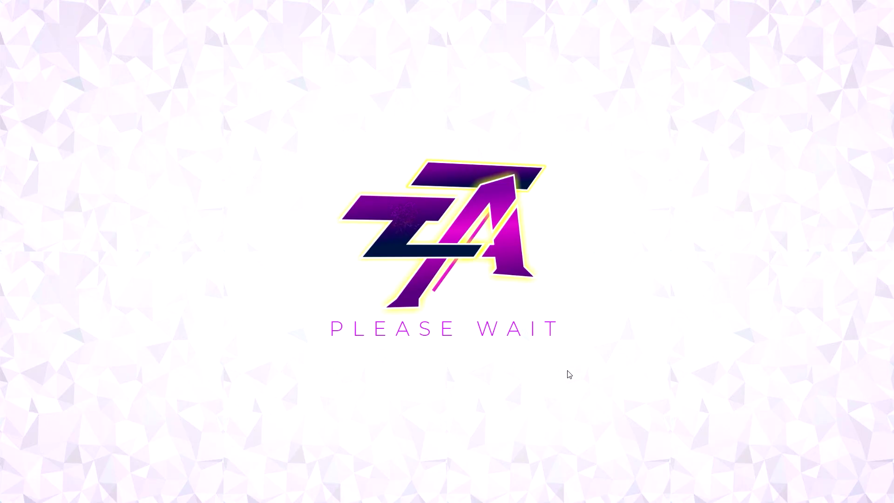
- Open the stock item list and close it unchanged, then go to List of Sales
scroll(638, 173, down, 6)
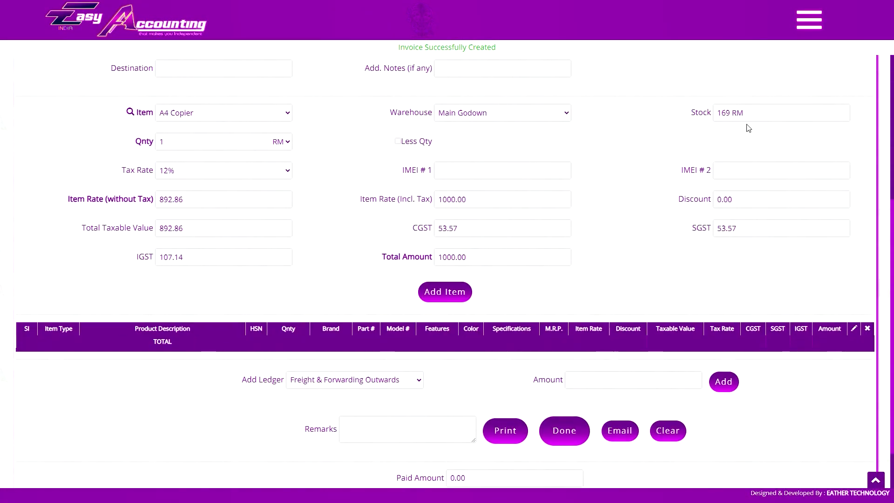
click(195, 116)
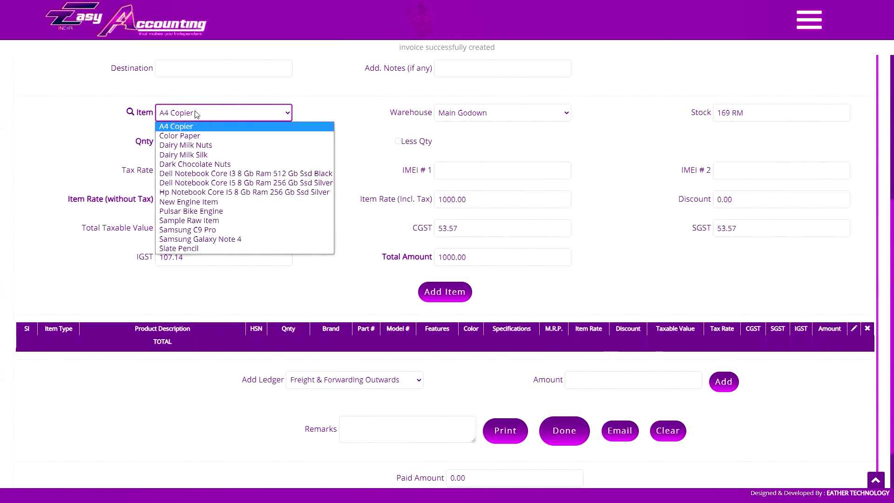
click(665, 126)
scroll(641, 166, up, 1)
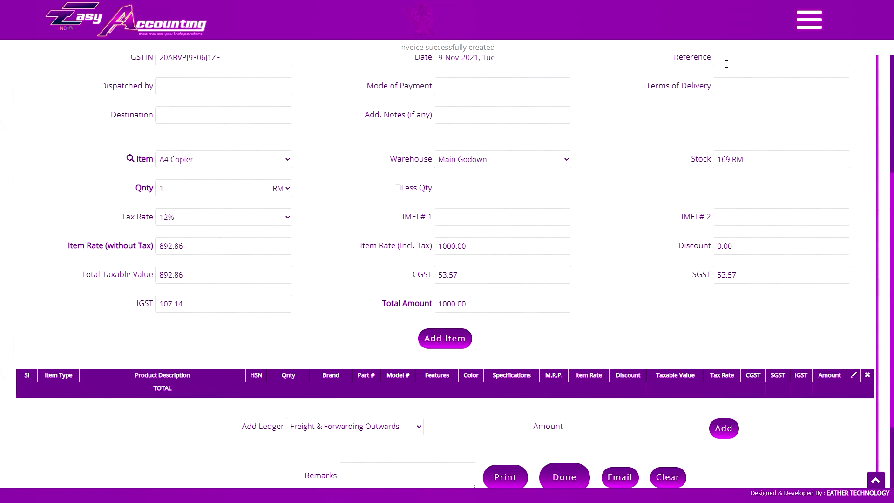
click(810, 20)
click(792, 342)
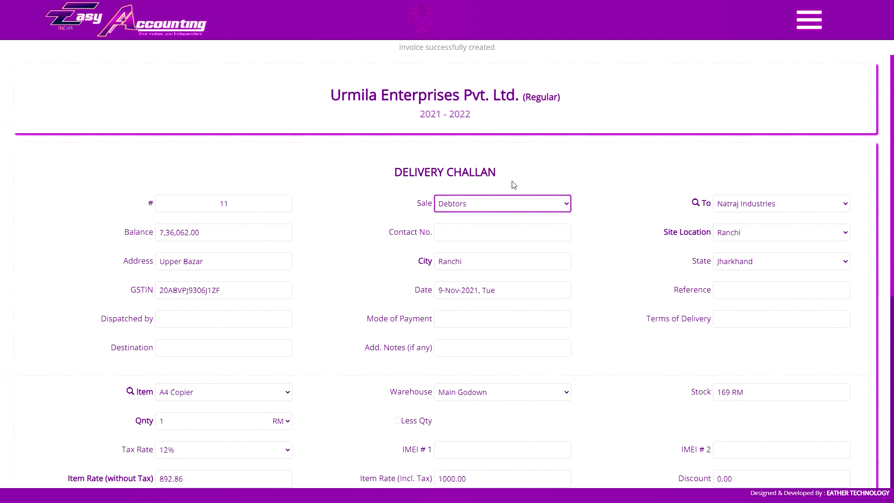
scroll(514, 185, down, 3)
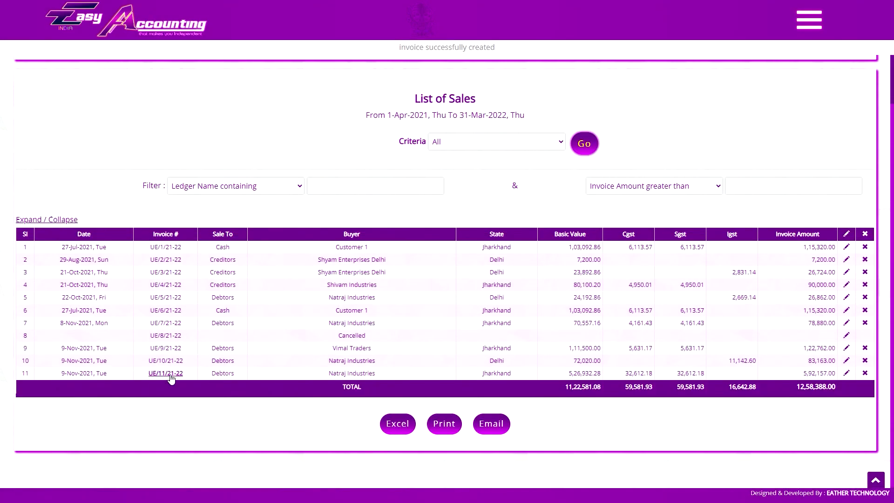
- Review invoice UE/11/21-22, close it, and open the pending delivery challan list
click(174, 372)
scroll(565, 290, down, 5)
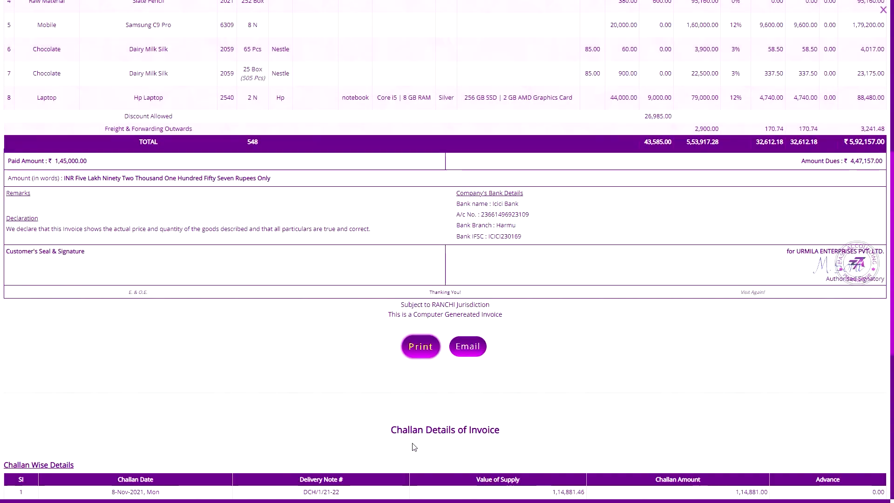
scroll(492, 340, down, 4)
scroll(493, 340, down, 4)
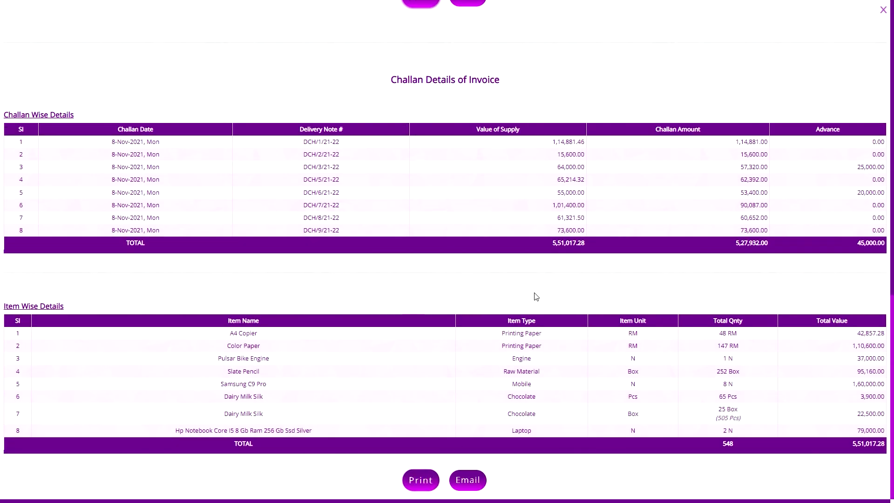
click(424, 480)
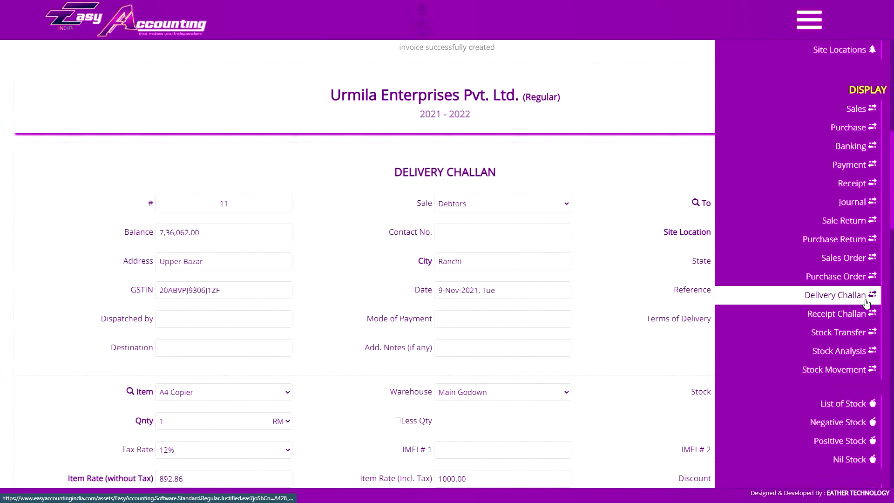
click(867, 303)
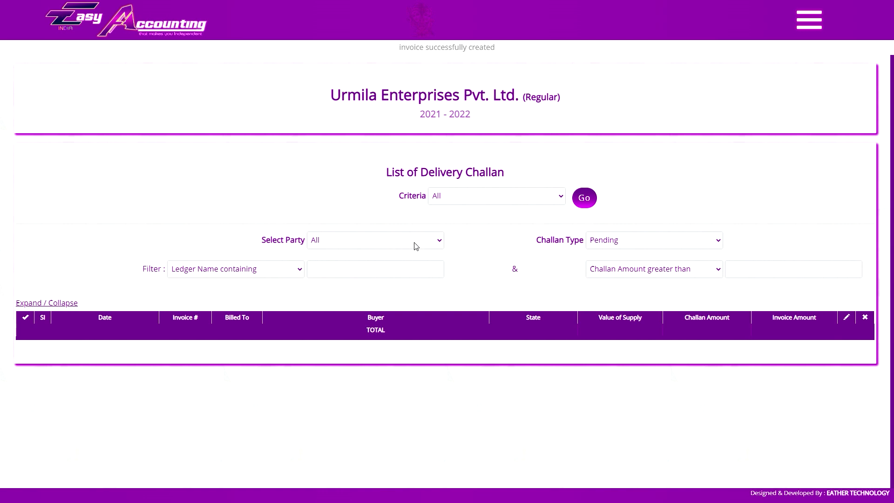
- Leave the empty pending challan list for the Easy Accounting home page via the side menu
click(809, 20)
click(810, 20)
click(611, 242)
click(810, 20)
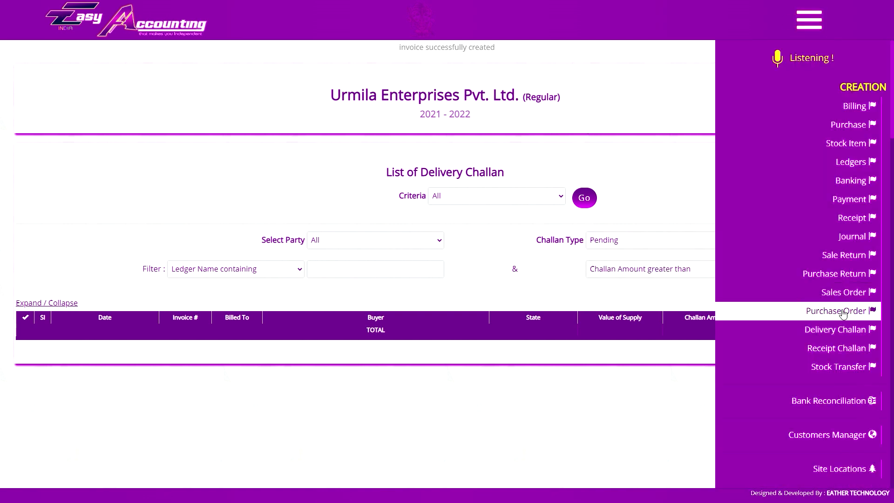
click(808, 345)
click(619, 240)
click(619, 260)
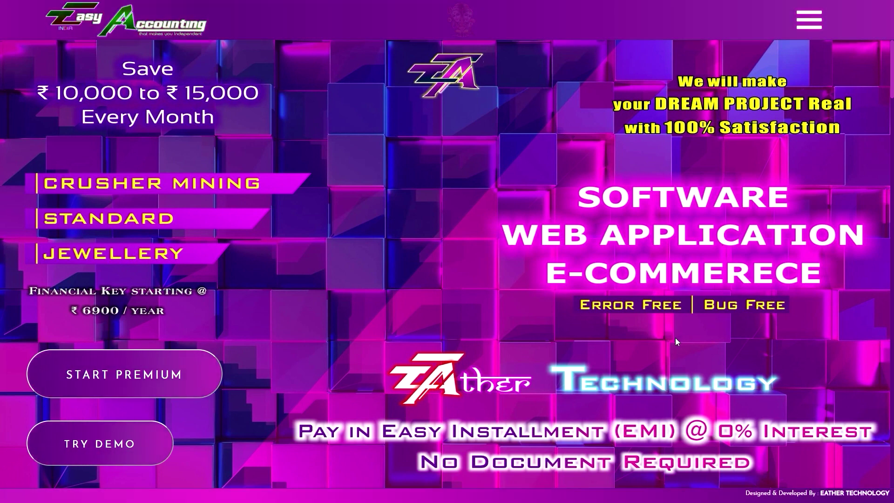
- Rotate the info-page carousel to Payment & EMI Info, open it and scroll through it
click(809, 19)
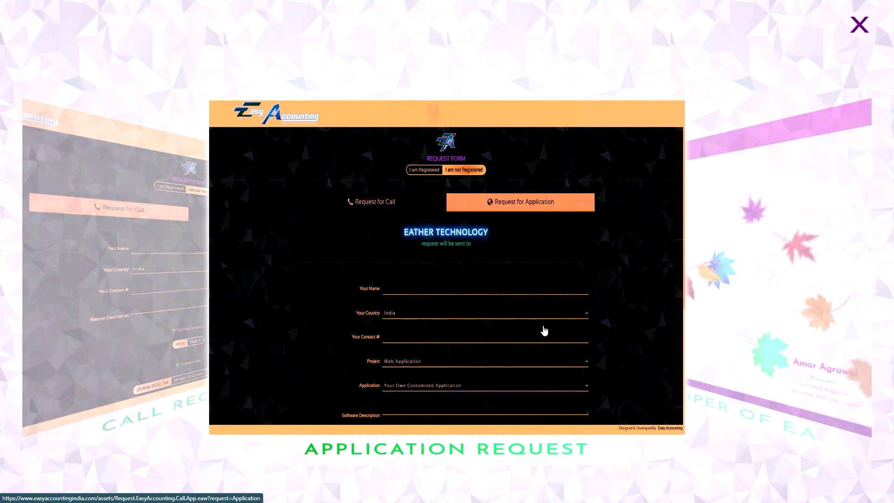
click(869, 282)
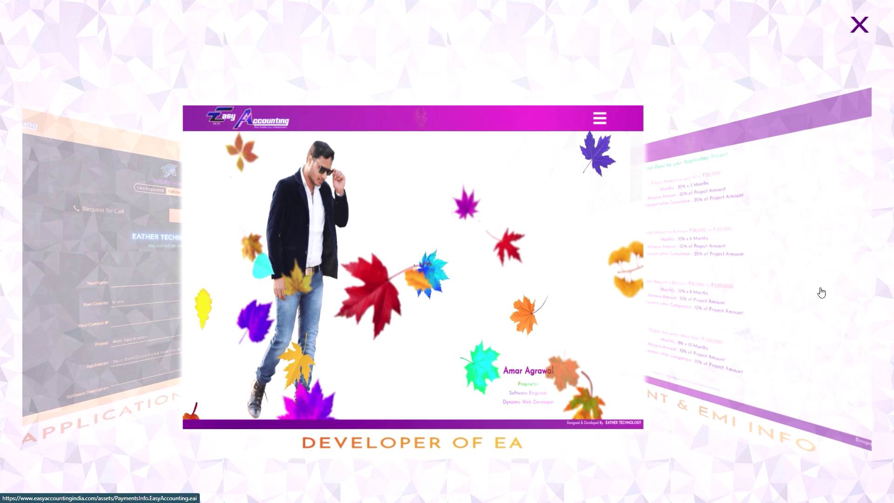
click(820, 294)
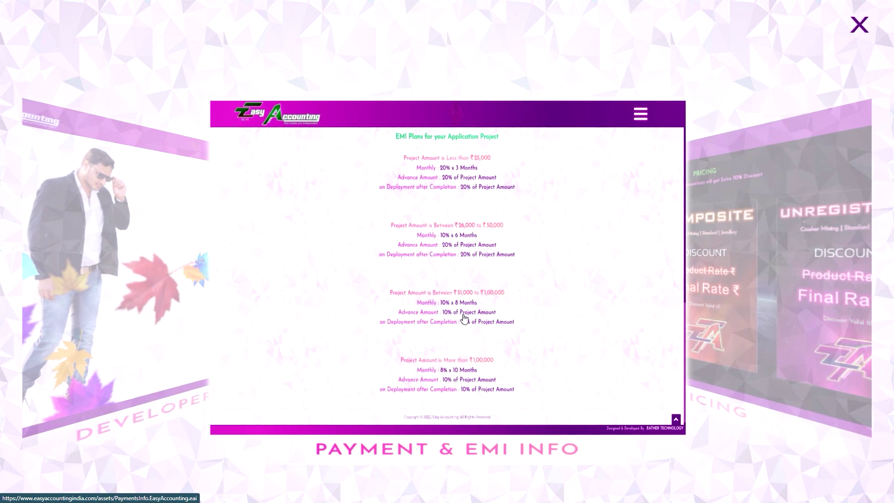
click(464, 318)
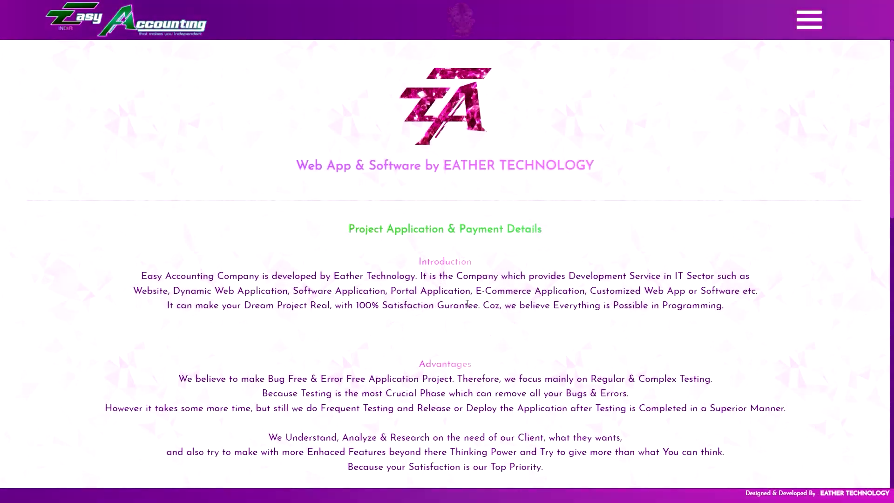
scroll(474, 292, down, 15)
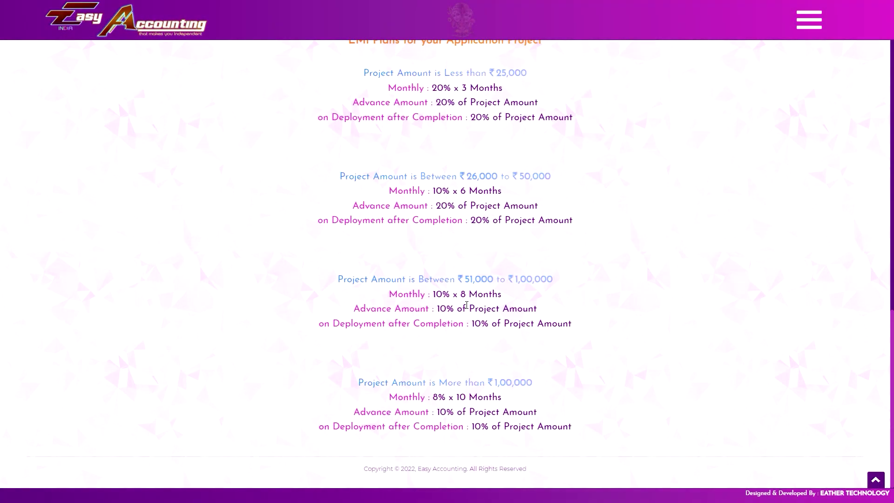
scroll(590, 450, up, 15)
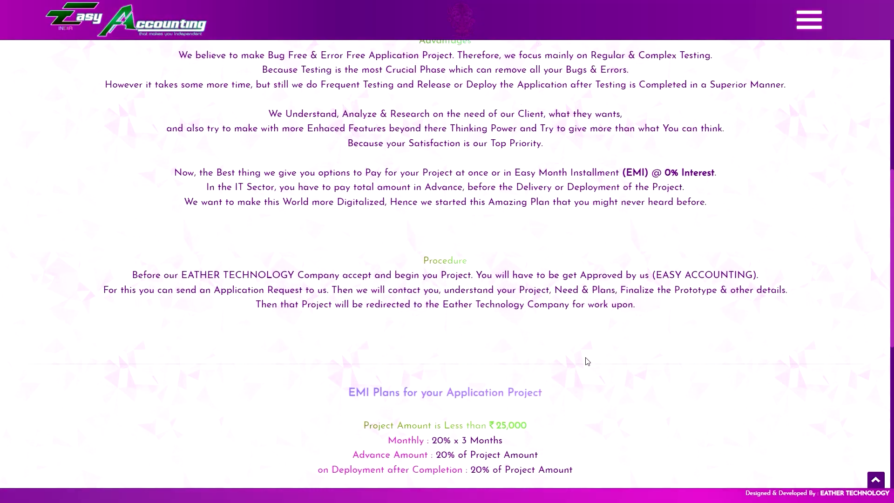